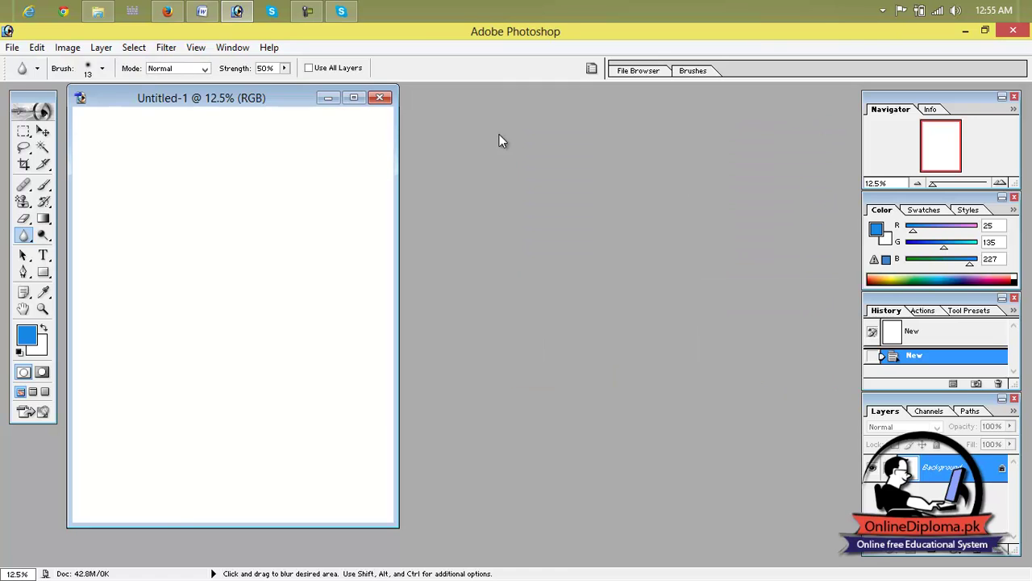
# Step: Maximize the document window and draw a wide rectangular marquee selection in the upper half of the page
pyautogui.click(355, 99)
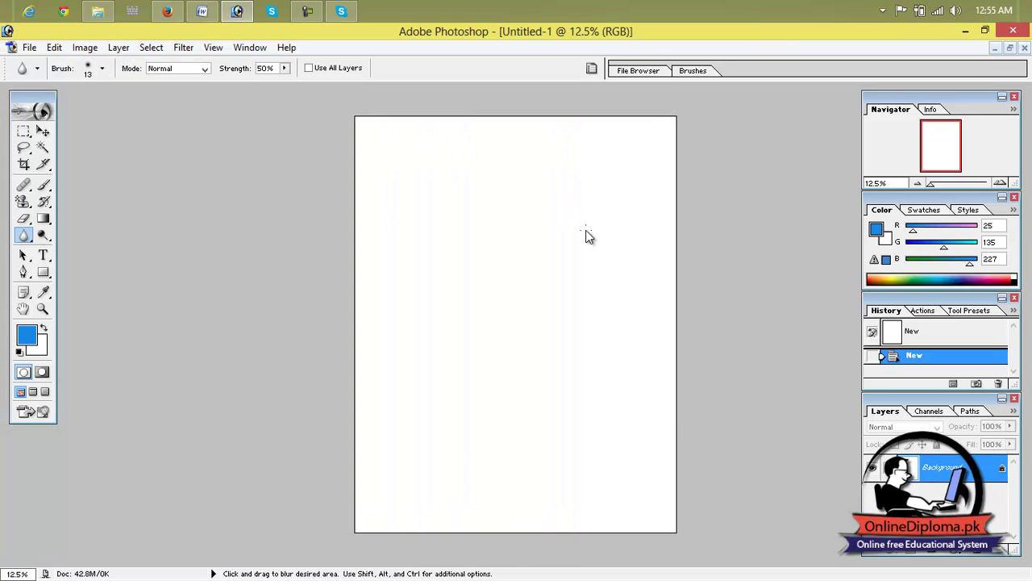
pyautogui.click(24, 131)
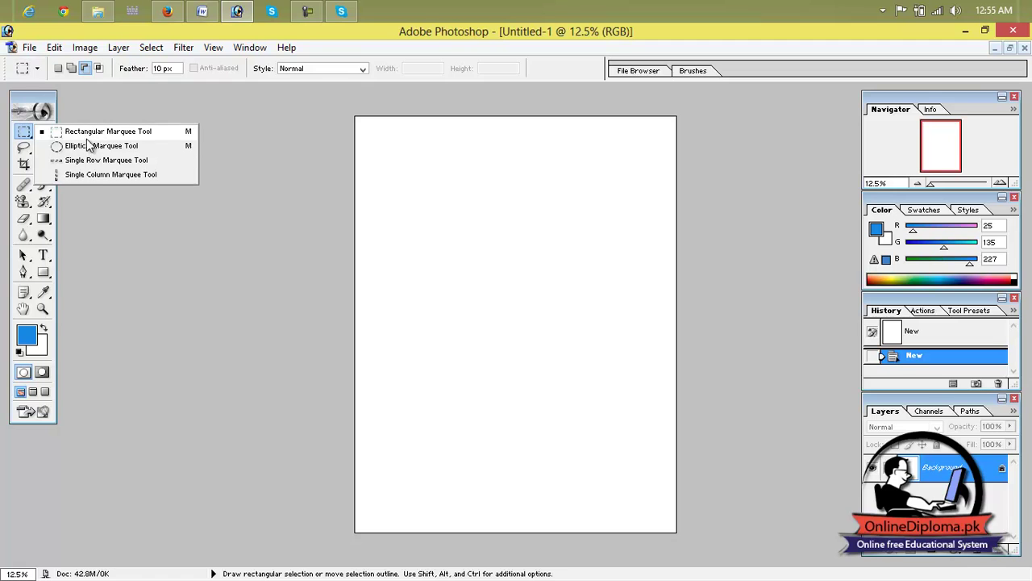
pyautogui.click(52, 105)
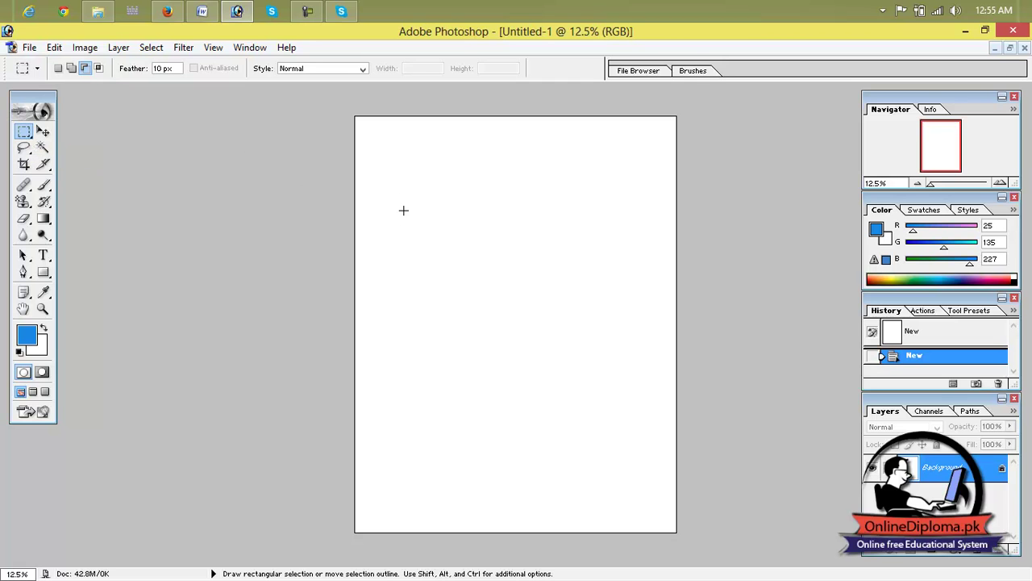
pyautogui.moveTo(417, 193); pyautogui.dragTo(586, 287)
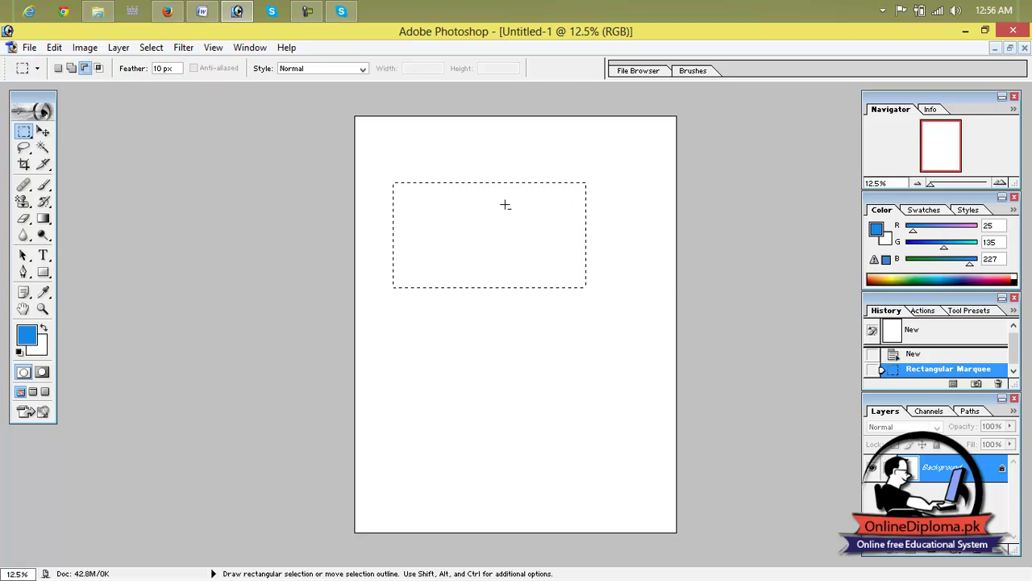
# Step: Set the foreground color to bright green, hex 0AED90
pyautogui.click(32, 342)
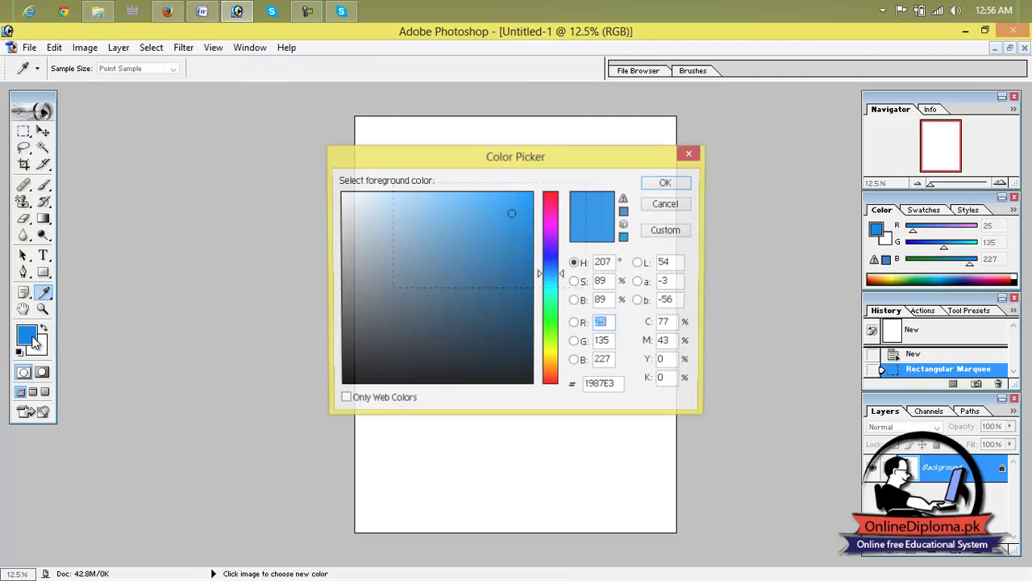
pyautogui.moveTo(442, 284); pyautogui.dragTo(470, 321)
pyautogui.moveTo(541, 273); pyautogui.dragTo(543, 302)
pyautogui.moveTo(481, 285); pyautogui.dragTo(525, 207)
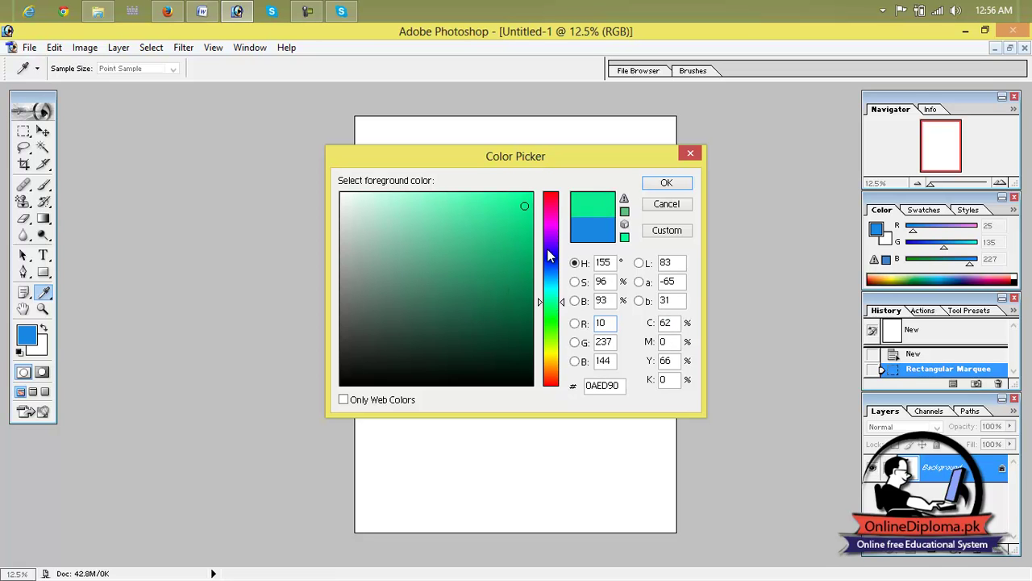
pyautogui.click(666, 183)
# Step: Fill the rectangular selection with the green foreground color, and deselect it
pyautogui.press('m')
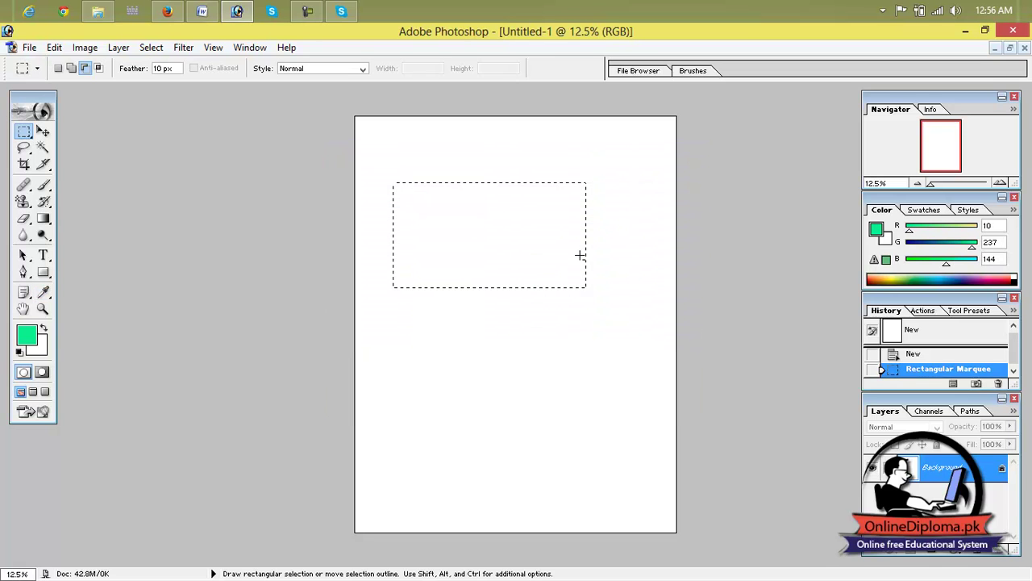
pyautogui.press('alt')
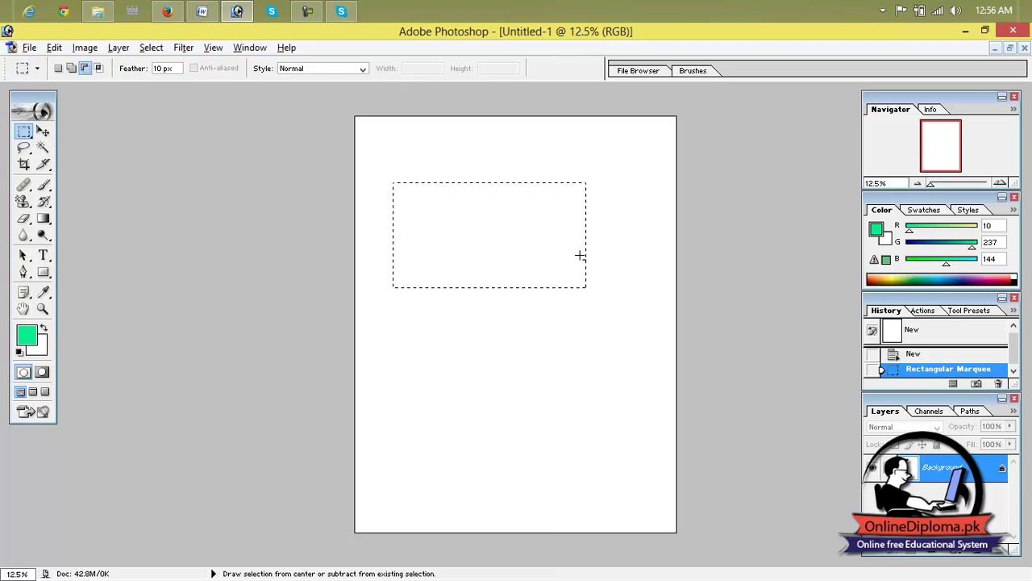
pyautogui.hotkey('alt', 'BackSpace')
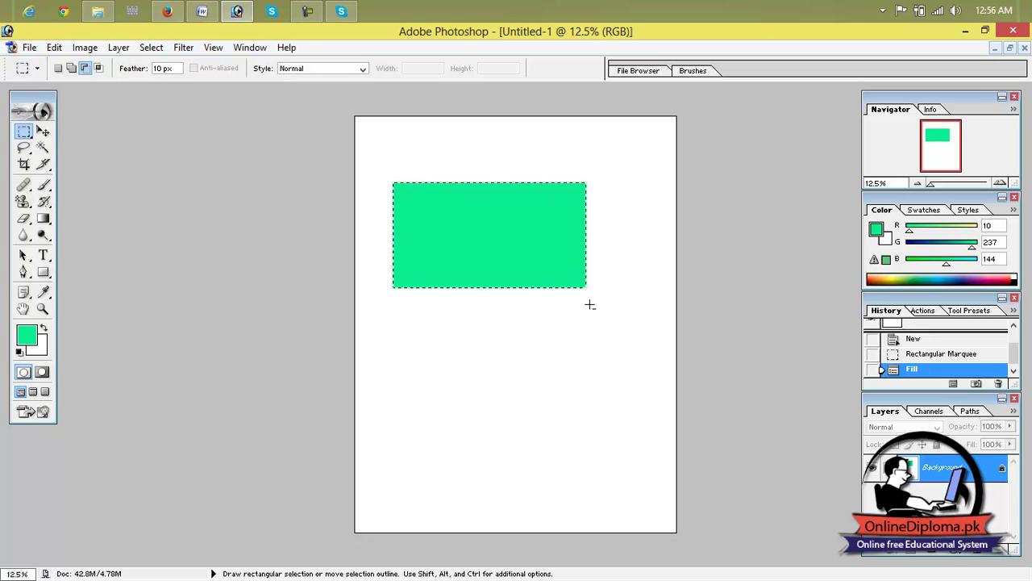
pyautogui.press('ctrl')
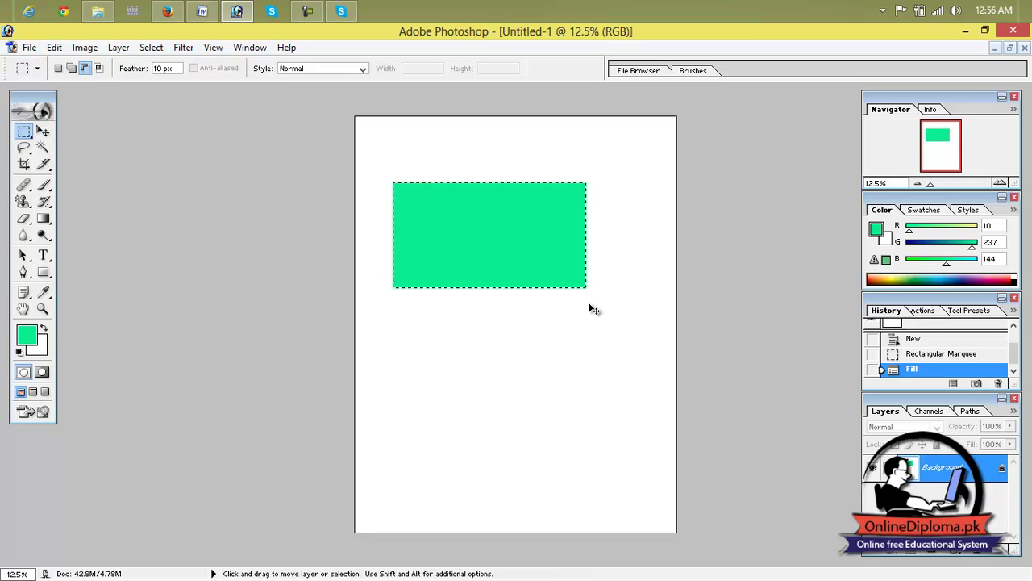
pyautogui.click(55, 48)
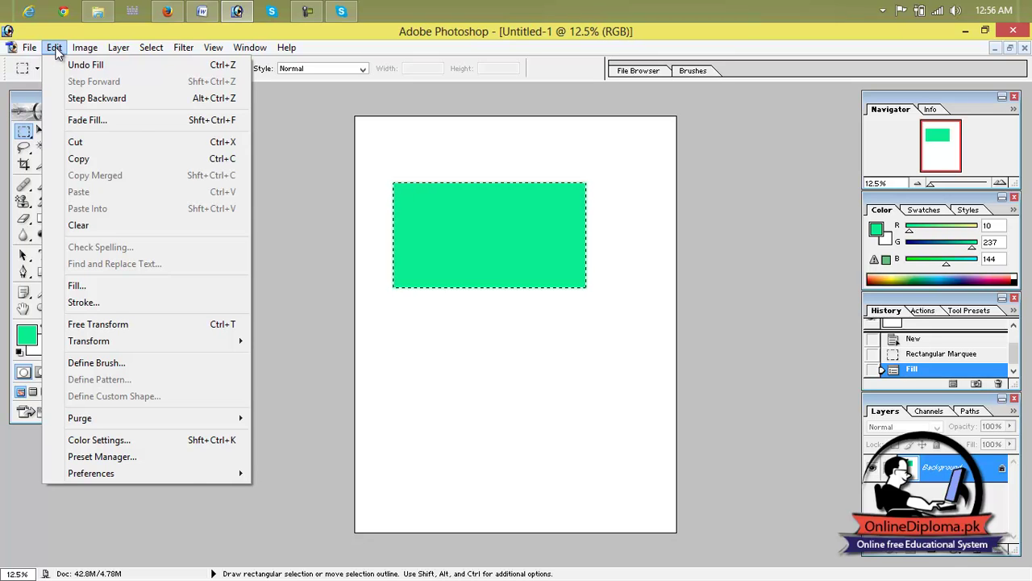
pyautogui.moveTo(97, 51)
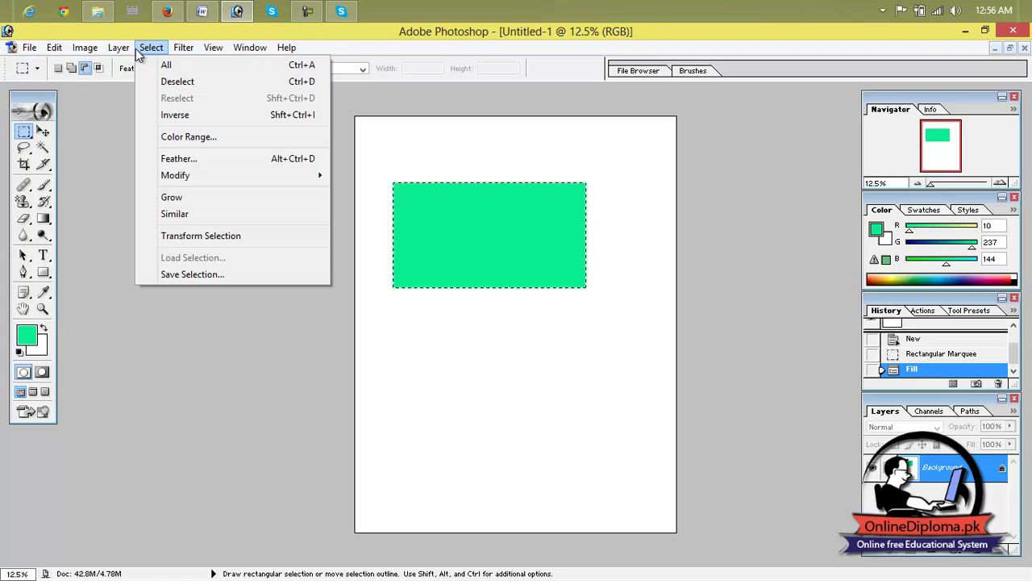
pyautogui.click(172, 84)
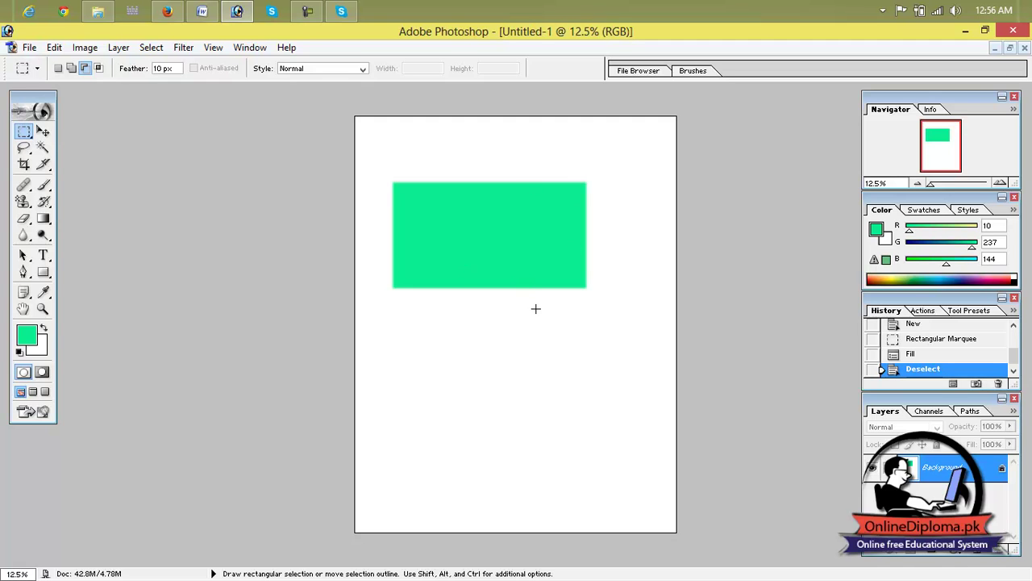
# Step: Try to move the green rectangle on the locked Background layer with the Move tool
pyautogui.click(43, 131)
pyautogui.click(453, 275)
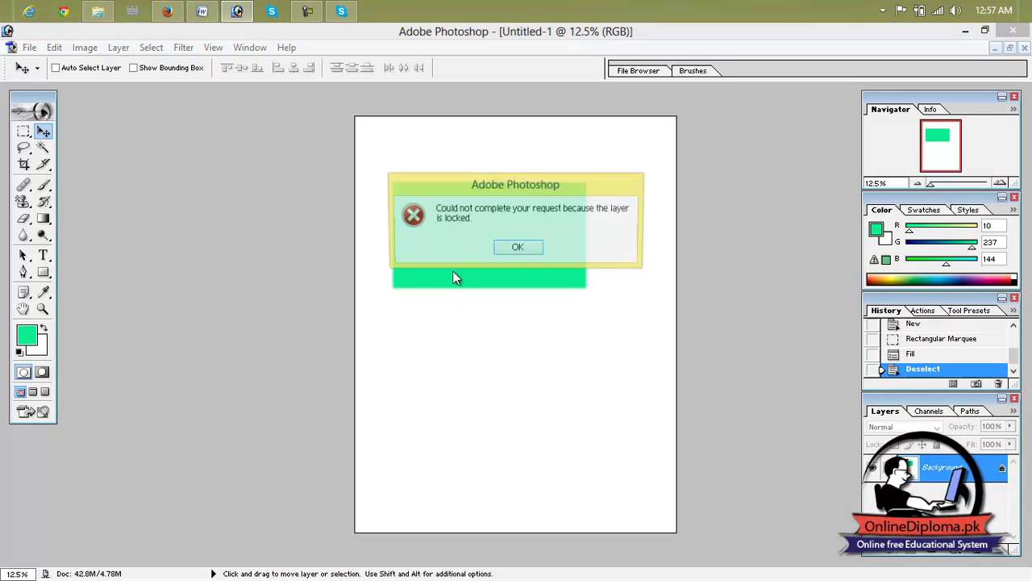
pyautogui.click(520, 249)
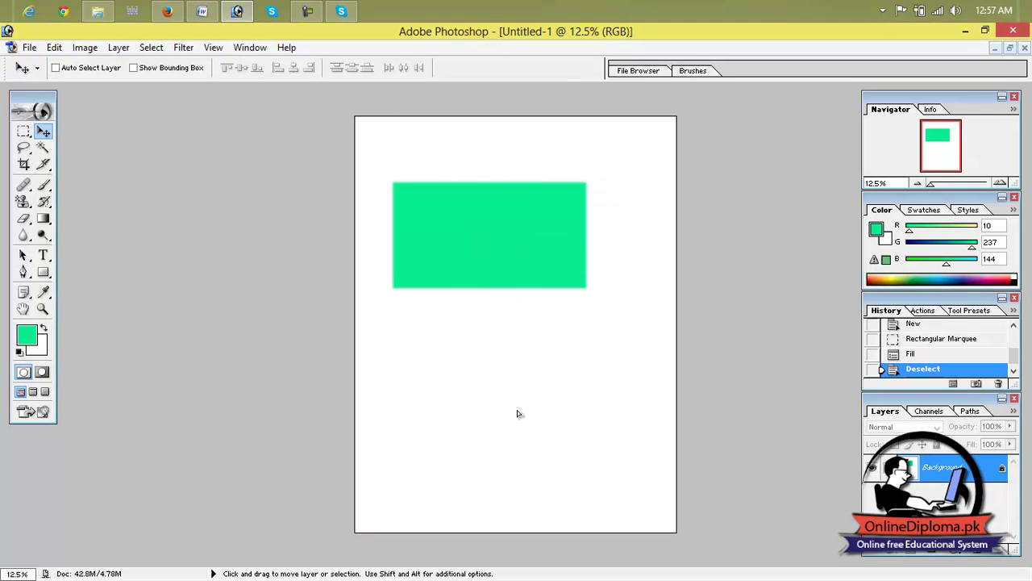
pyautogui.click(517, 412)
pyautogui.click(521, 249)
# Step: Convert the Background into a regular layer named Layer 0 and move it around the canvas
pyautogui.doubleClick(991, 479)
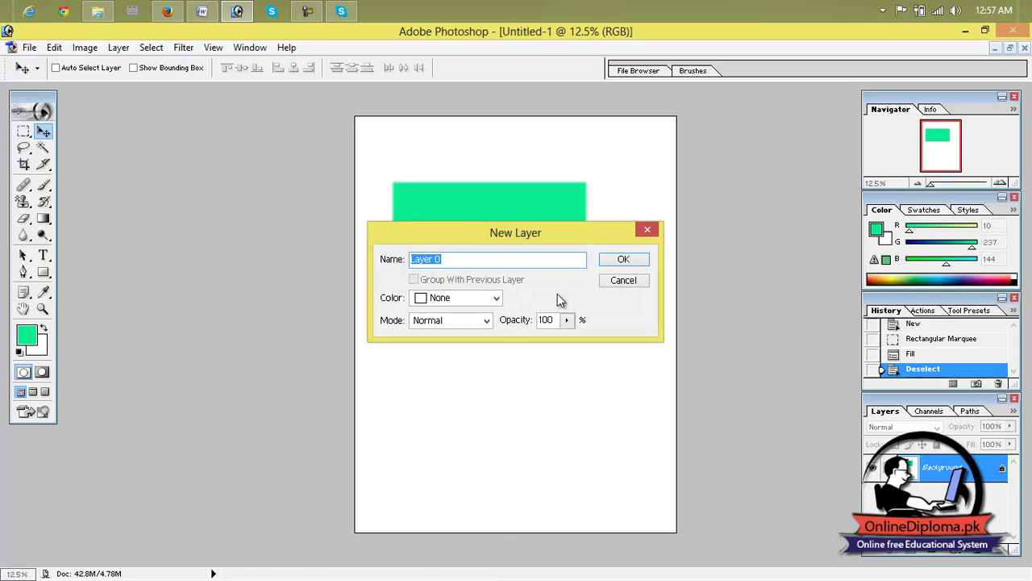
pyautogui.click(624, 259)
pyautogui.moveTo(448, 249); pyautogui.dragTo(516, 376)
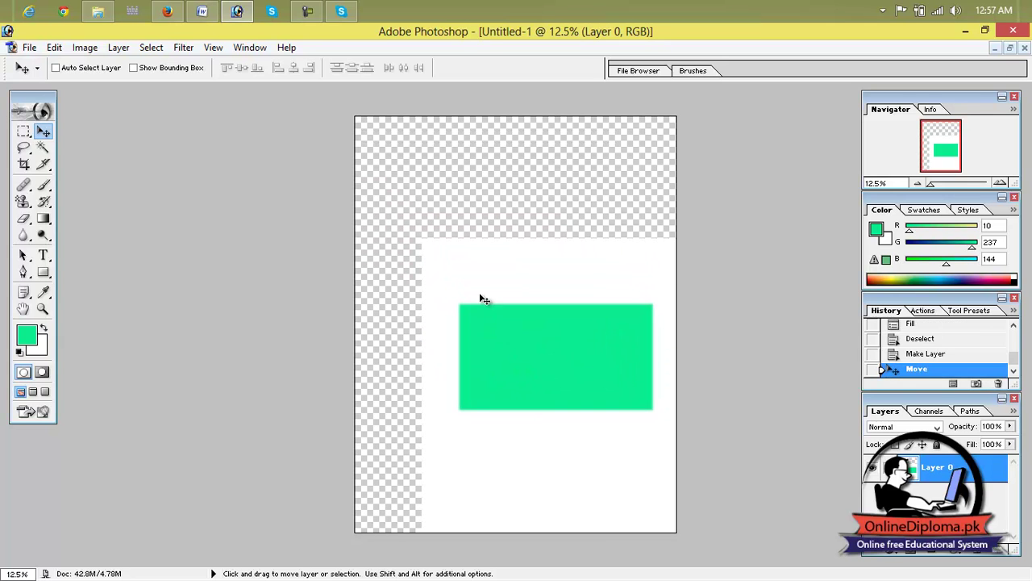
pyautogui.moveTo(554, 374); pyautogui.dragTo(496, 253)
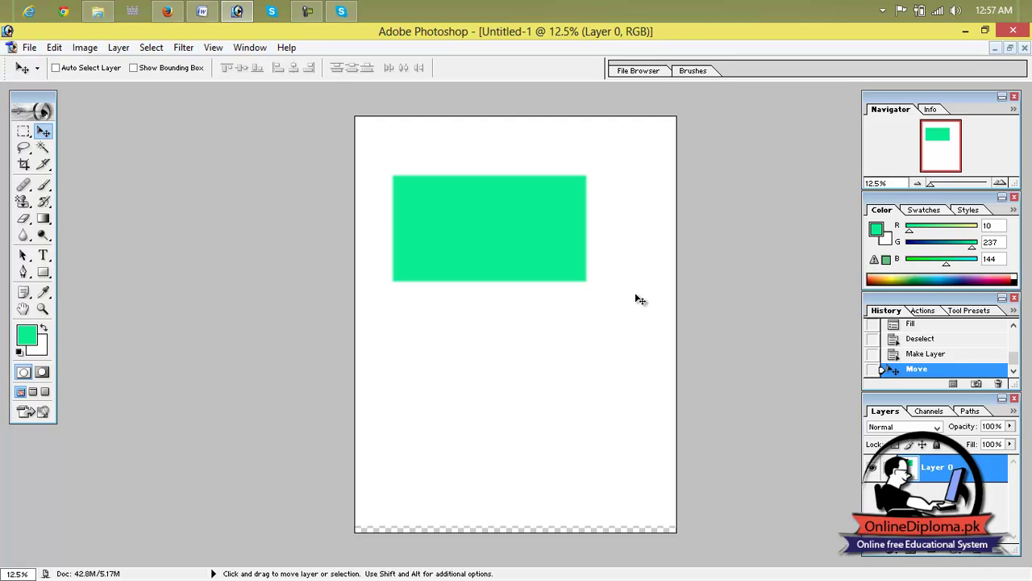
pyautogui.moveTo(579, 283); pyautogui.dragTo(572, 291)
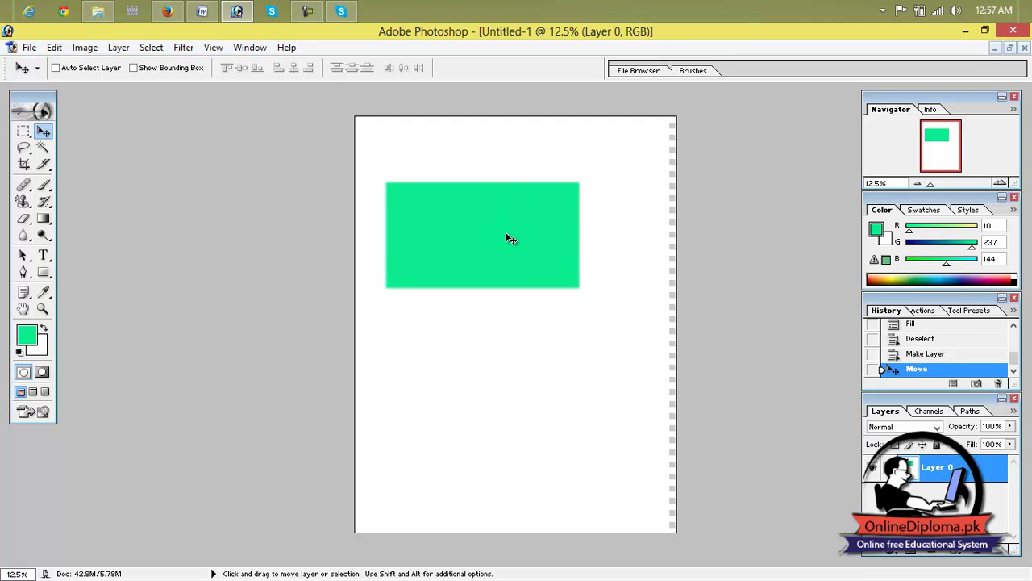
# Step: Undo the layer moves and step back through the history to the blank New state
pyautogui.hotkey('ctrl', 'z')
pyautogui.hotkey('ctrl', 'z')
pyautogui.hotkey('ctrl', 'z')
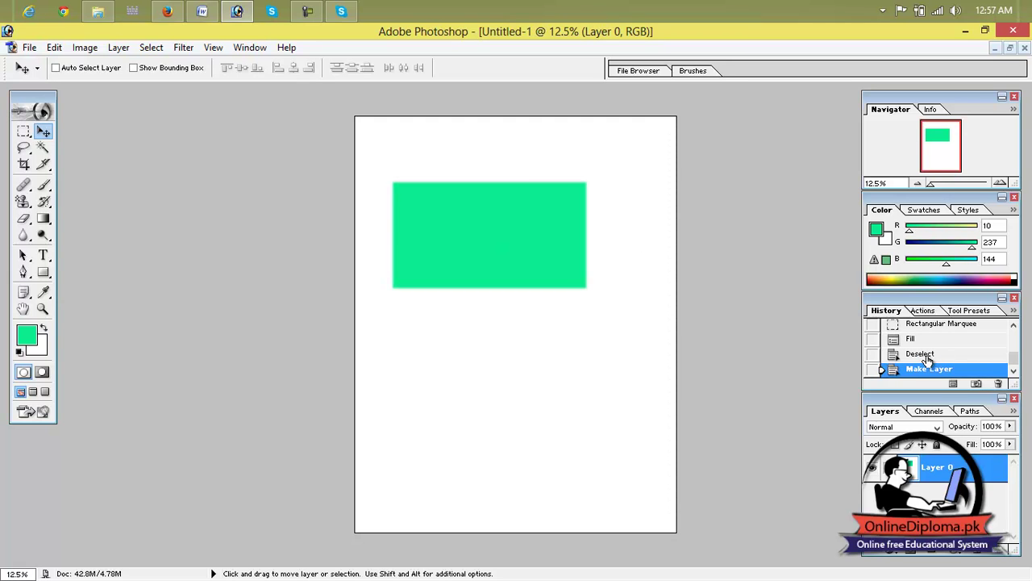
pyautogui.click(927, 359)
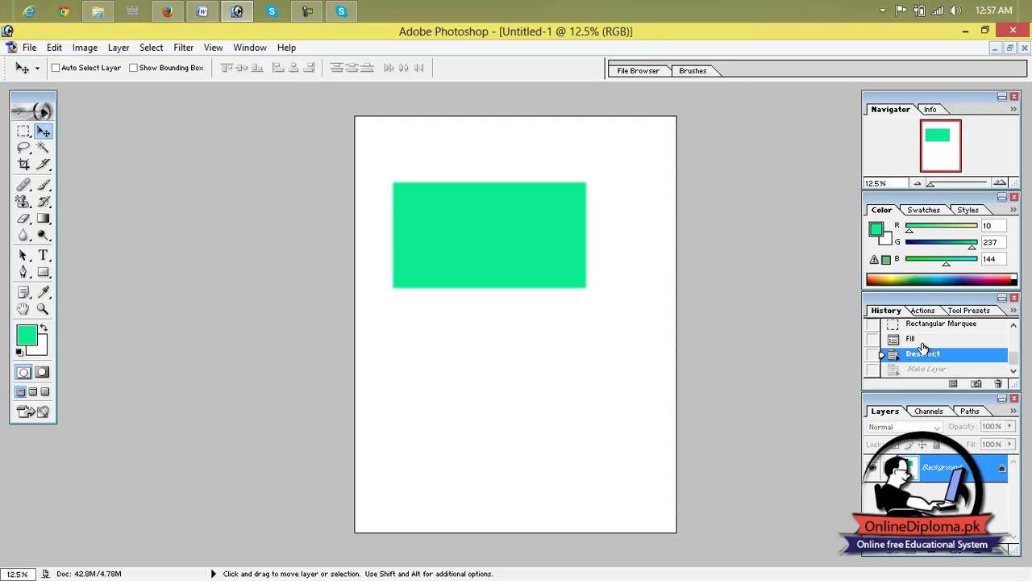
pyautogui.click(924, 346)
pyautogui.scroll(1, 925, 351)
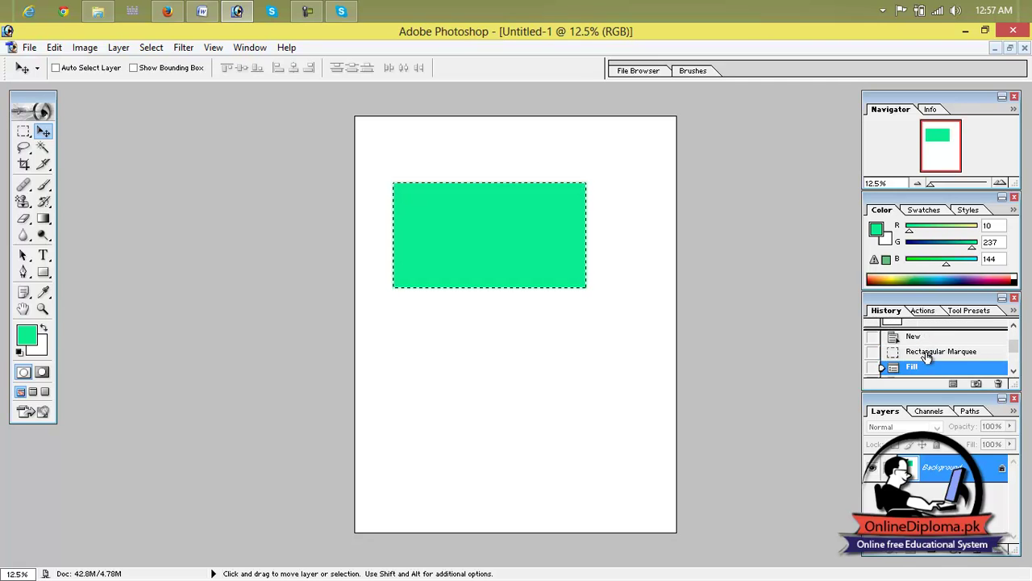
pyautogui.click(926, 355)
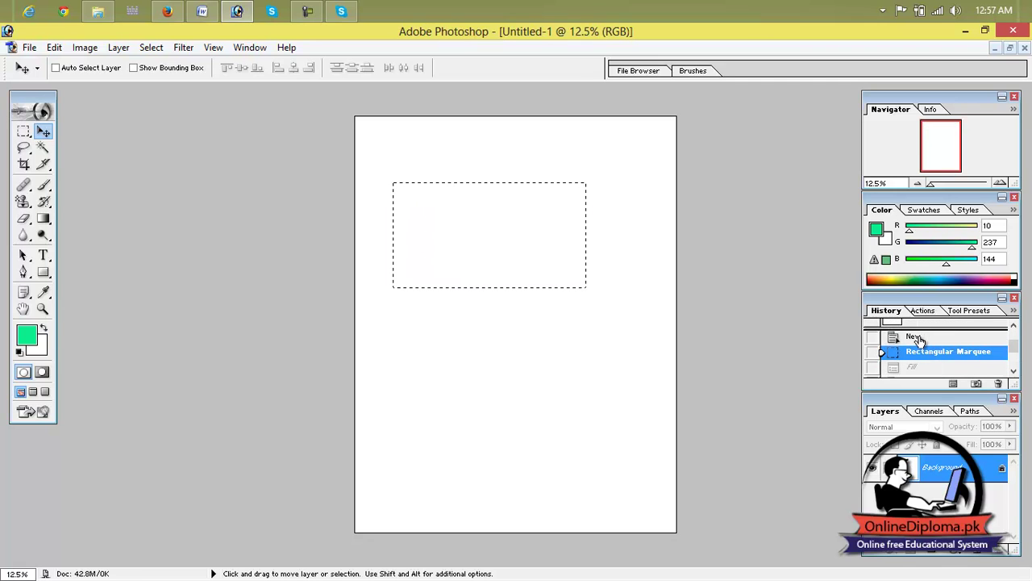
pyautogui.click(917, 338)
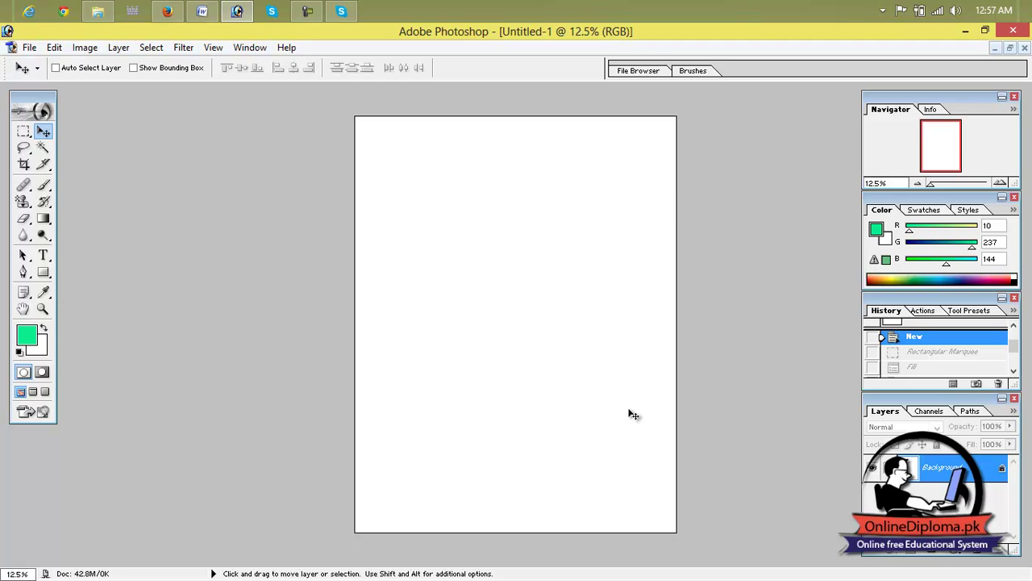
# Step: Create a new empty layer above the Background and draw a wide rectangular marquee selection near the top of the page
pyautogui.moveTo(1031, 579)
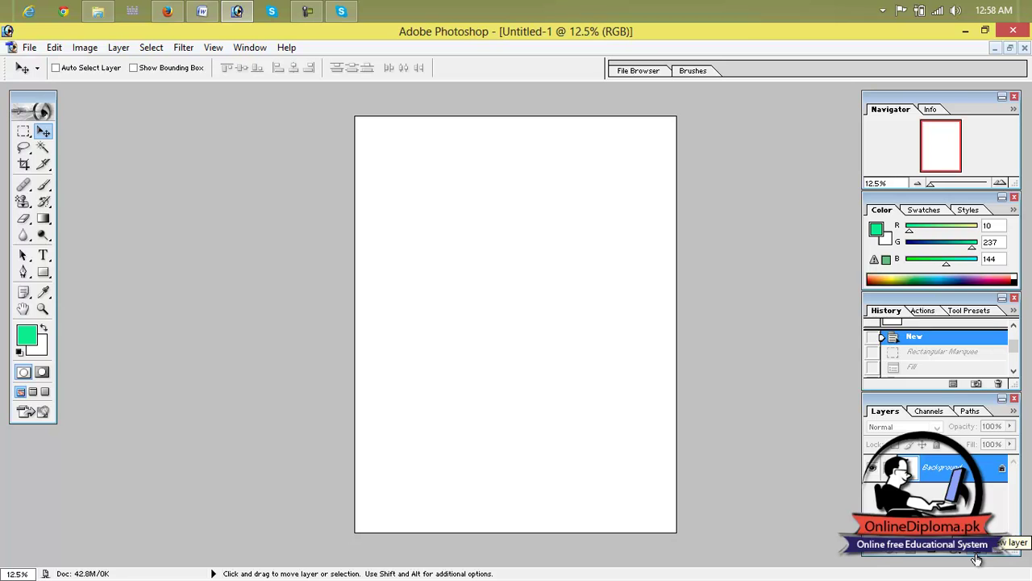
pyautogui.click(124, 47)
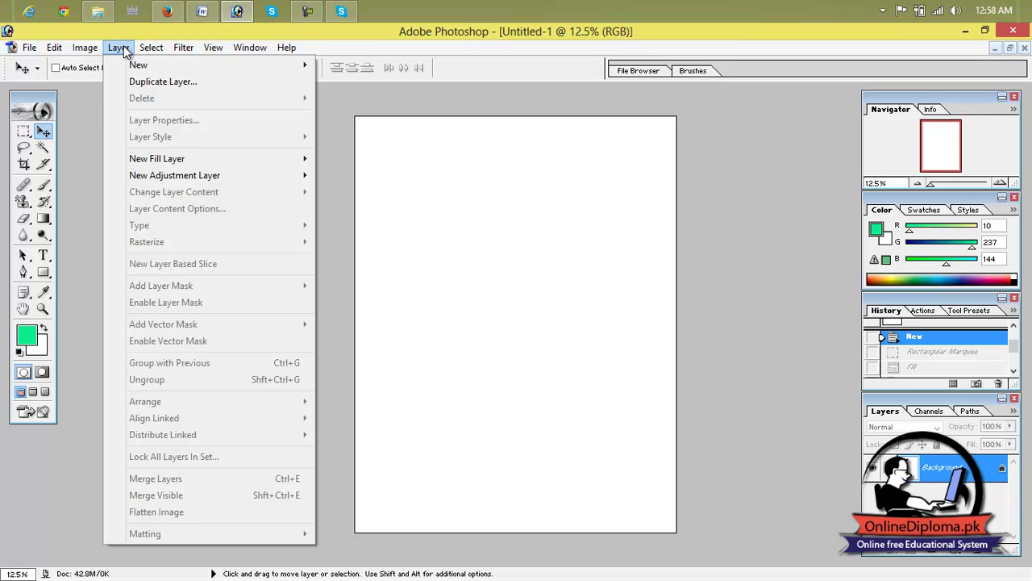
pyautogui.moveTo(151, 46)
pyautogui.moveTo(139, 66)
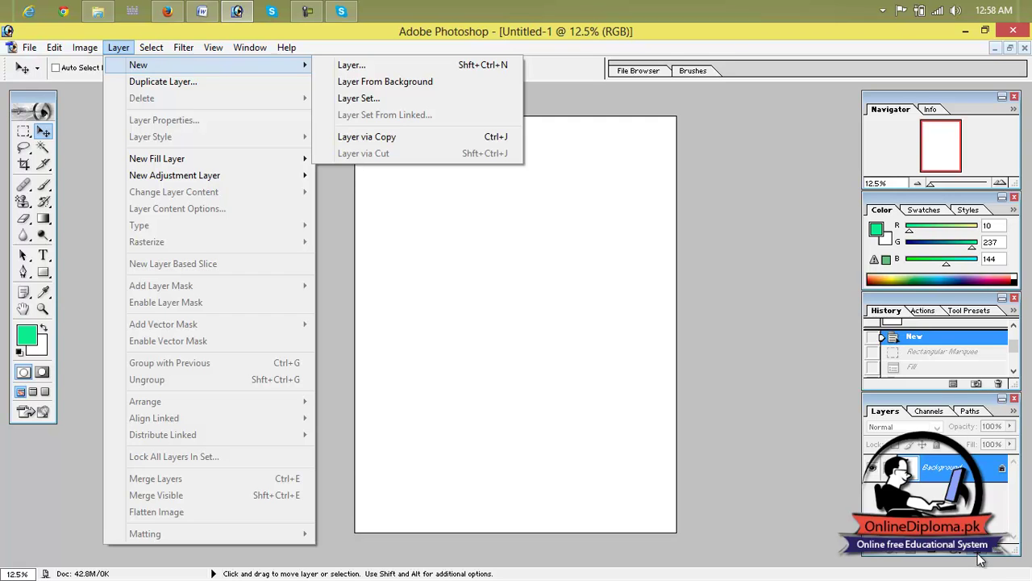
pyautogui.hotkey('ctrl', 'shift', 'alt', 'n')
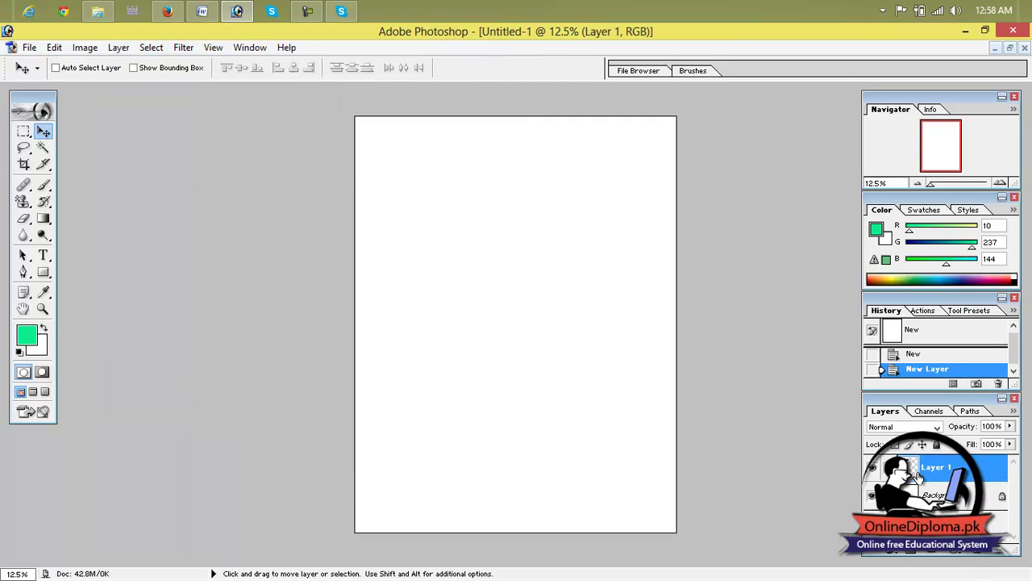
pyautogui.click(24, 131)
pyautogui.moveTo(506, 218); pyautogui.dragTo(609, 255)
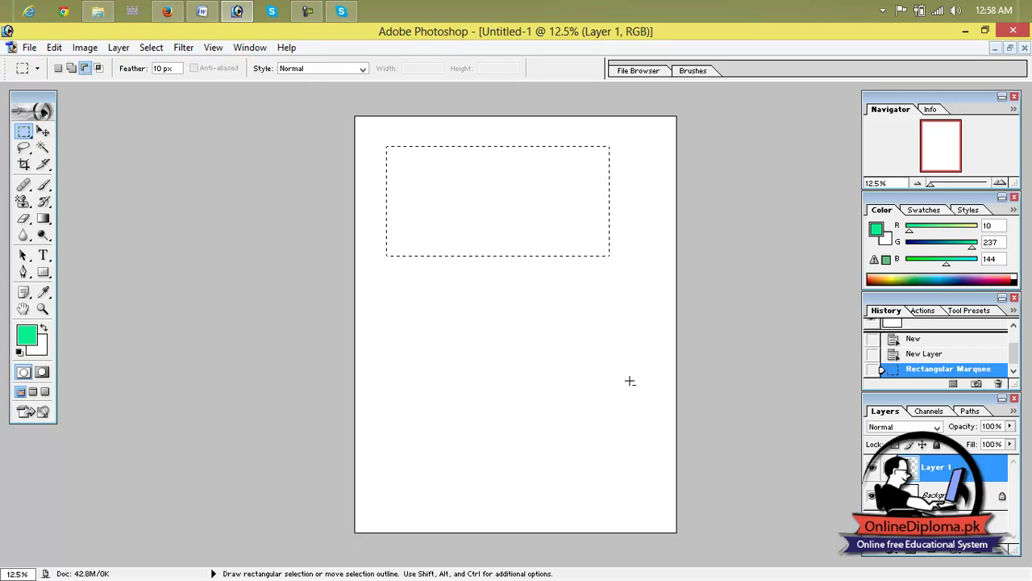
# Step: Set the foreground color to bright red with RGB values 246, 5, 22
pyautogui.click(33, 338)
pyautogui.moveTo(403, 328); pyautogui.dragTo(528, 218)
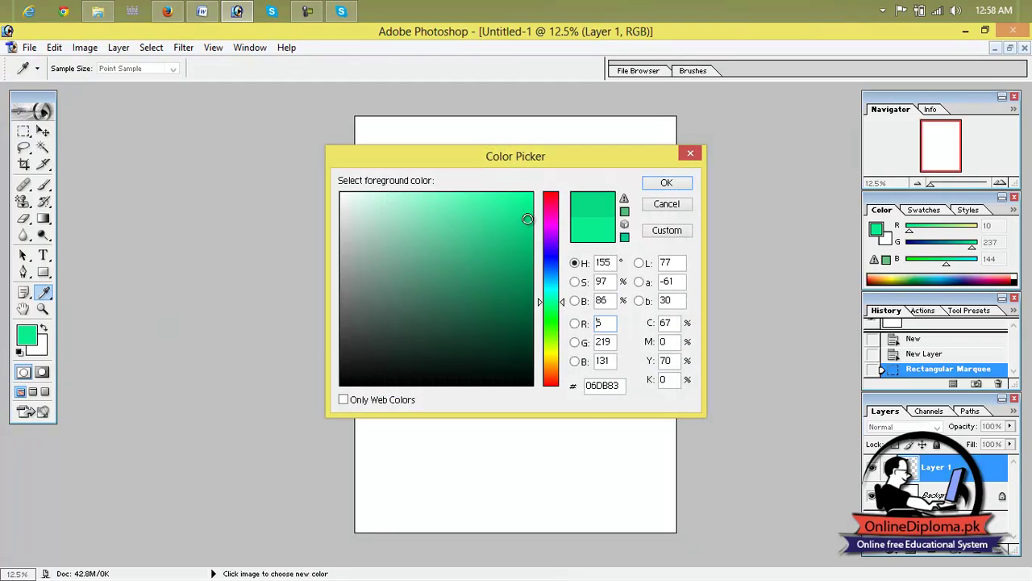
pyautogui.moveTo(541, 301); pyautogui.dragTo(538, 192)
pyautogui.click(663, 181)
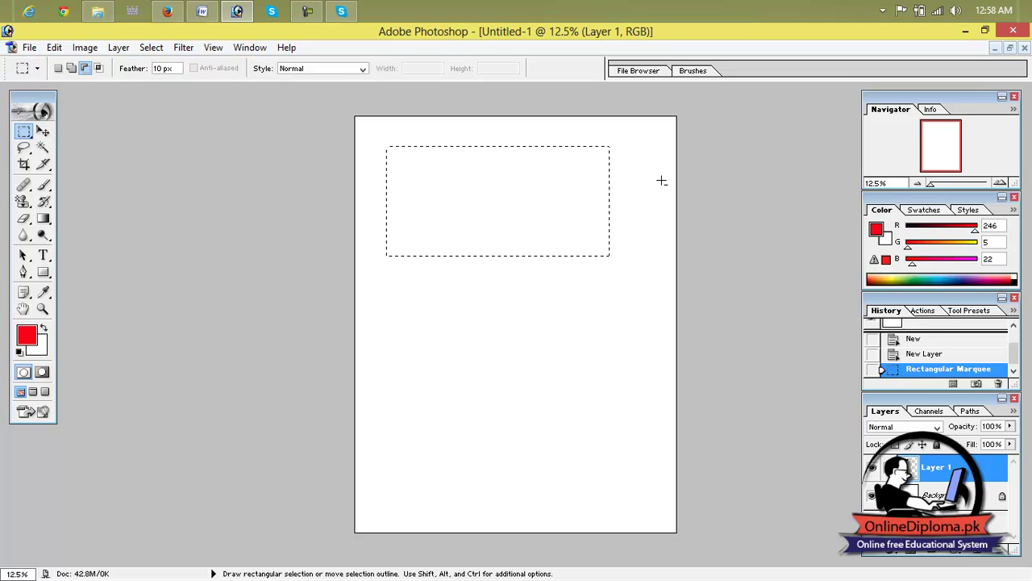
# Step: Fill the rectangular selection on the new layer with the red foreground color using the Paint Bucket tool
pyautogui.click(47, 223)
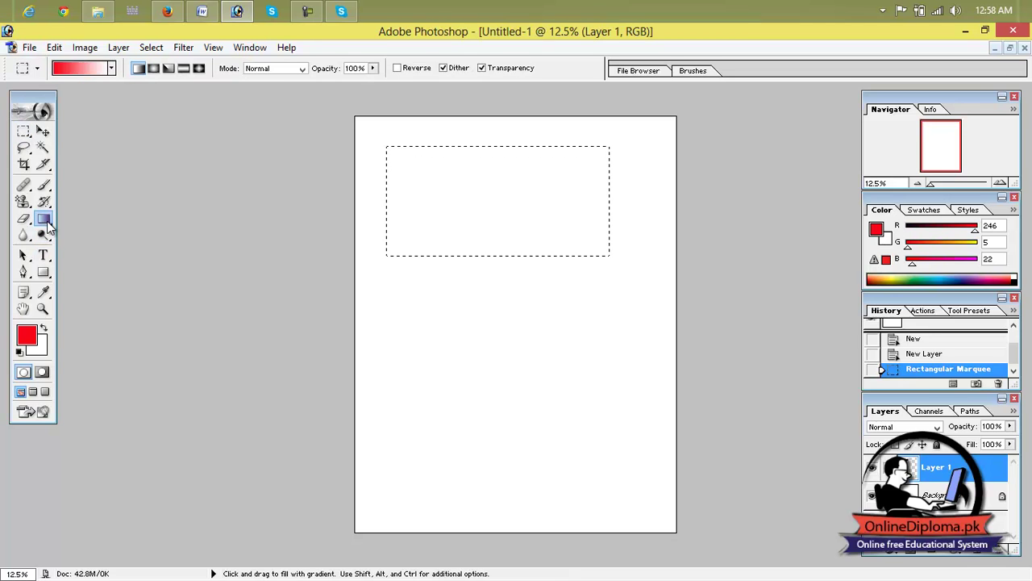
pyautogui.rightClick(47, 228)
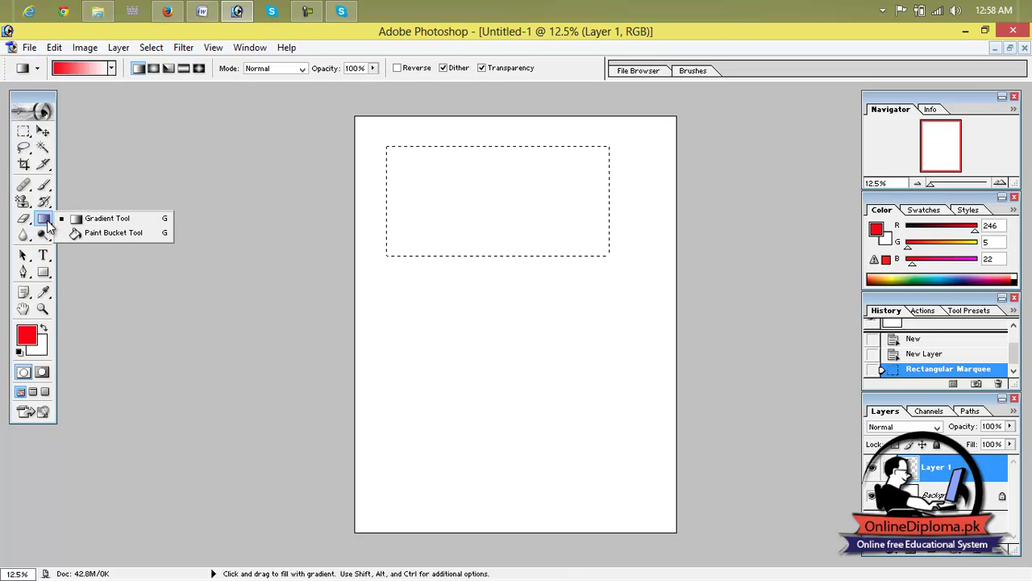
pyautogui.click(88, 232)
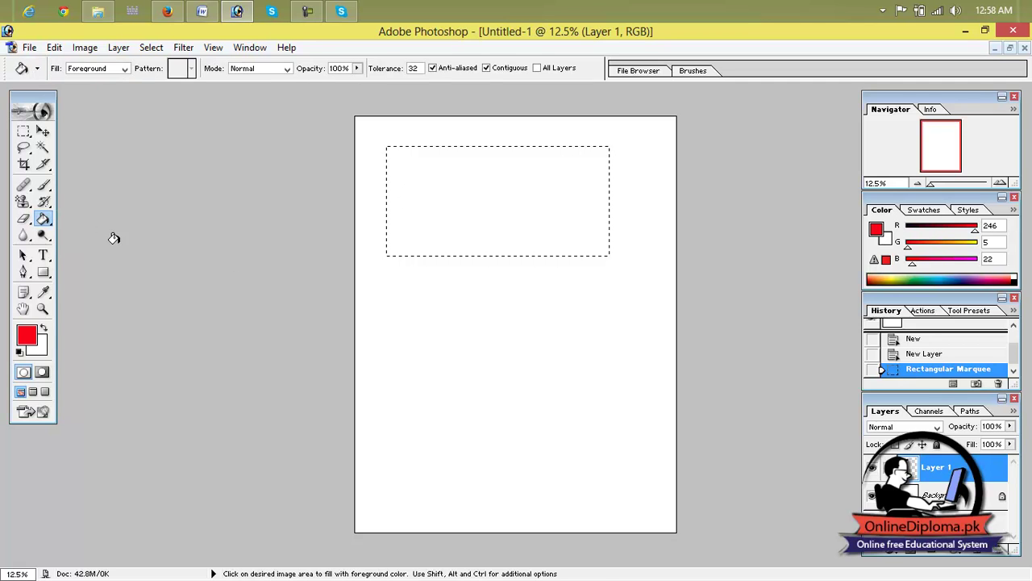
pyautogui.click(444, 218)
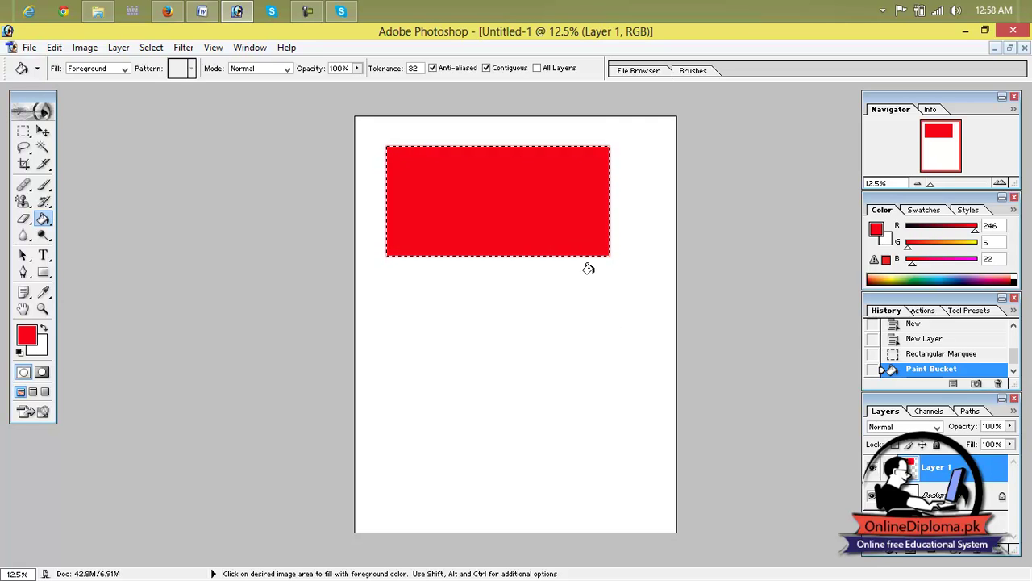
# Step: Clear the selection and move the red rectangle on Layer 1 around the upper page, leaving it near the page's top edge
pyautogui.click(43, 147)
pyautogui.click(43, 131)
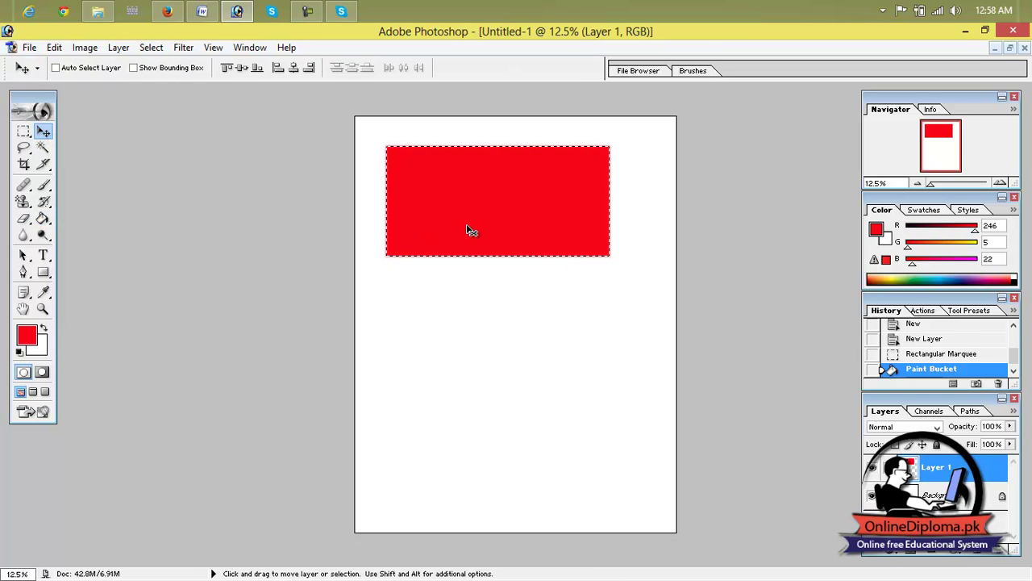
pyautogui.hotkey('ctrl', 'd')
pyautogui.moveTo(472, 231)
pyautogui.mouseDown()
pyautogui.moveTo(529, 345)
pyautogui.moveTo(438, 260)
pyautogui.moveTo(521, 246)
pyautogui.moveTo(482, 358)
pyautogui.moveTo(473, 221)
pyautogui.moveTo(447, 220)
pyautogui.moveTo(458, 225)
pyautogui.mouseUp()
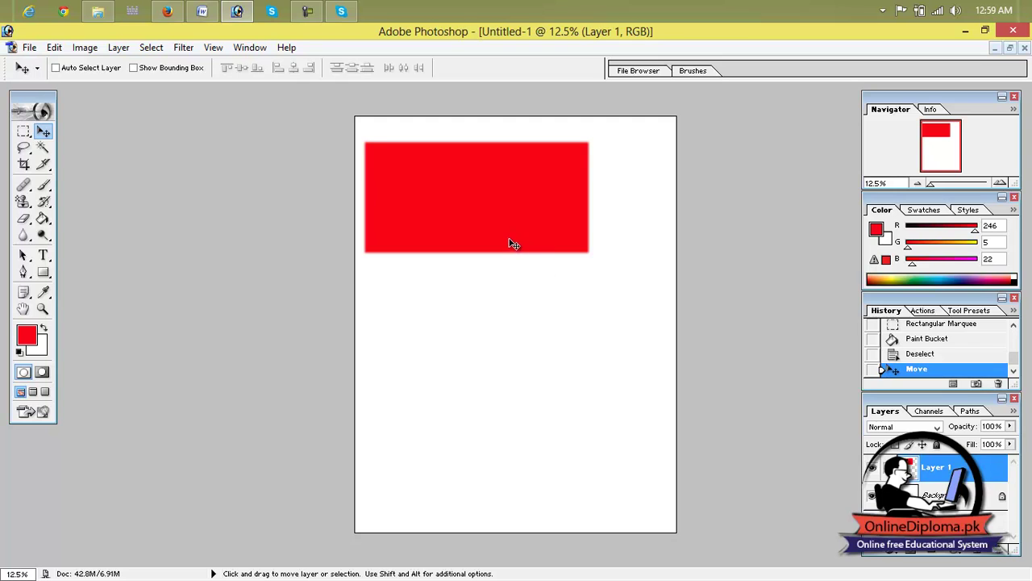
pyautogui.moveTo(510, 244); pyautogui.dragTo(509, 265)
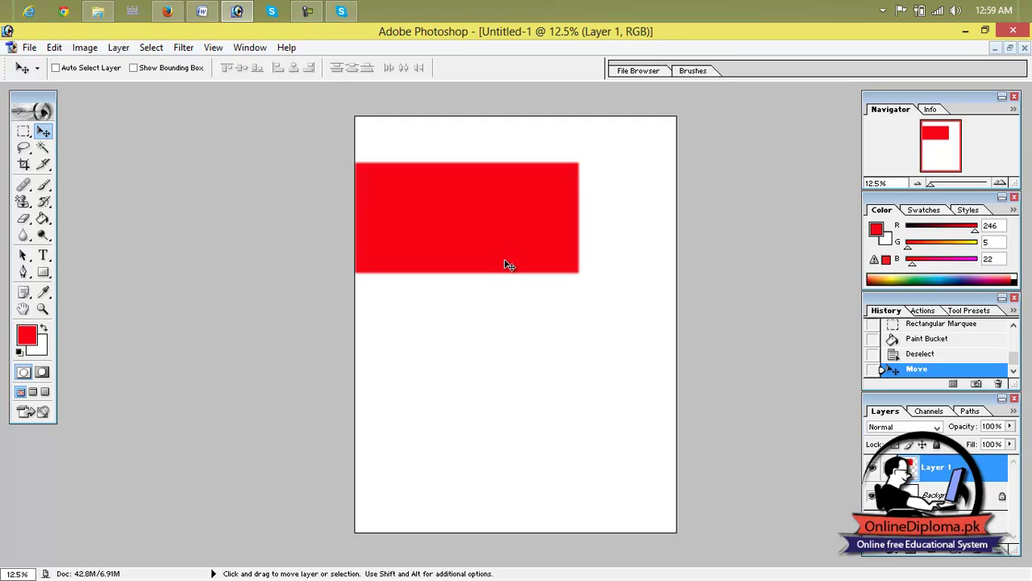
pyautogui.rightClick(499, 246)
pyautogui.click(528, 286)
pyautogui.rightClick(476, 216)
pyautogui.click(525, 290)
pyautogui.moveTo(521, 253); pyautogui.dragTo(545, 237)
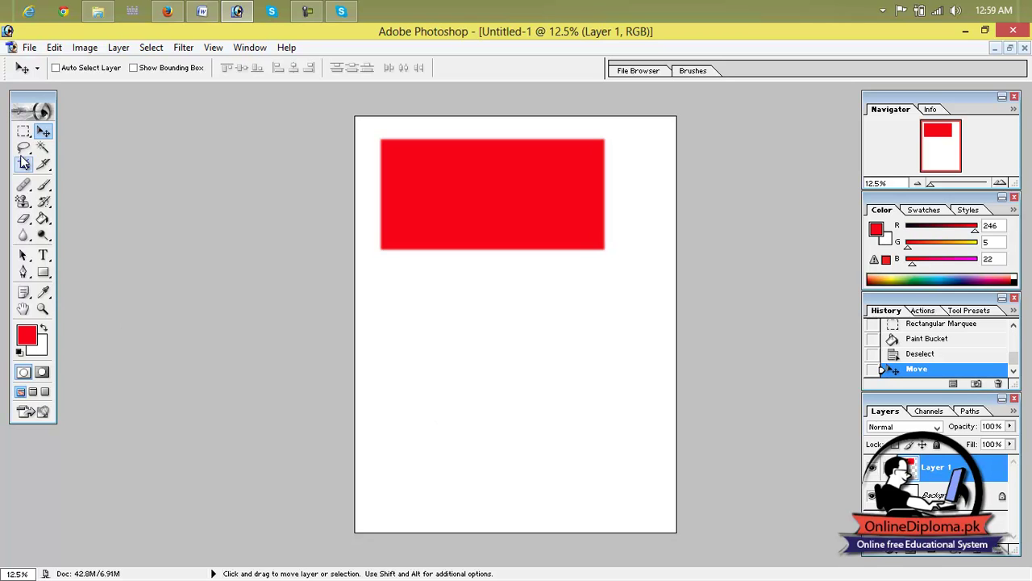
# Step: Draw a large, nearly circular elliptical marquee selection below the red rectangle
pyautogui.click(24, 132)
pyautogui.moveTo(26, 143); pyautogui.dragTo(88, 146)
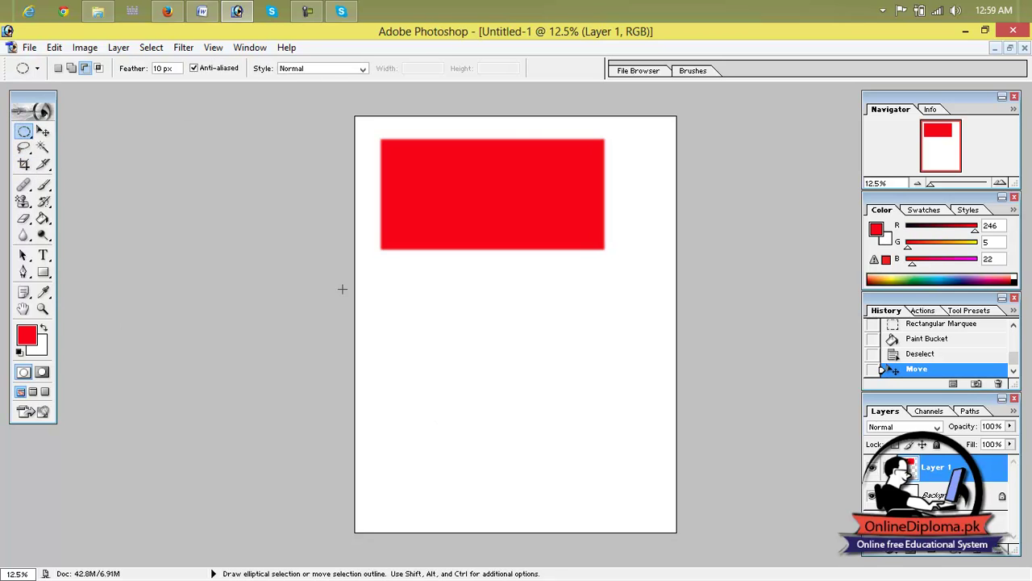
pyautogui.moveTo(525, 353); pyautogui.dragTo(603, 466)
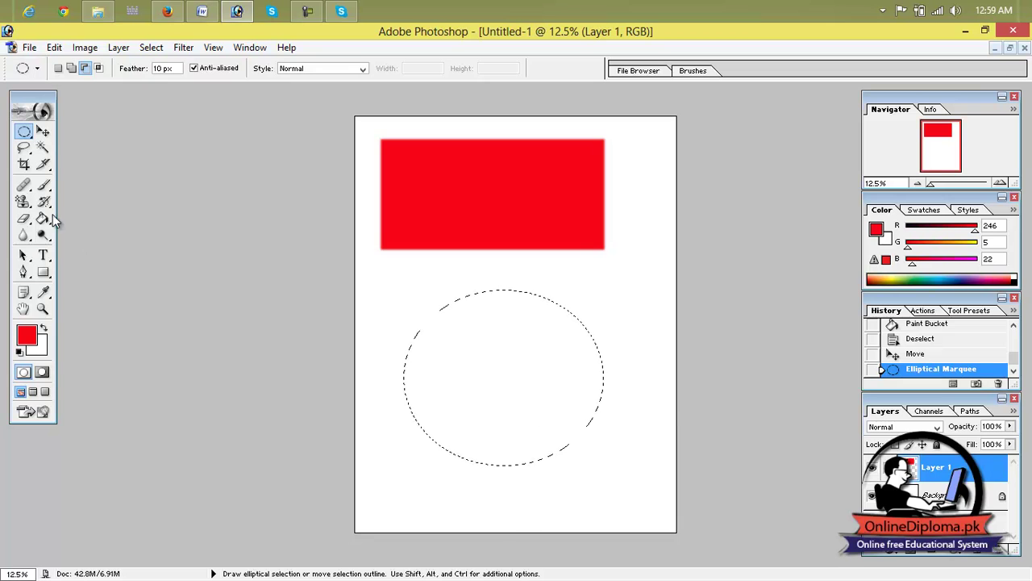
# Step: Set the foreground color to dark reddish brown with RGB values 98, 55, 58
pyautogui.click(26, 335)
pyautogui.moveTo(376, 353); pyautogui.dragTo(424, 311)
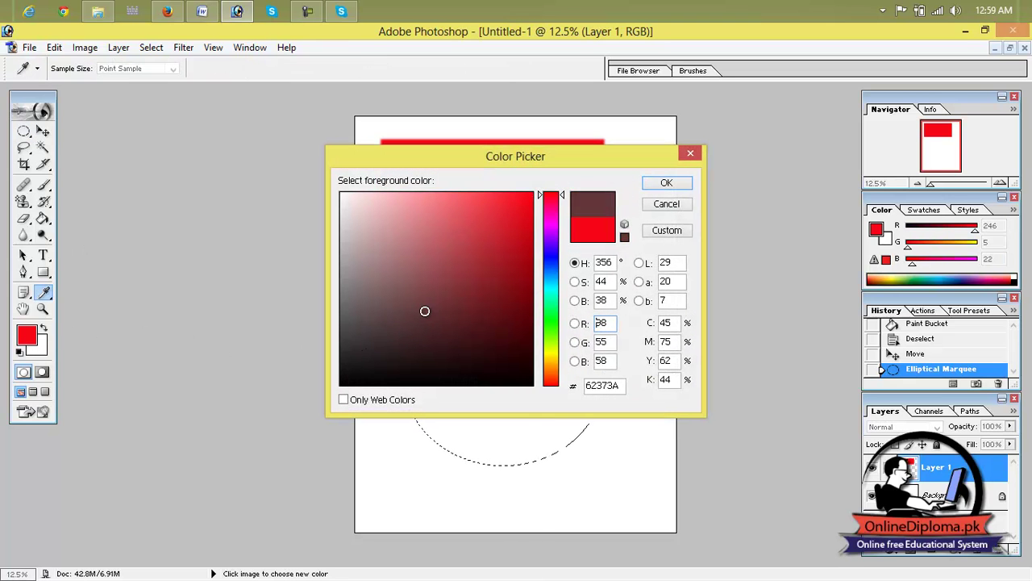
pyautogui.click(668, 182)
# Step: Fill the elliptical selection on Layer 1 with the foreground color, then deselect and move the layer's two shapes together
pyautogui.hotkey('alt', 'BackSpace')
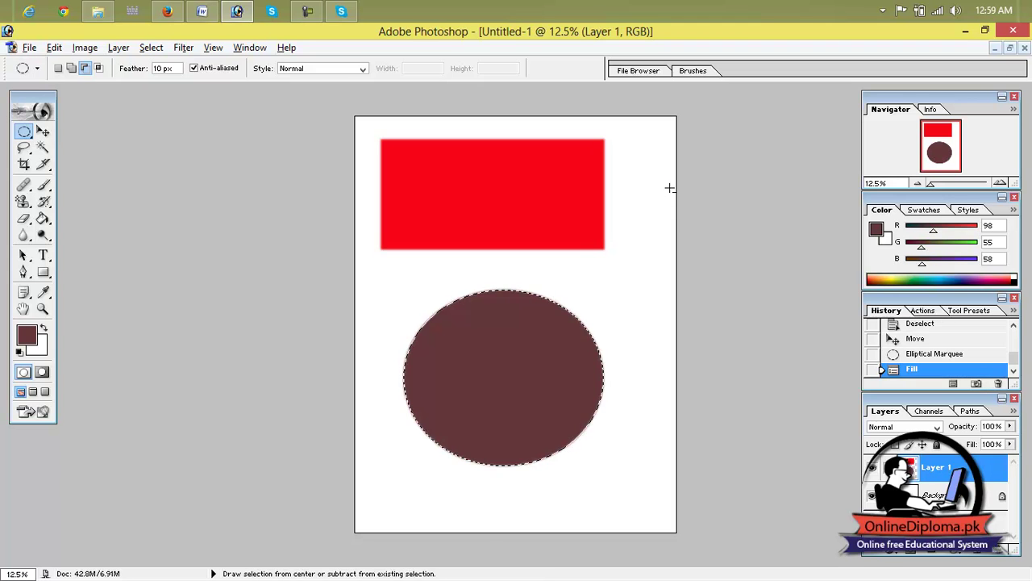
pyautogui.click(44, 133)
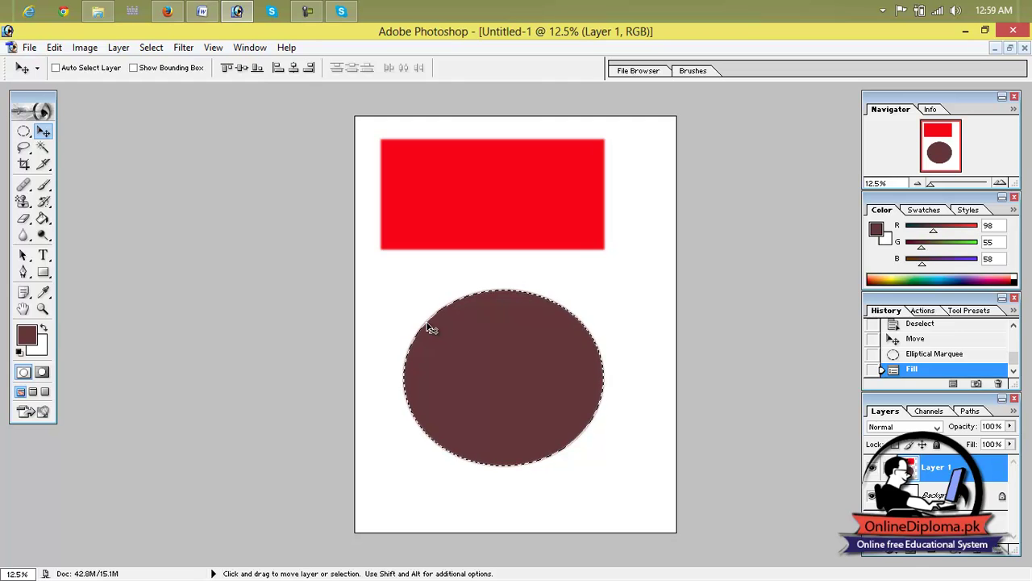
pyautogui.hotkey('ctrl', 'd')
pyautogui.moveTo(484, 304); pyautogui.dragTo(508, 325)
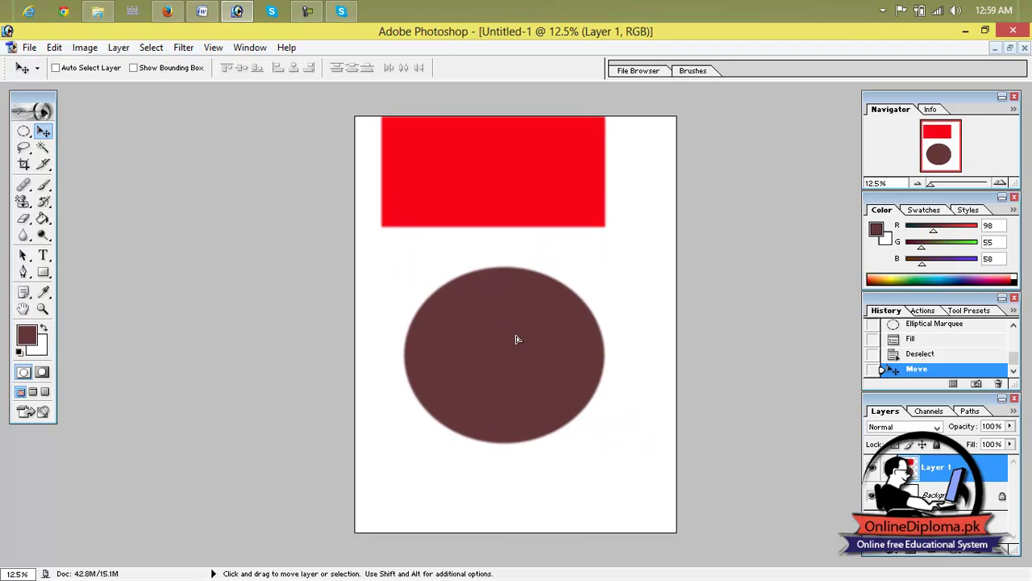
pyautogui.moveTo(524, 367); pyautogui.dragTo(521, 389)
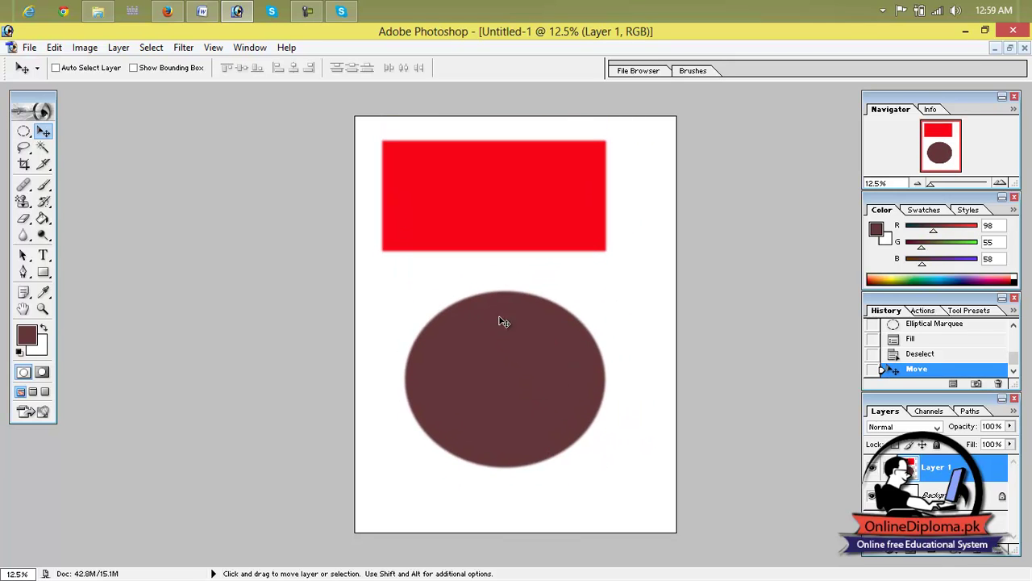
pyautogui.moveTo(538, 347)
pyautogui.mouseDown()
pyautogui.moveTo(541, 396)
pyautogui.moveTo(530, 357)
pyautogui.mouseUp()
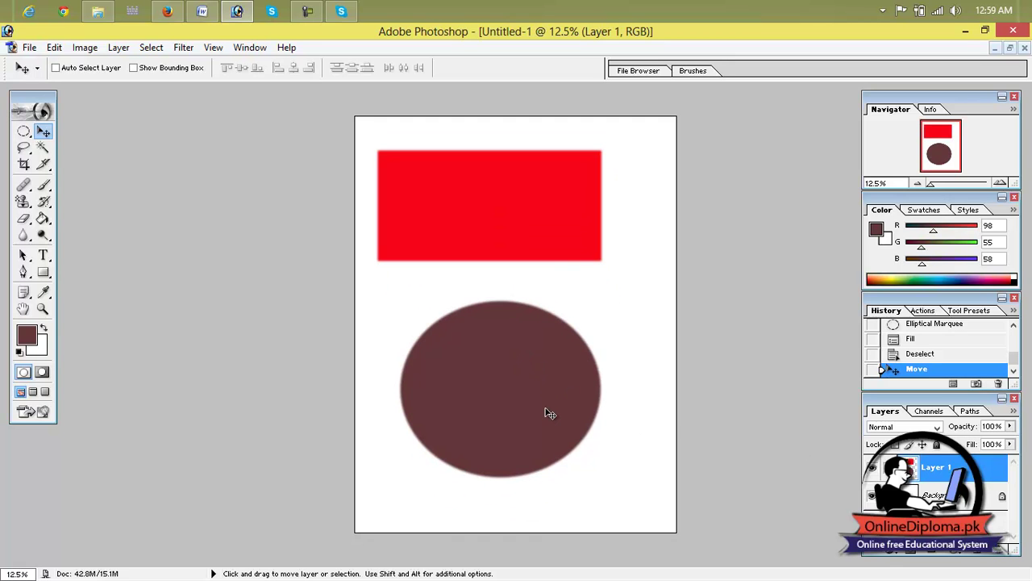
# Step: Step back through the history to the Elliptical Marquee state and clear the selection
pyautogui.click(920, 354)
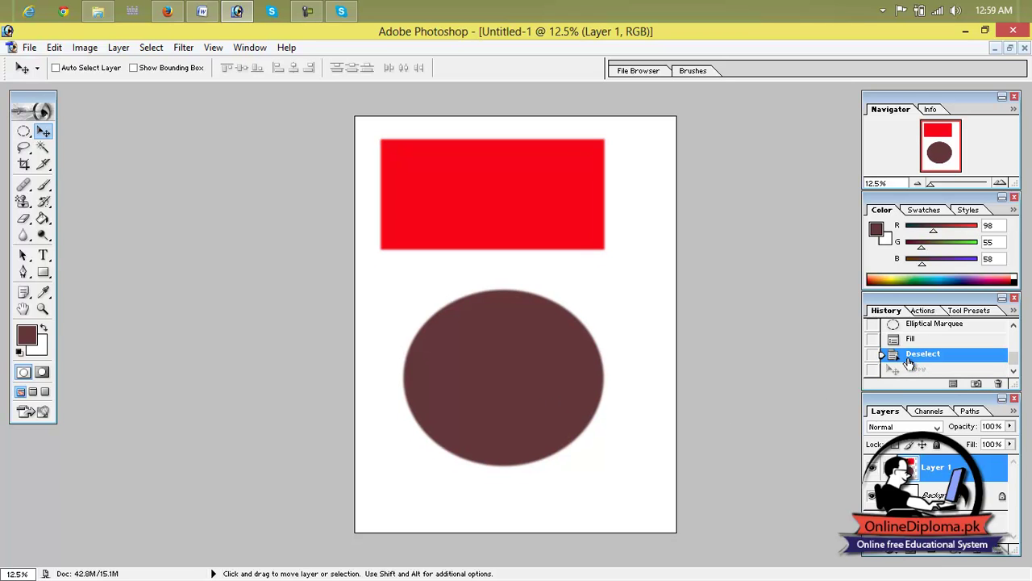
pyautogui.click(907, 339)
pyautogui.click(907, 324)
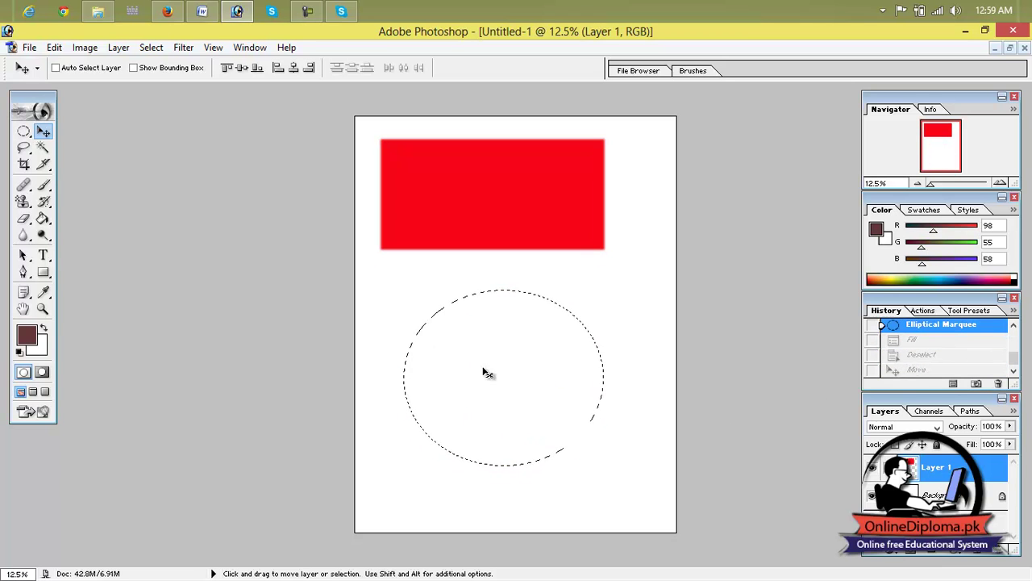
pyautogui.hotkey('ctrl', 'd')
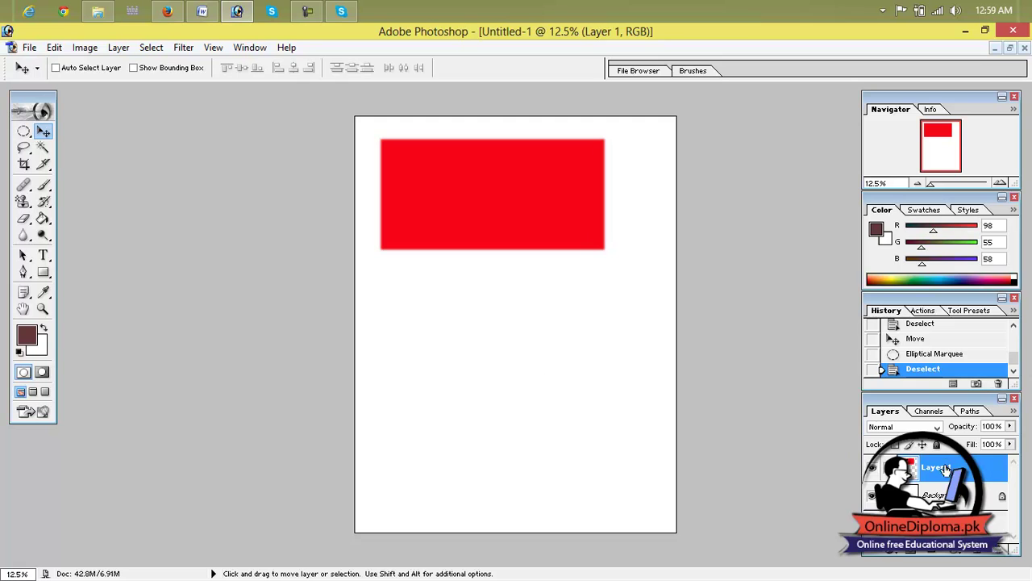
# Step: Create a new layer above Layer 1 and draw a tall elliptical marquee selection overlapping the red rectangle's lower part
pyautogui.click(978, 556)
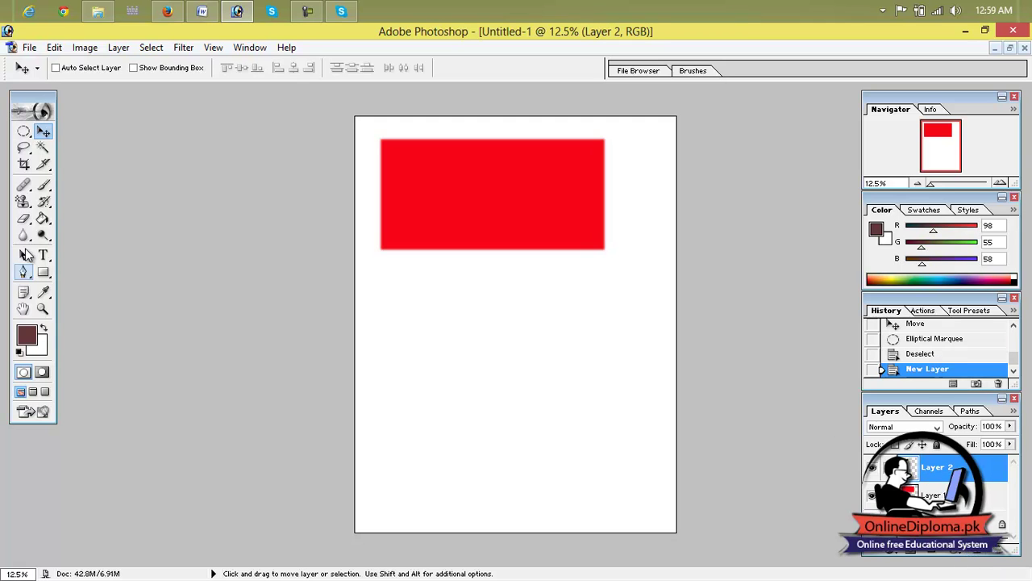
pyautogui.click(24, 131)
pyautogui.moveTo(23, 131); pyautogui.dragTo(53, 148)
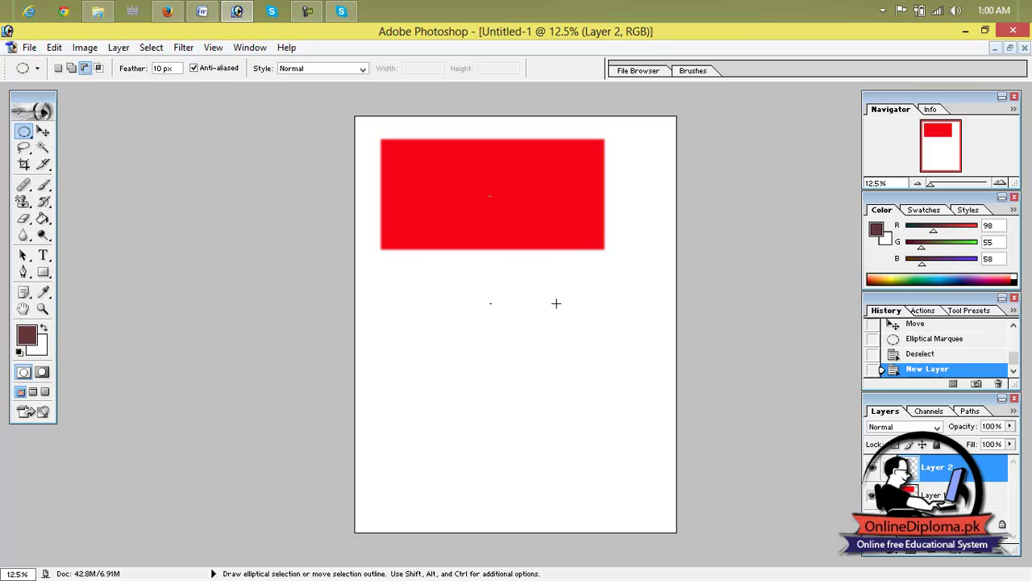
pyautogui.moveTo(569, 368); pyautogui.dragTo(568, 405)
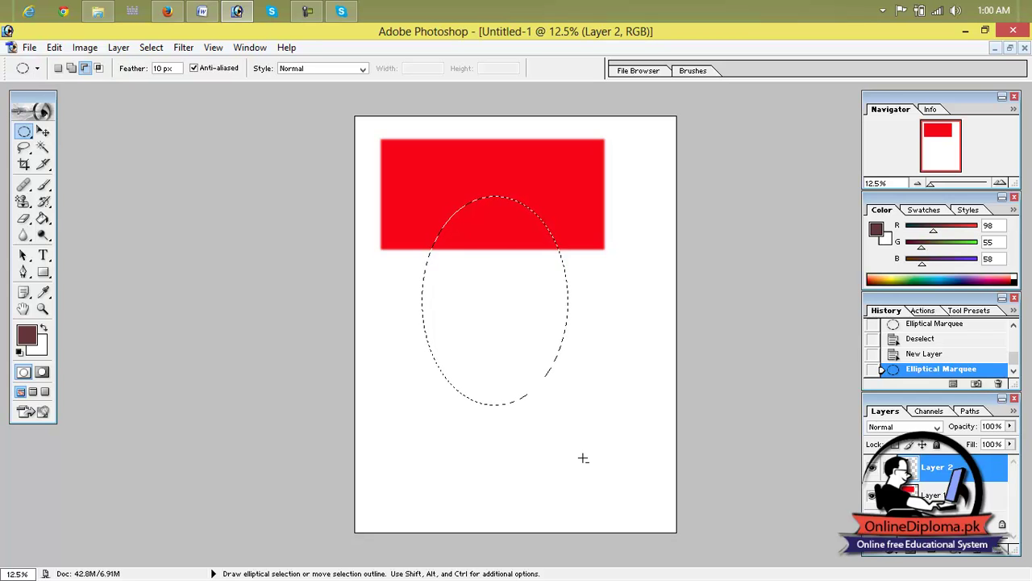
# Step: Fill the ellipse on Layer 2 with the brown foreground color, deselect it, and move it slightly down the page
pyautogui.hotkey('alt', 'BackSpace')
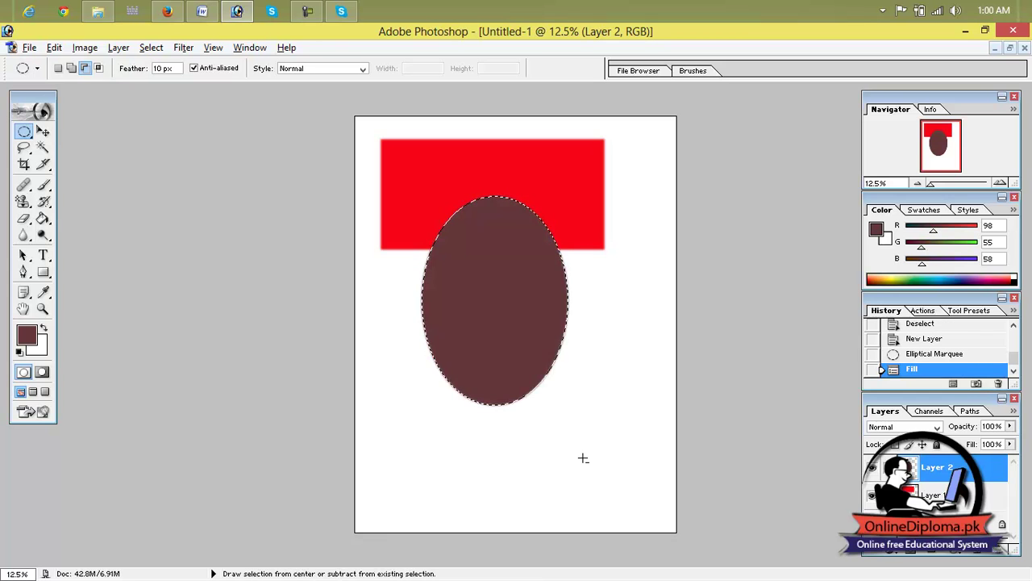
pyautogui.hotkey('ctrl', 'd')
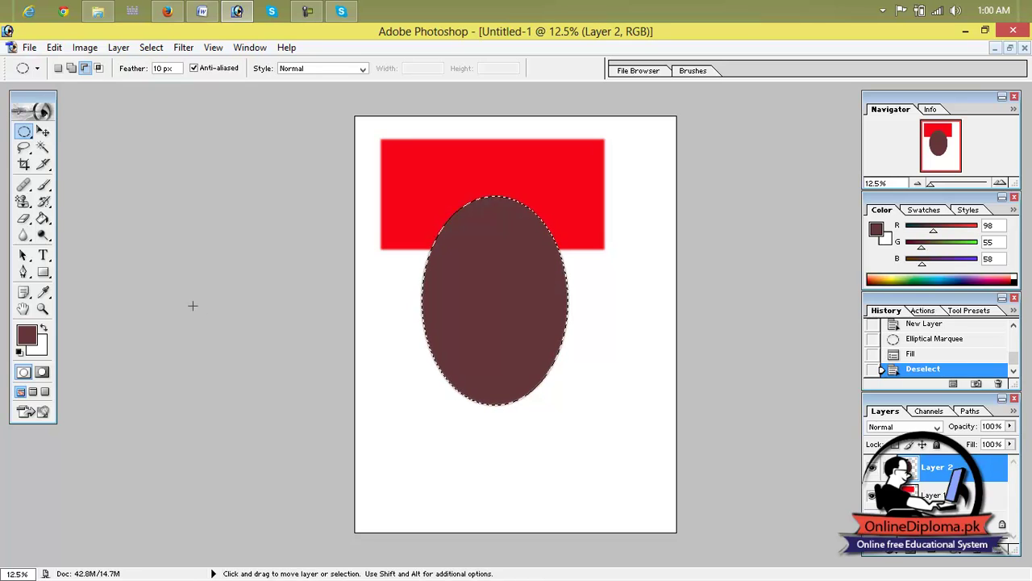
pyautogui.click(43, 130)
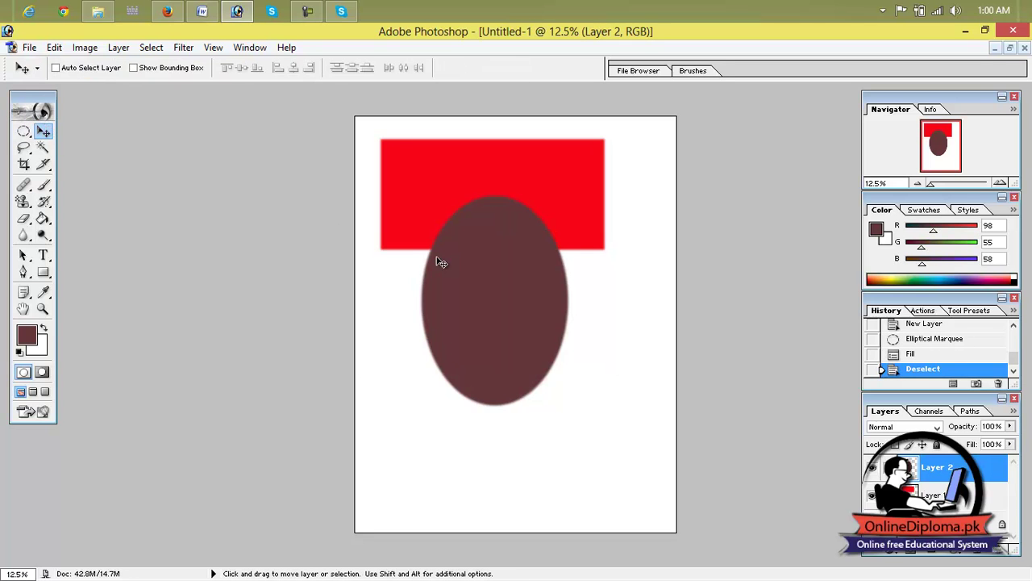
pyautogui.moveTo(511, 284); pyautogui.dragTo(539, 202)
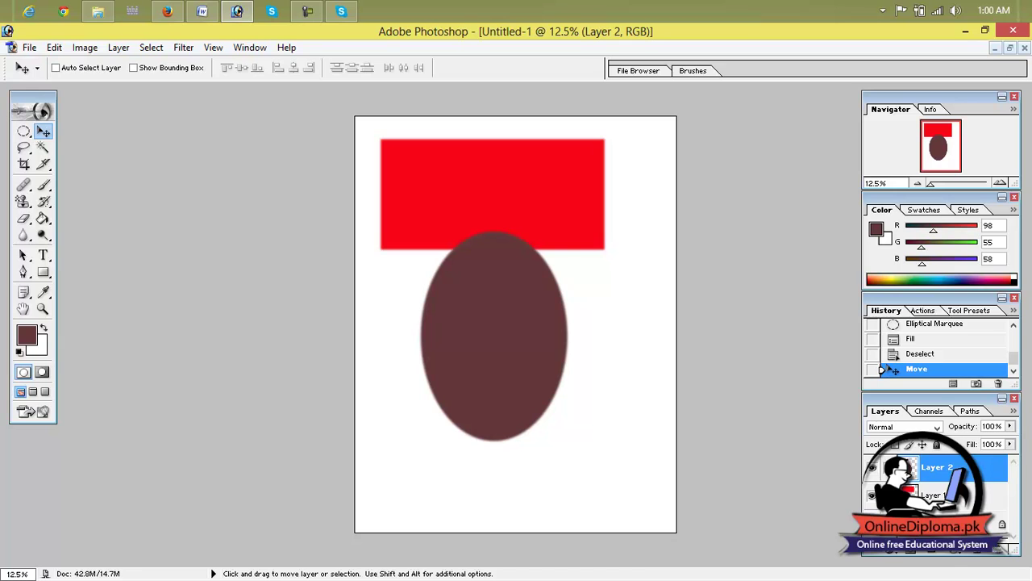
# Step: Bring Layer 1 above Layer 2 in the stacking order and move its red rectangle across the ellipse's upper part
pyautogui.click(940, 494)
pyautogui.moveTo(568, 256); pyautogui.dragTo(574, 279)
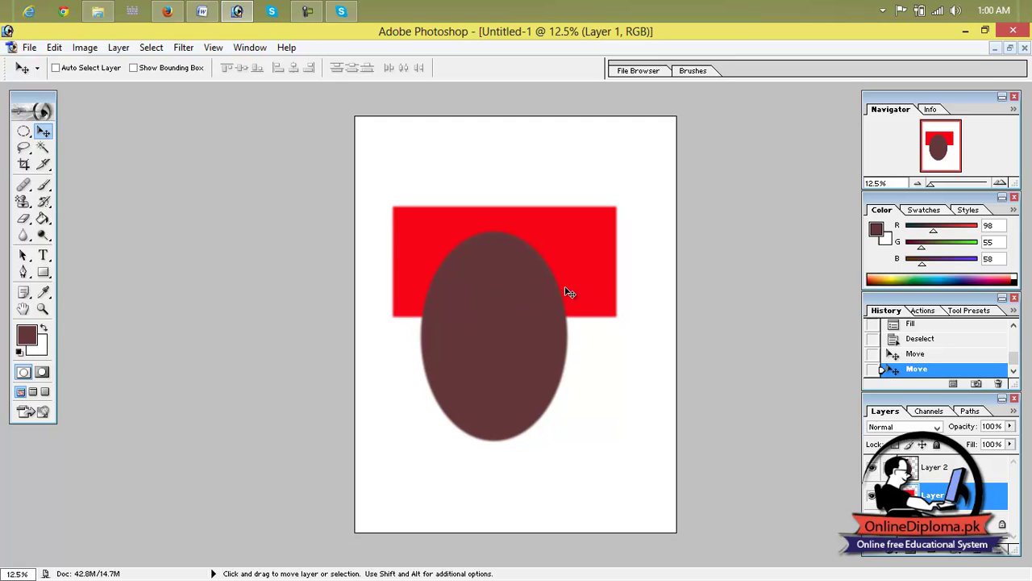
pyautogui.click(924, 484)
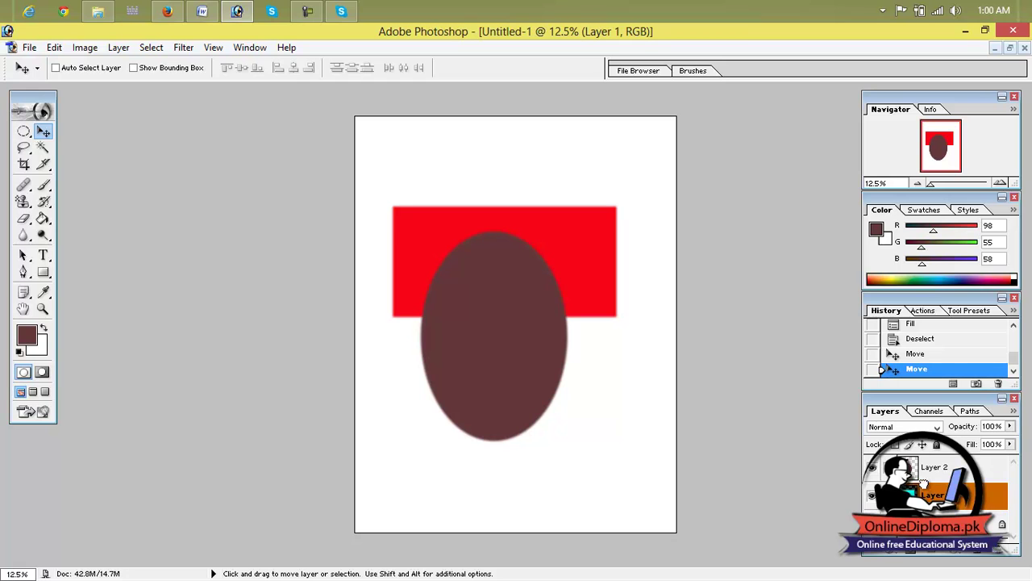
pyautogui.moveTo(922, 470); pyautogui.dragTo(919, 472)
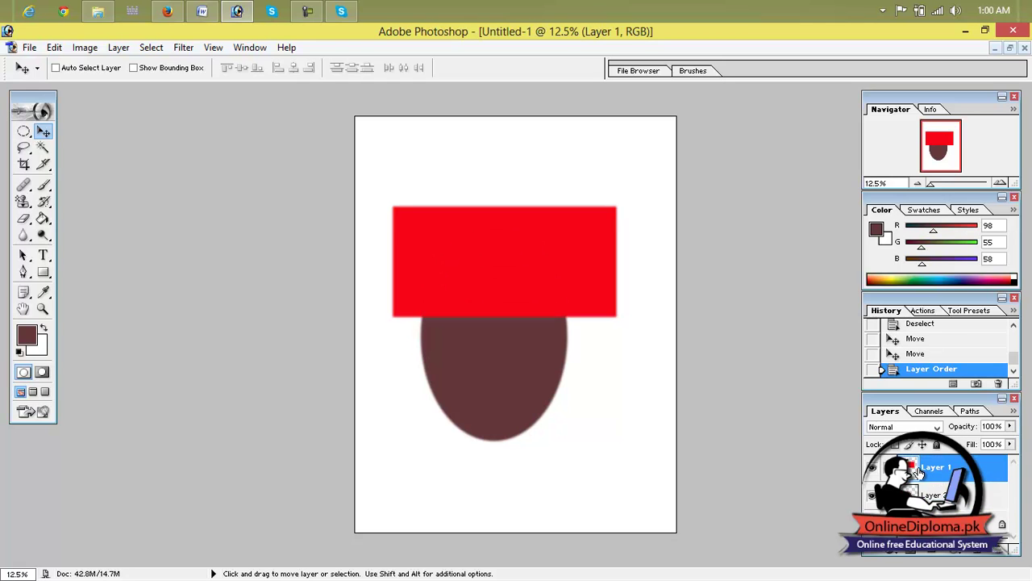
pyautogui.moveTo(502, 337); pyautogui.dragTo(494, 306)
pyautogui.moveTo(510, 348); pyautogui.dragTo(510, 357)
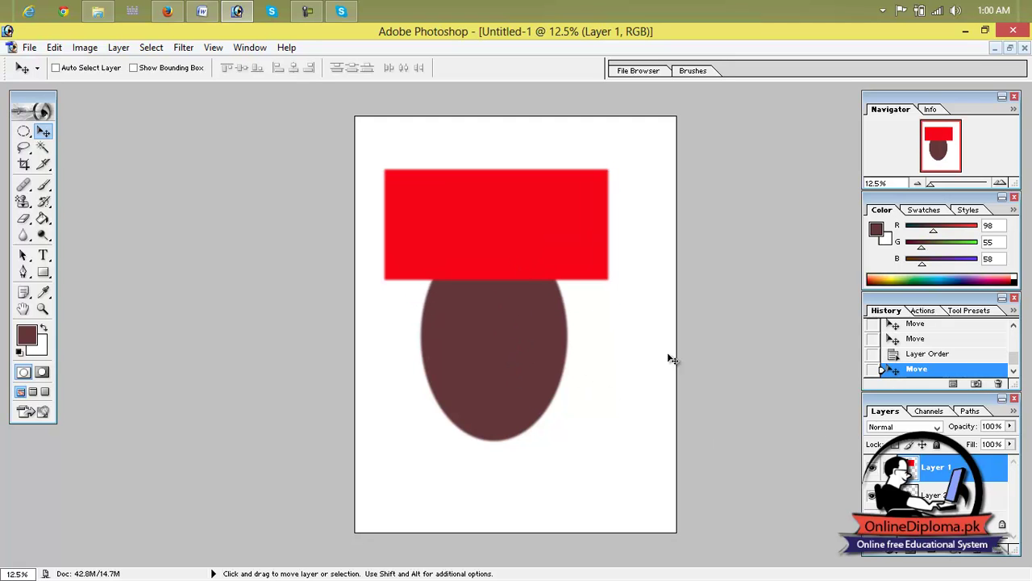
# Step: Send Layer 1 back below Layer 2 and reposition the rectangle near the page's top with the ellipse overlapping its lower edge
pyautogui.moveTo(935, 468)
pyautogui.mouseDown()
pyautogui.moveTo(927, 493)
pyautogui.moveTo(934, 474)
pyautogui.mouseUp()
pyautogui.moveTo(540, 364); pyautogui.dragTo(565, 315)
pyautogui.click(966, 469)
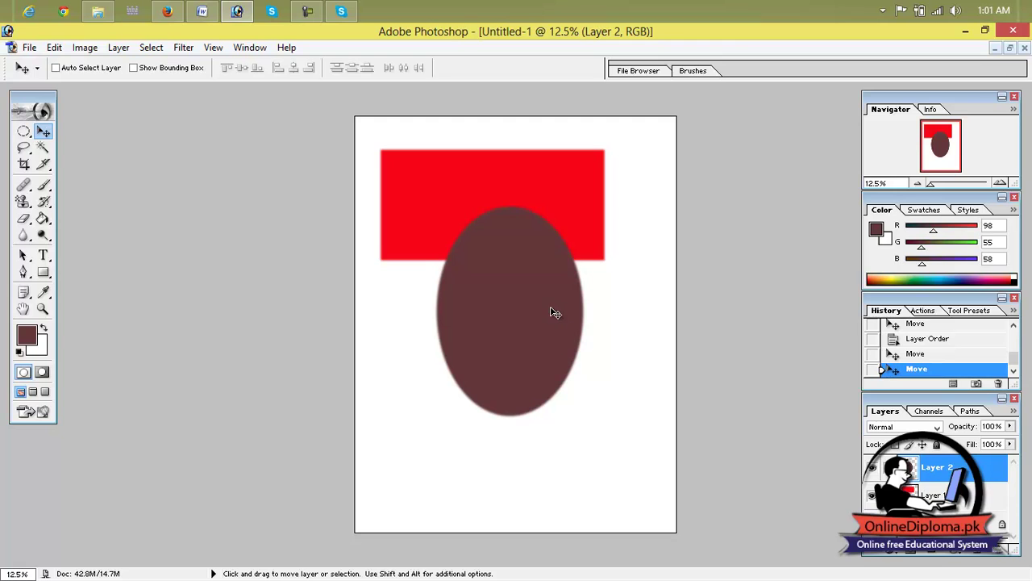
pyautogui.moveTo(554, 313); pyautogui.dragTo(546, 314)
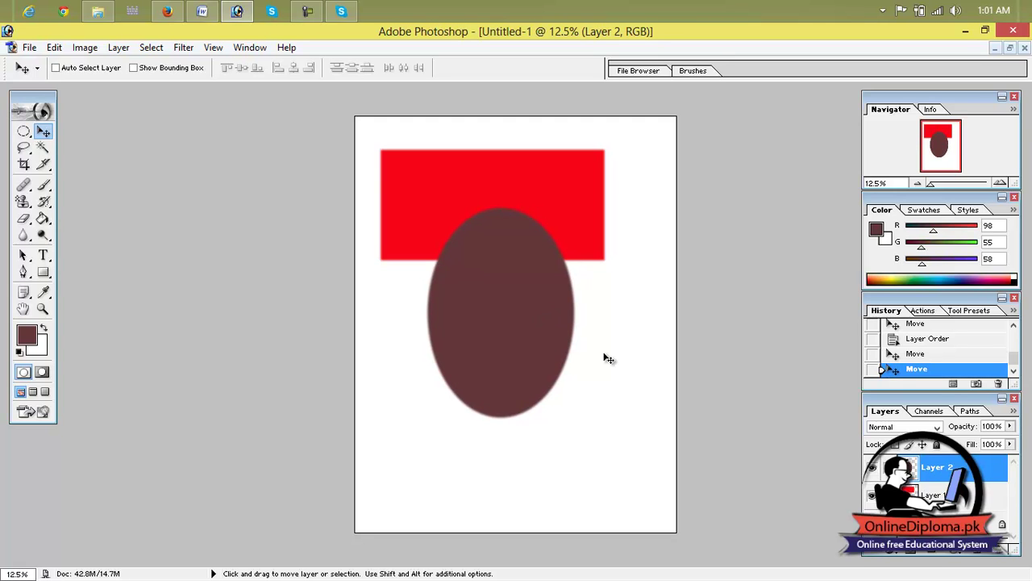
pyautogui.moveTo(569, 249); pyautogui.dragTo(575, 274)
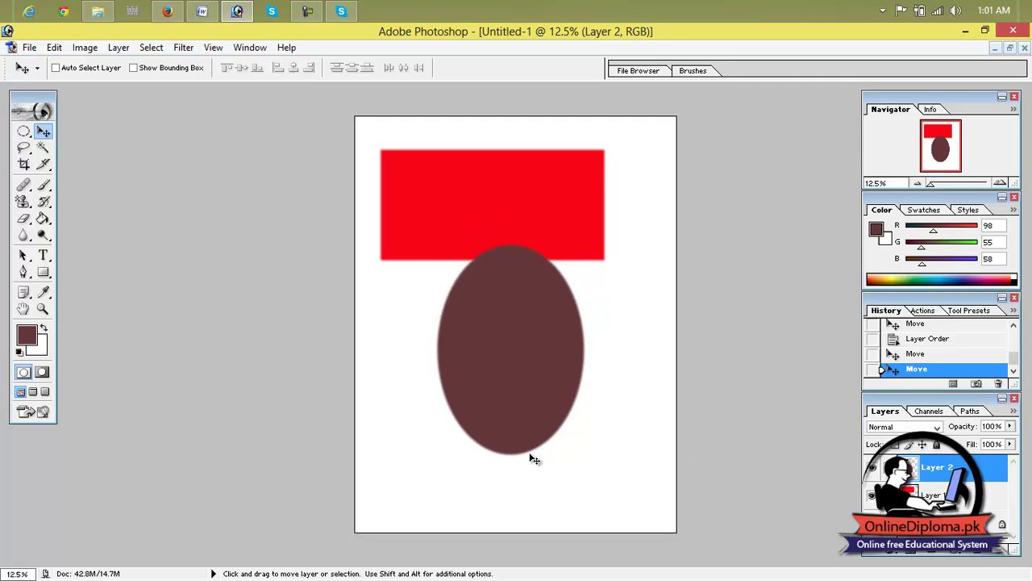
pyautogui.moveTo(525, 438); pyautogui.dragTo(518, 415)
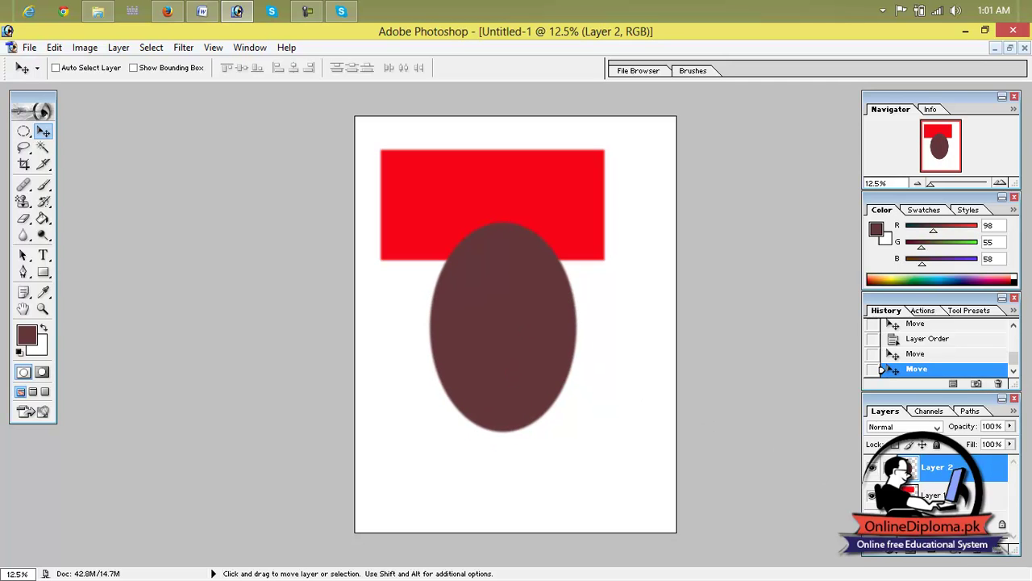
pyautogui.moveTo(466, 292); pyautogui.dragTo(489, 292)
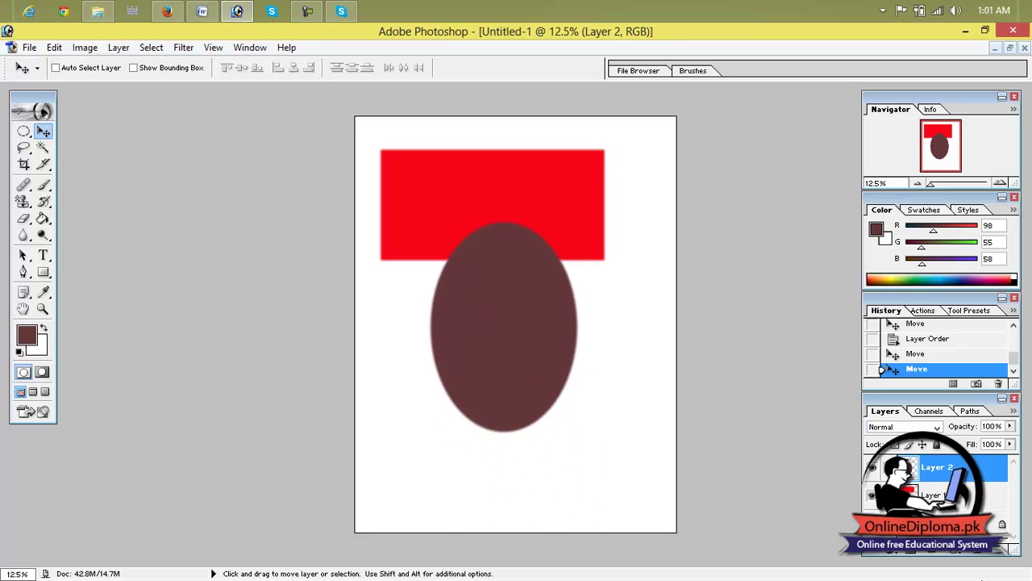
# Step: Delete Layer 2 with the brown ellipse
pyautogui.rightClick(935, 468)
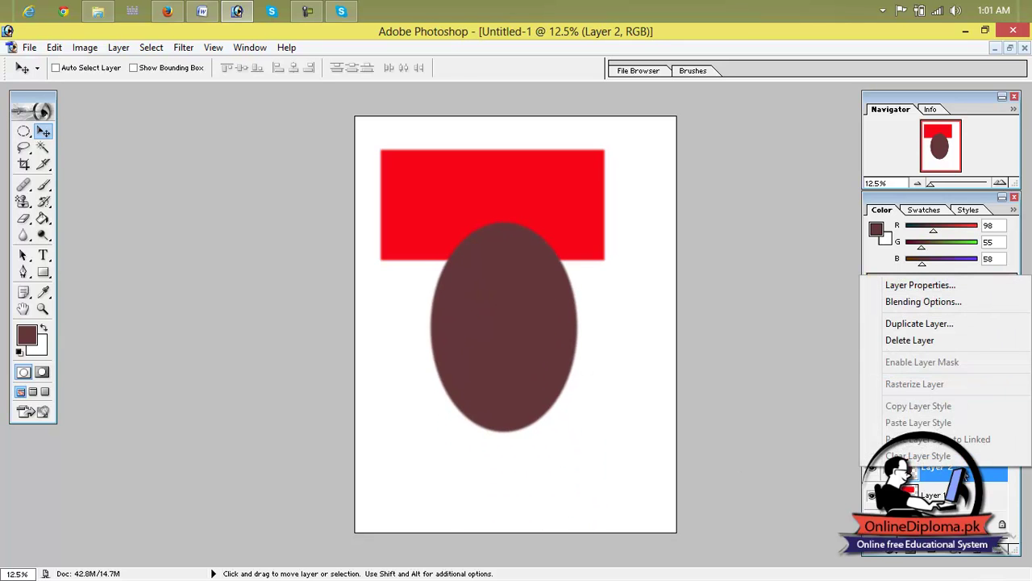
pyautogui.click(914, 340)
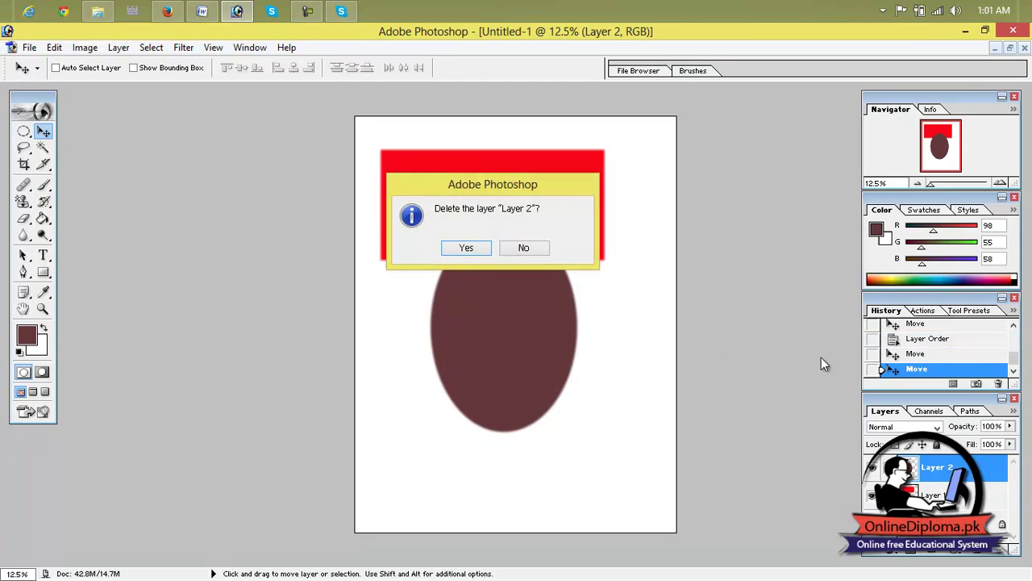
pyautogui.click(465, 249)
# Step: Revert the document through its history to the state where Layer 1 is newly created and empty
pyautogui.moveTo(525, 286); pyautogui.dragTo(545, 297)
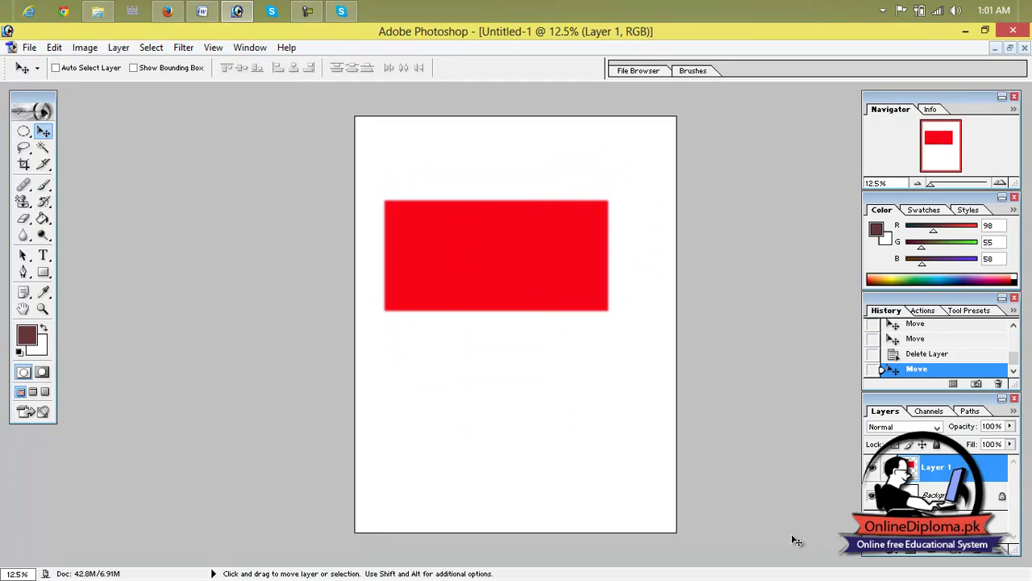
pyautogui.click(917, 352)
pyautogui.scroll(5, 917, 352)
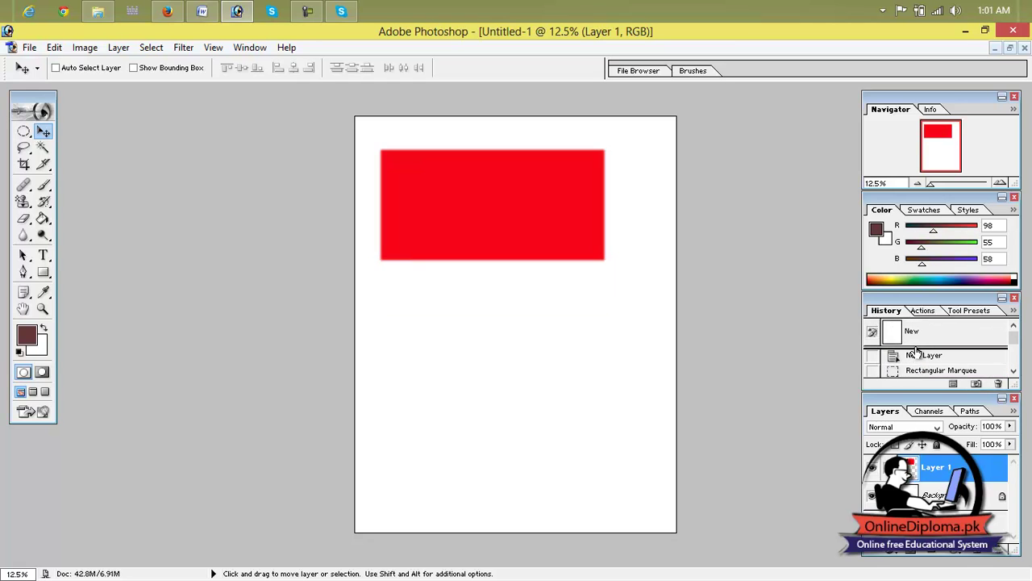
pyautogui.click(916, 335)
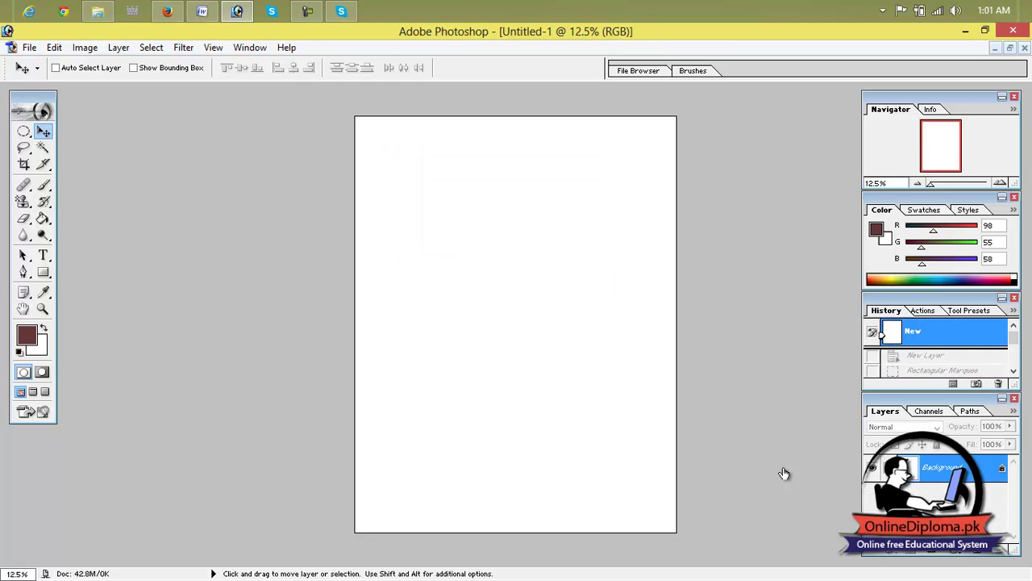
pyautogui.click(932, 357)
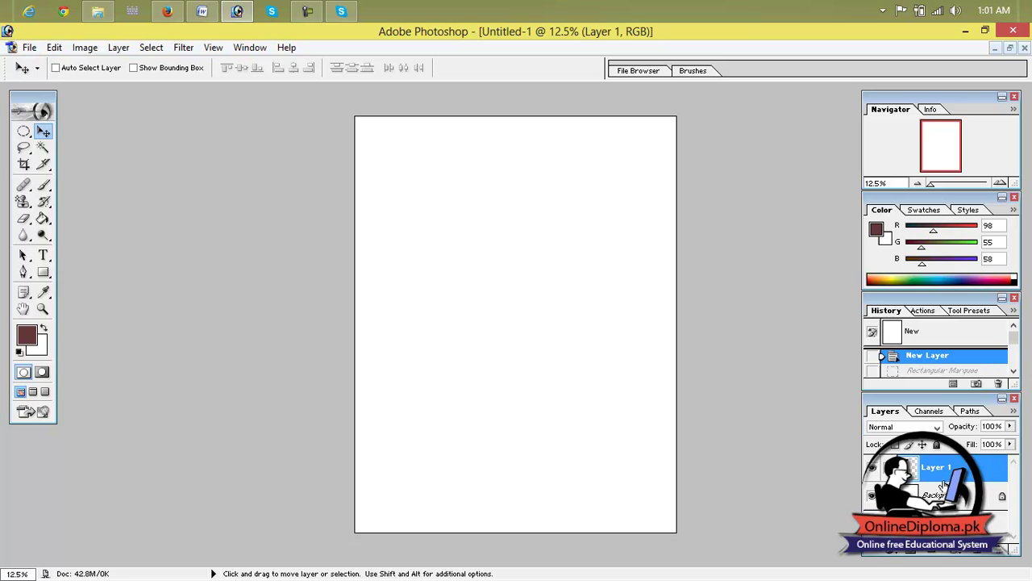
# Step: Draw a rectangular marquee selection in the upper middle of the page on Layer 1
pyautogui.click(29, 136)
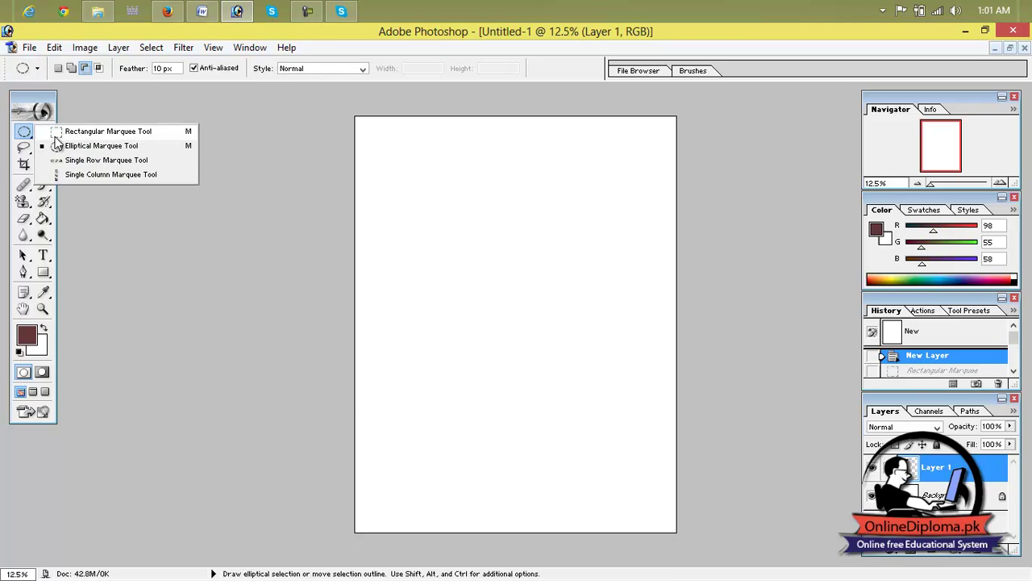
pyautogui.click(62, 133)
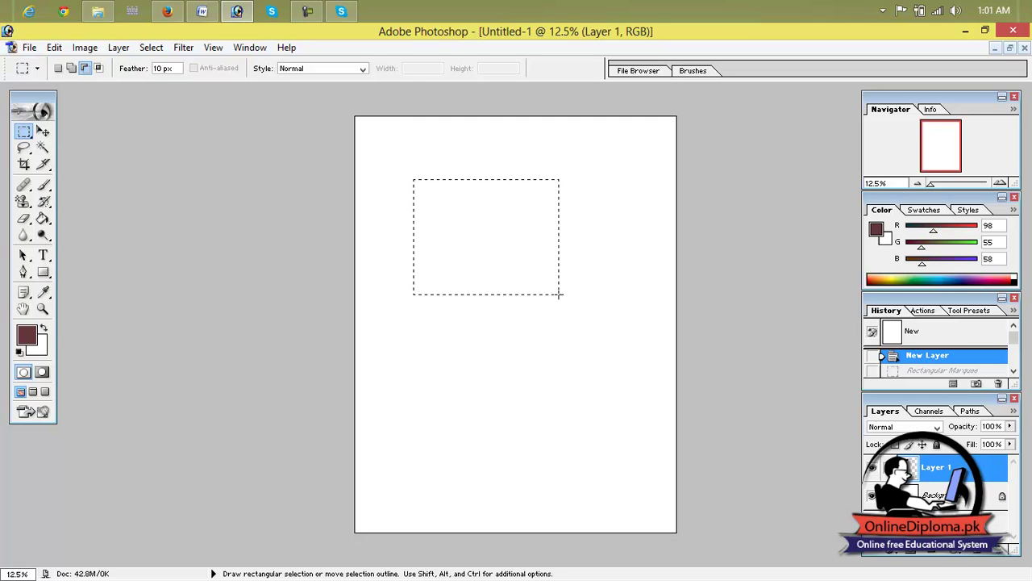
pyautogui.moveTo(560, 294); pyautogui.dragTo(567, 303)
# Step: Examine the Rectangular Marquee tool's presets and the available preset options
pyautogui.click(37, 69)
pyautogui.click(36, 71)
pyautogui.click(36, 71)
pyautogui.click(36, 71)
pyautogui.click(36, 69)
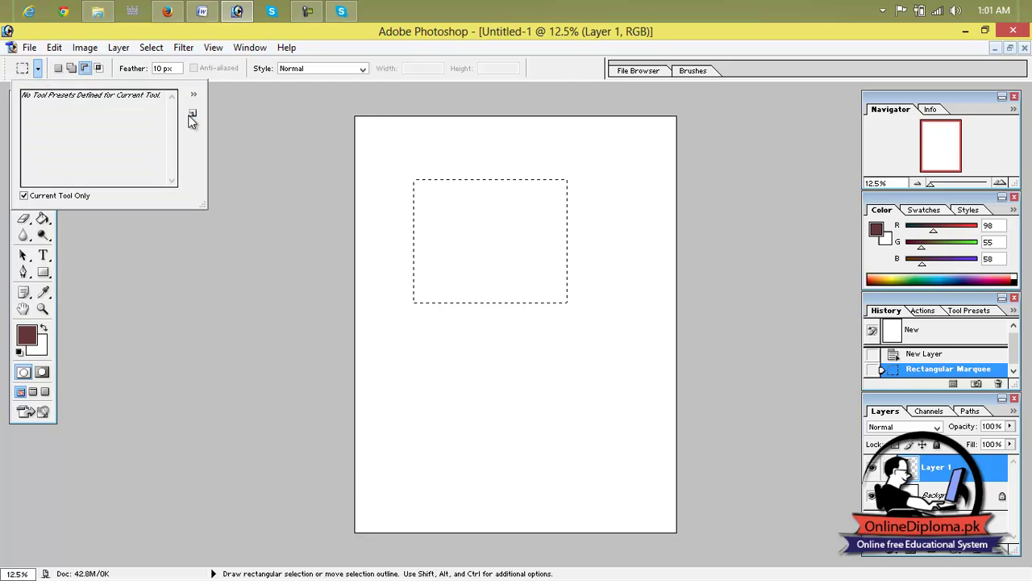
pyautogui.click(193, 95)
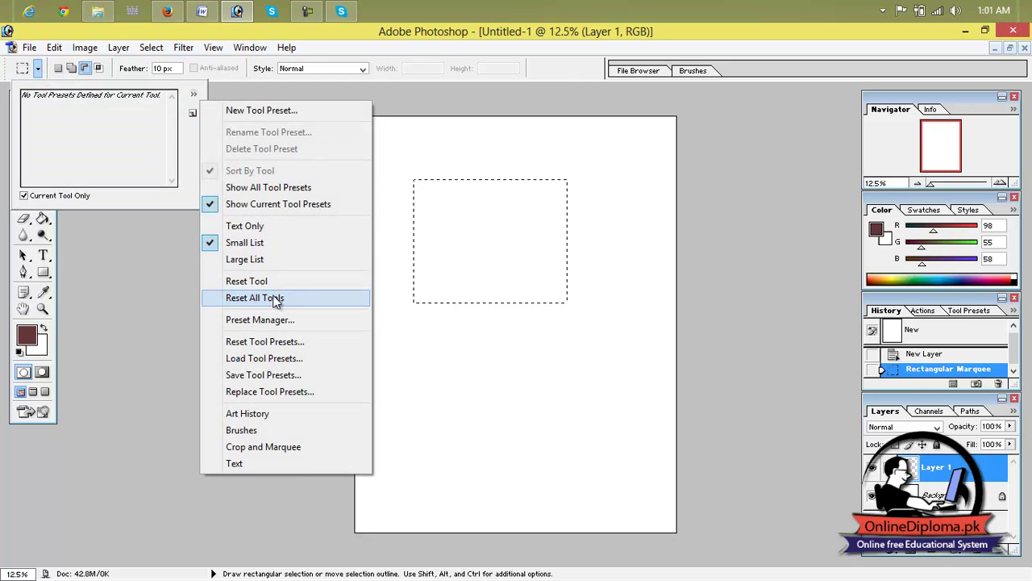
pyautogui.click(177, 268)
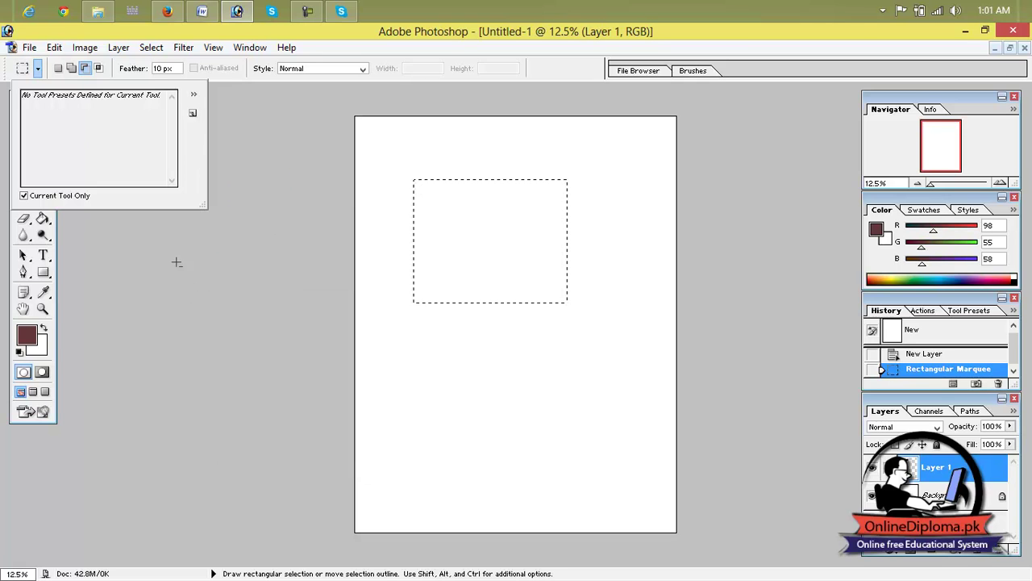
# Step: In New Selection mode, move the rectangular selection lower on the page and replace it with a larger one in the upper half
pyautogui.click(59, 69)
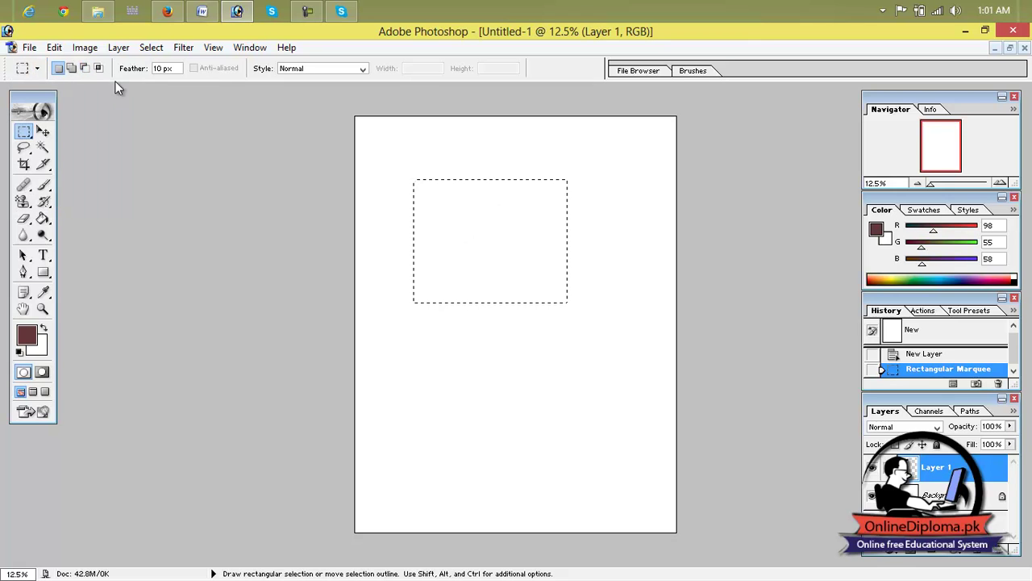
pyautogui.moveTo(583, 337); pyautogui.dragTo(584, 338)
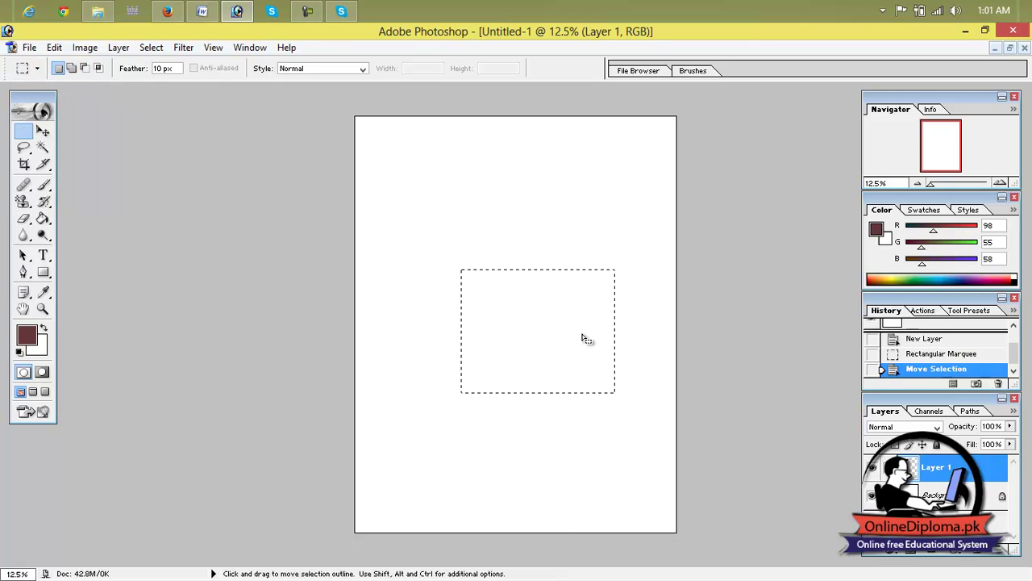
pyautogui.moveTo(416, 159); pyautogui.dragTo(454, 187)
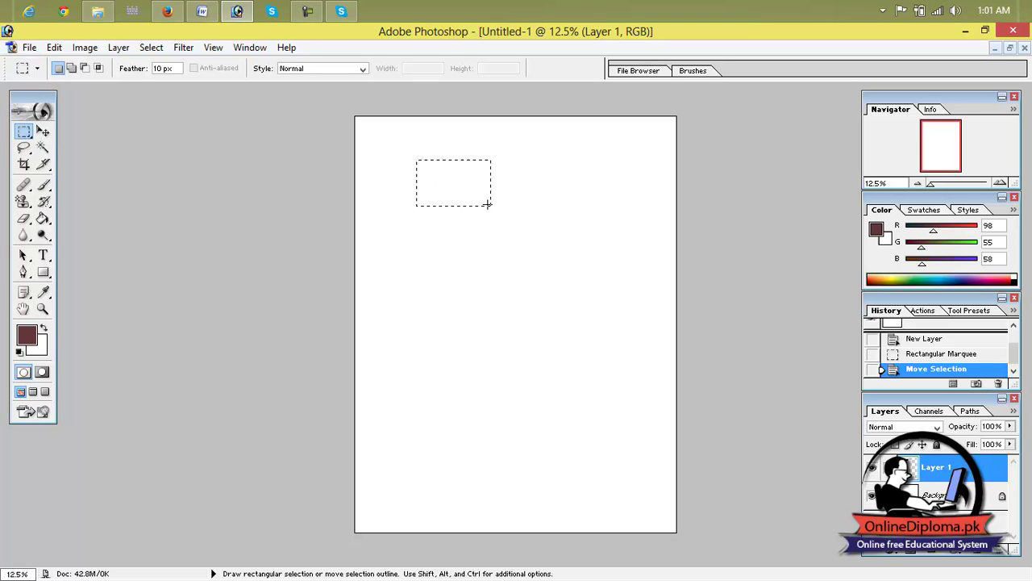
pyautogui.moveTo(588, 300); pyautogui.dragTo(599, 311)
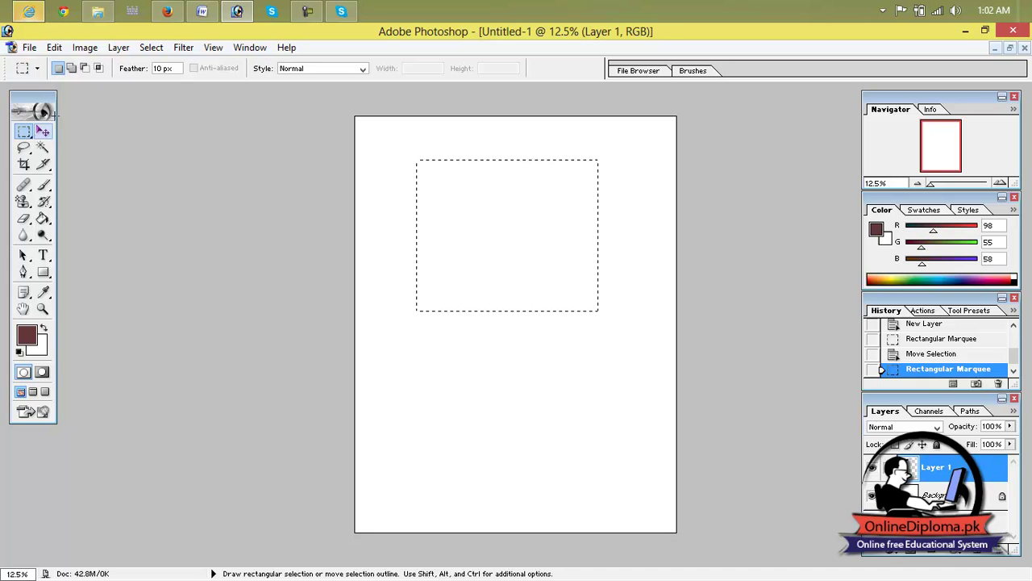
# Step: Move the selection outline around, replace it with a small wide rectangle near the page's top, and shift that to the page's left edge
pyautogui.moveTo(434, 189); pyautogui.dragTo(390, 196)
pyautogui.moveTo(444, 223); pyautogui.dragTo(444, 260)
pyautogui.moveTo(413, 151); pyautogui.dragTo(535, 199)
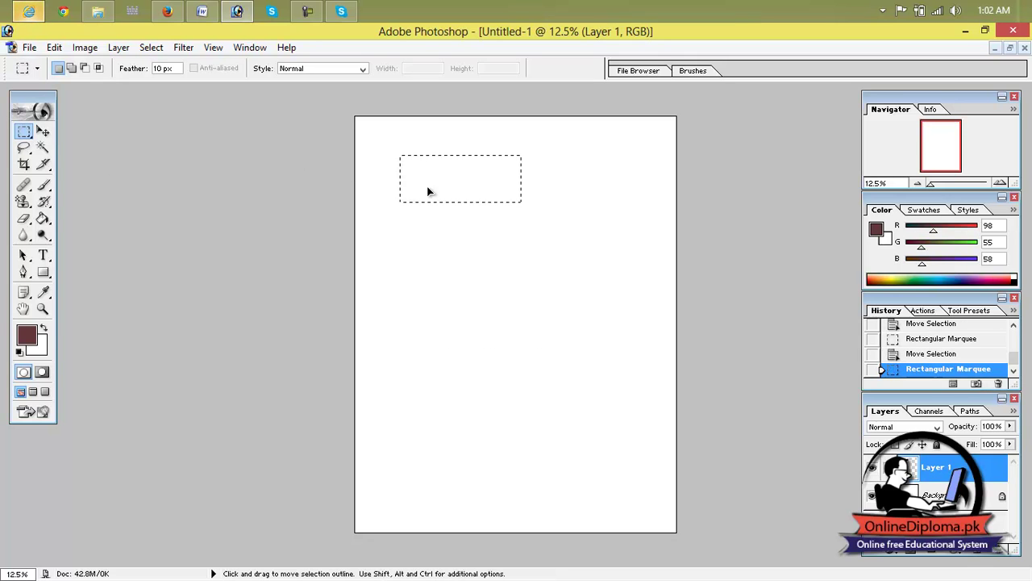
pyautogui.moveTo(403, 193); pyautogui.dragTo(400, 194)
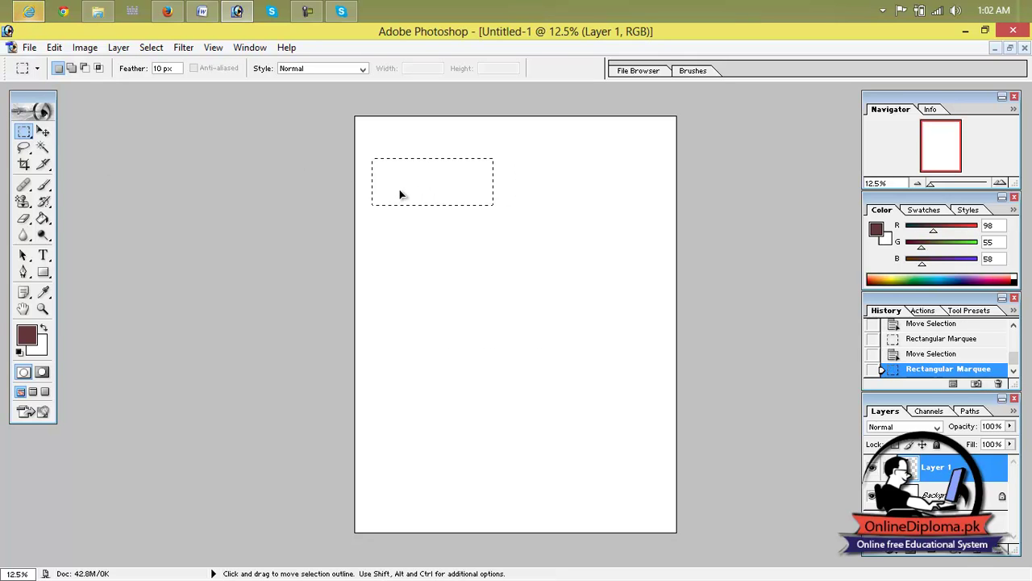
# Step: In Add to Selection mode, extend the selection with overlapping rectangles into a zigzag staircase running down to the page's lower right
pyautogui.click(70, 69)
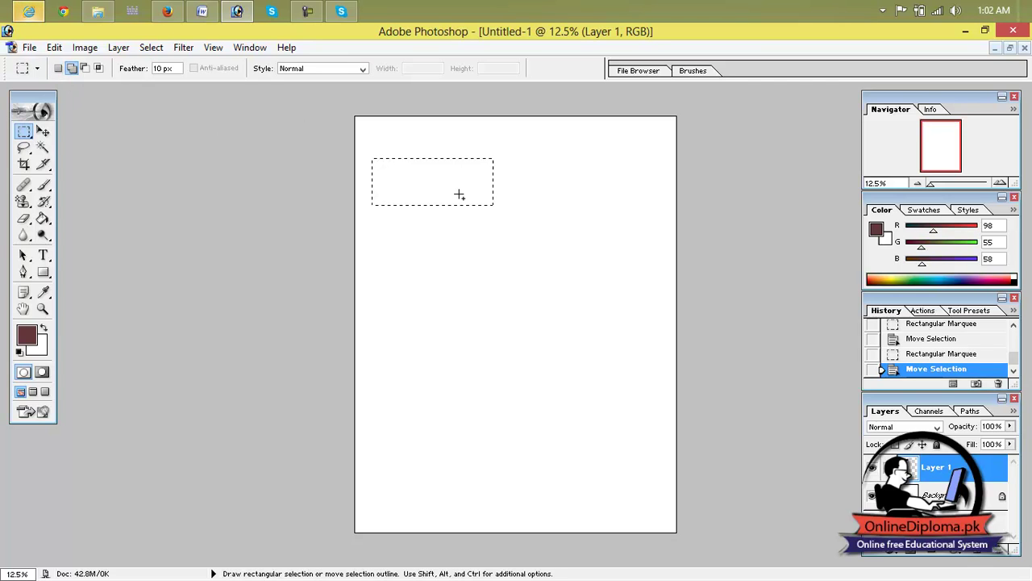
pyautogui.moveTo(564, 252); pyautogui.dragTo(631, 307)
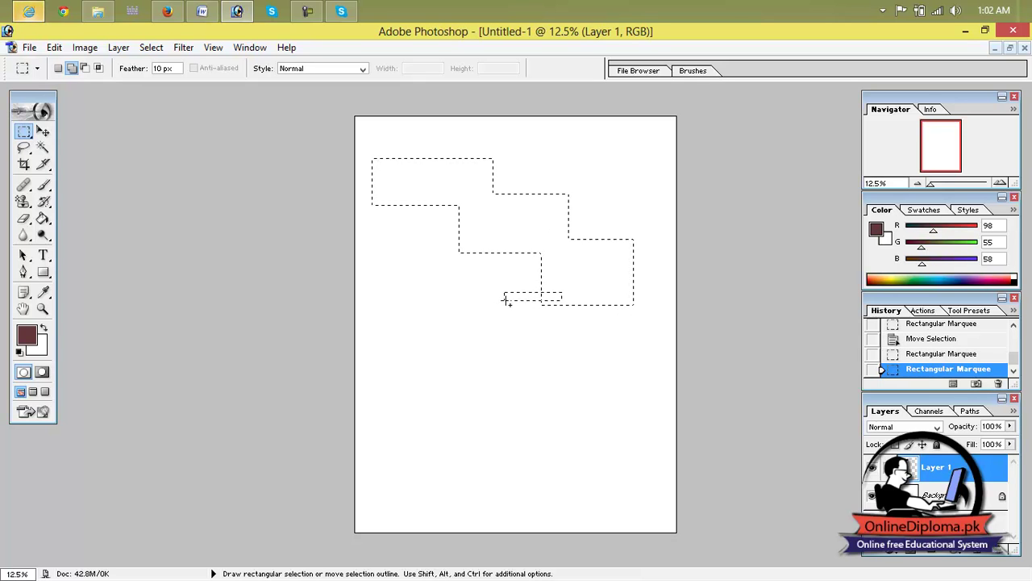
pyautogui.moveTo(470, 355); pyautogui.dragTo(454, 345)
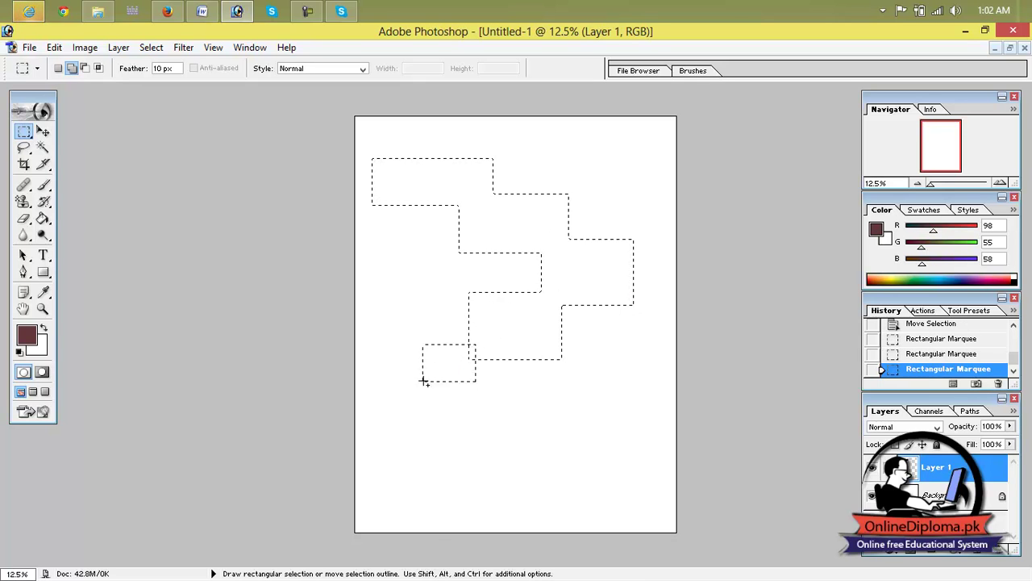
pyautogui.moveTo(393, 417); pyautogui.dragTo(392, 417)
pyautogui.moveTo(457, 399); pyautogui.dragTo(508, 434)
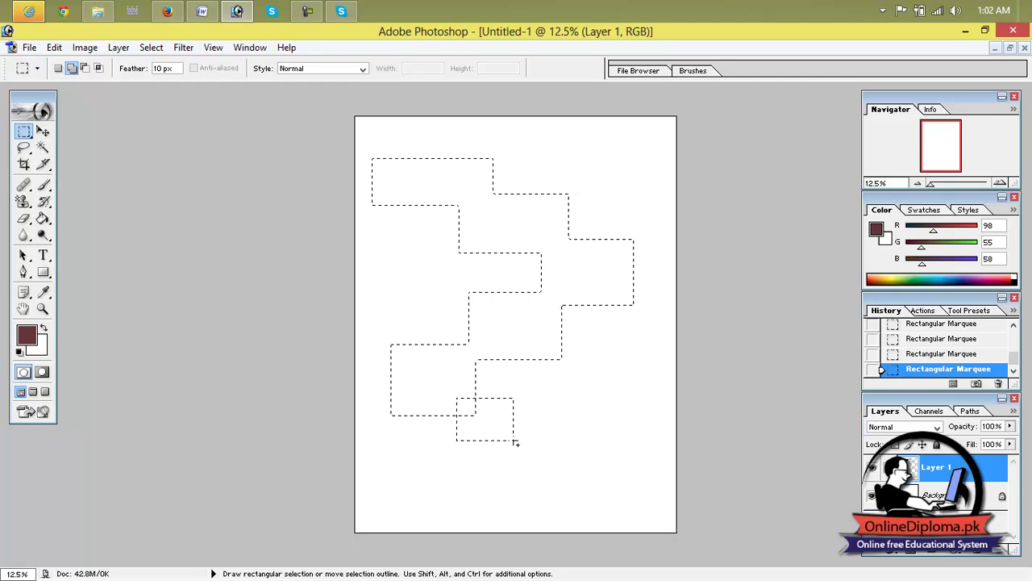
pyautogui.moveTo(554, 482); pyautogui.dragTo(633, 521)
# Step: In Subtract from Selection mode, cut rectangular pieces off the zigzag selection's right edge and remove its upper left blocks
pyautogui.click(84, 71)
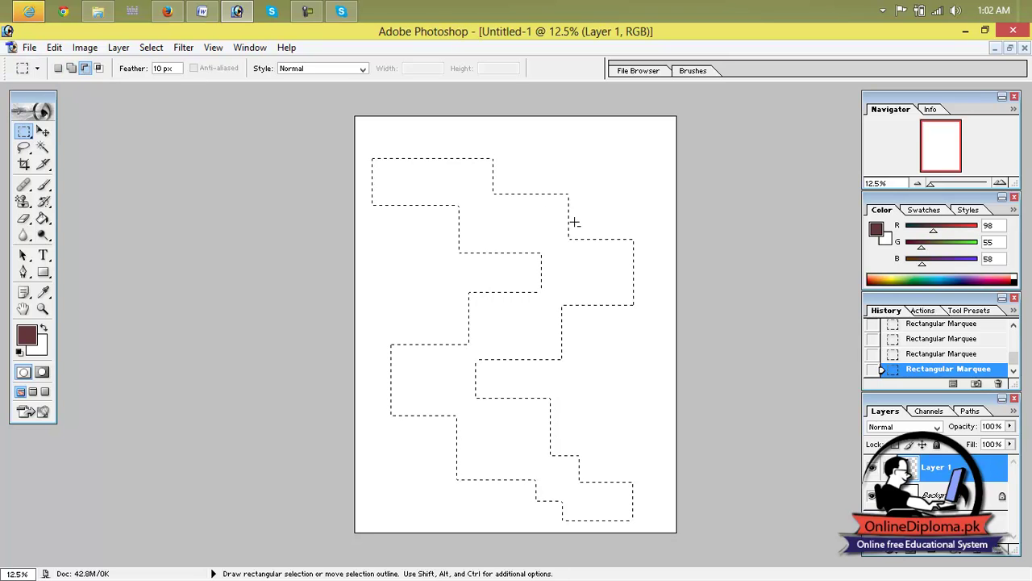
pyautogui.moveTo(646, 264); pyautogui.dragTo(645, 269)
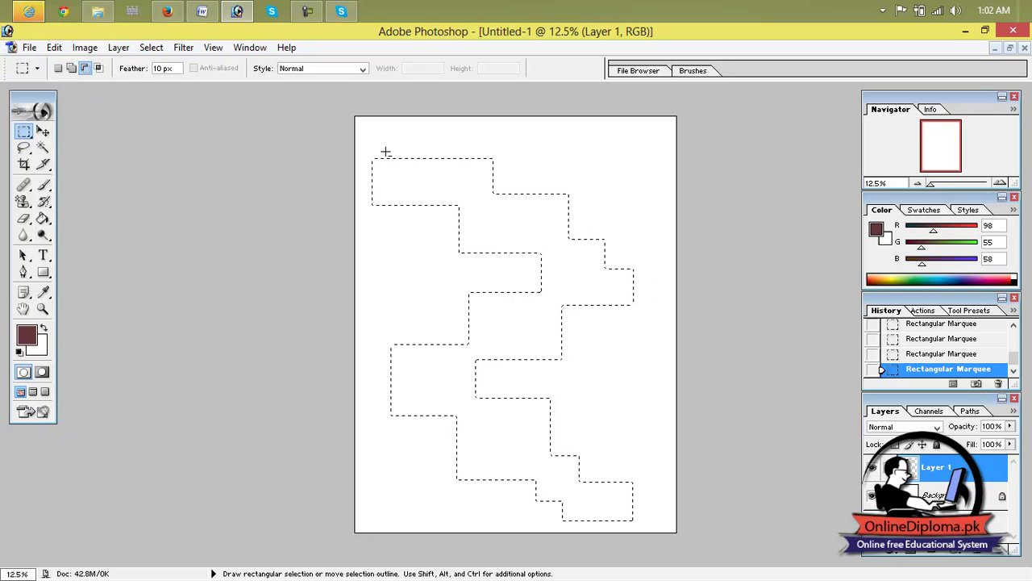
pyautogui.moveTo(401, 133); pyautogui.dragTo(358, 191)
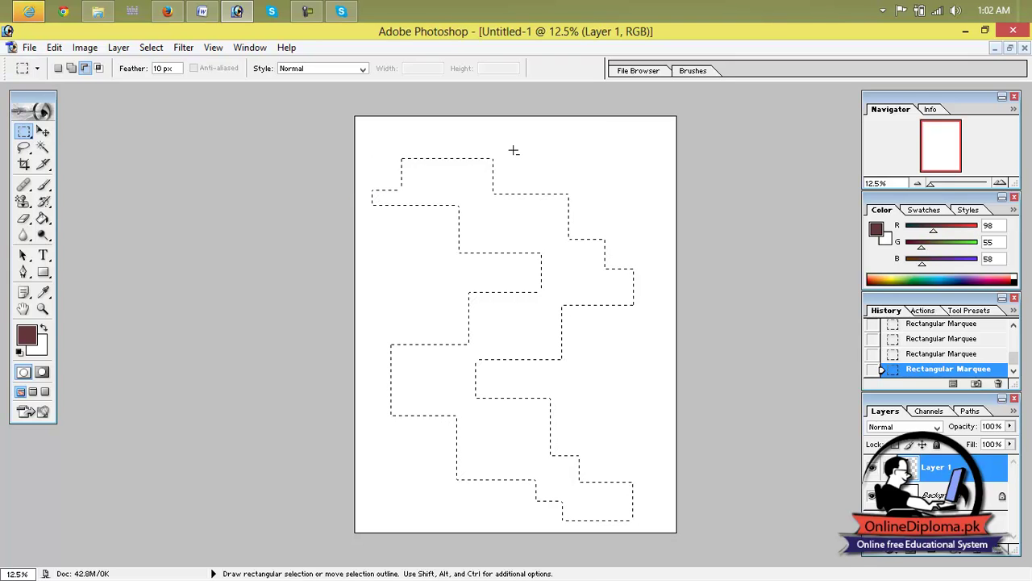
pyautogui.moveTo(484, 206); pyautogui.dragTo(404, 323)
pyautogui.moveTo(442, 150); pyautogui.dragTo(361, 243)
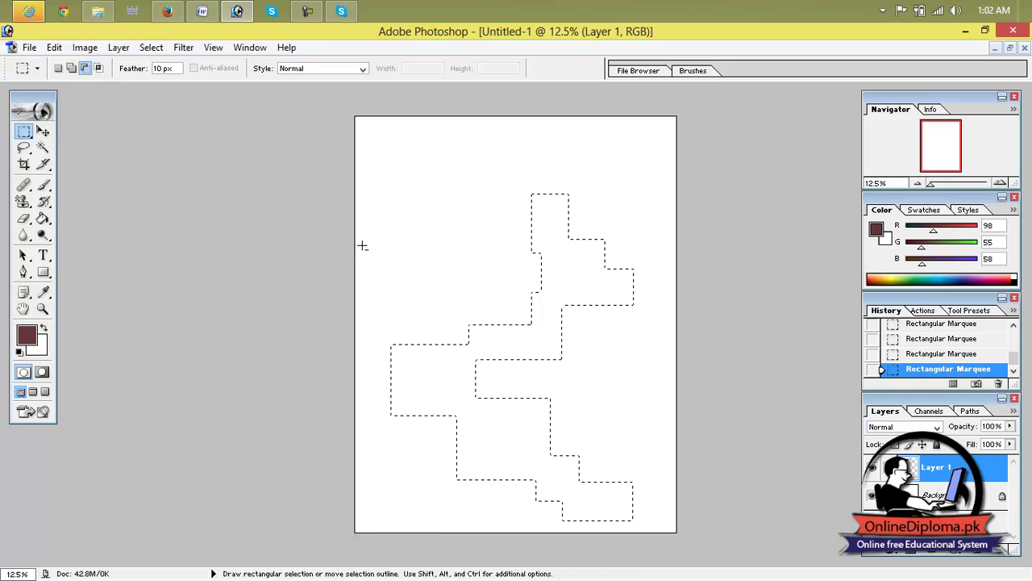
# Step: Subtract further large rectangles from the zigzag until the whole selection is removed
pyautogui.moveTo(625, 168); pyautogui.dragTo(463, 359)
pyautogui.moveTo(566, 237); pyautogui.dragTo(657, 337)
pyautogui.moveTo(501, 311); pyautogui.dragTo(439, 371)
pyautogui.moveTo(686, 251); pyautogui.dragTo(364, 530)
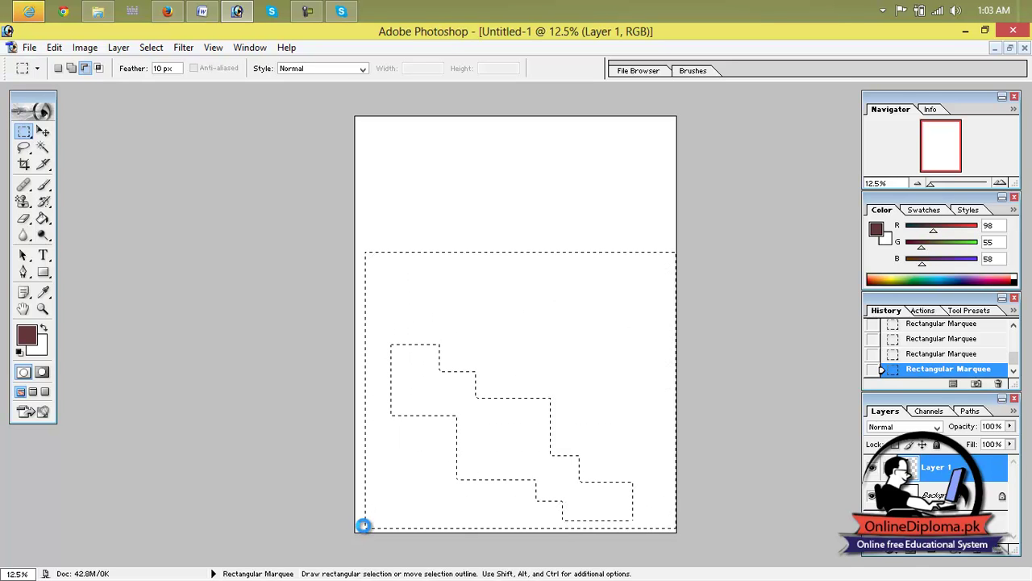
pyautogui.click(512, 249)
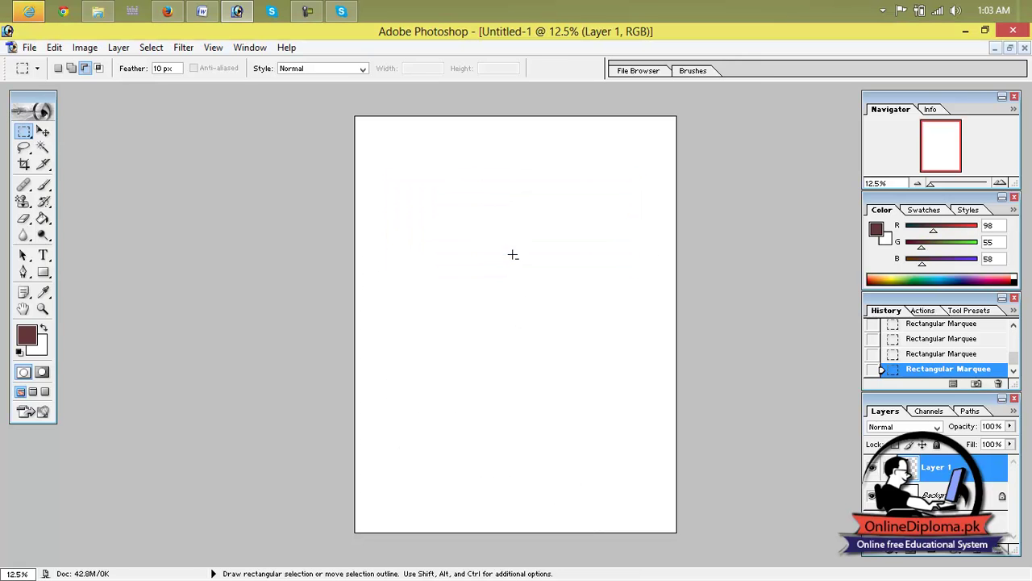
# Step: Try to draw a rectangular marquee near the page's upper left while still in Subtract from Selection mode
pyautogui.click(23, 130)
pyautogui.click(61, 131)
pyautogui.moveTo(373, 161); pyautogui.dragTo(457, 202)
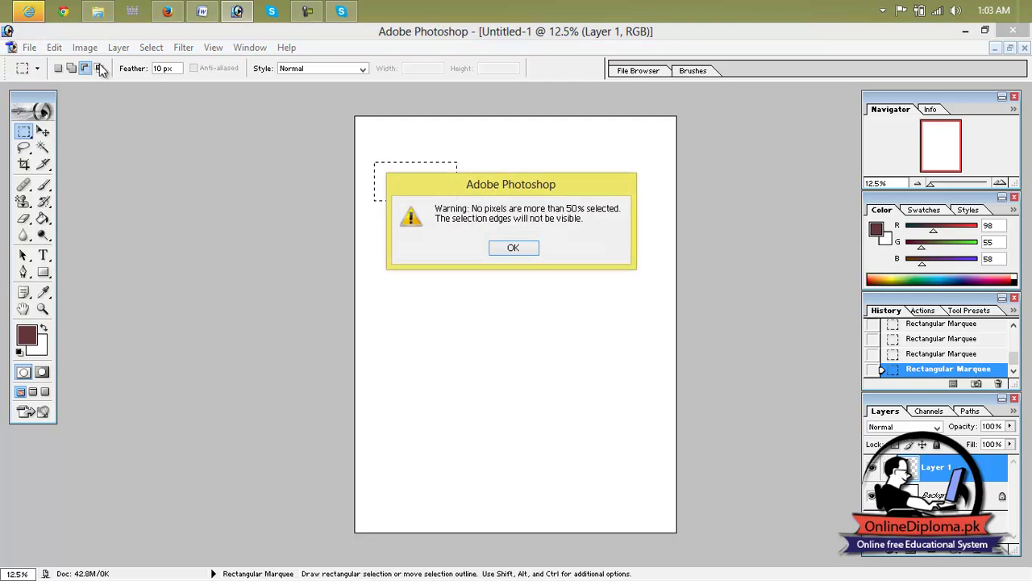
pyautogui.click(512, 247)
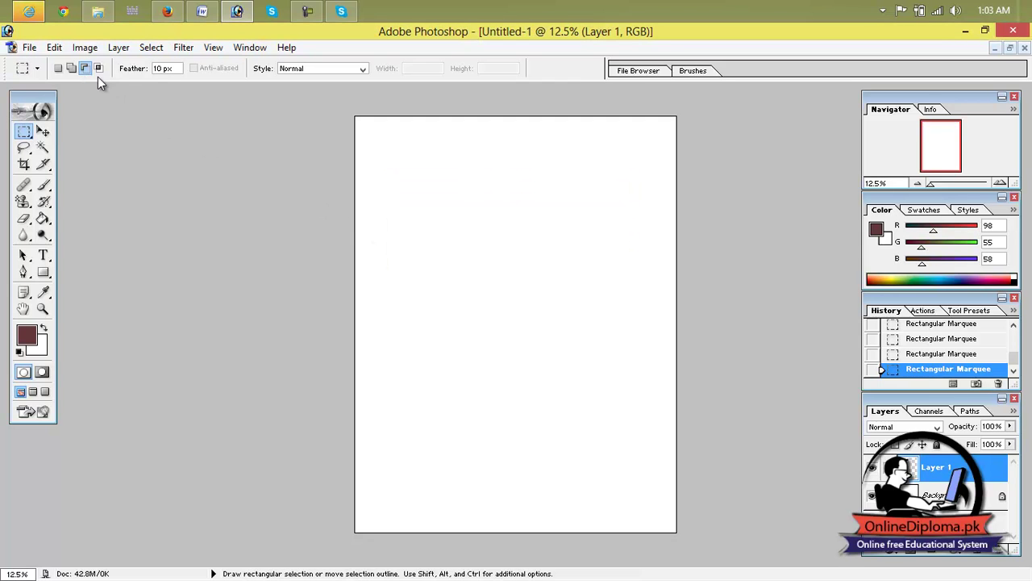
# Step: Build an arrow-like staircase selection from overlapping rectangles in Add to Selection mode and fill it with the brown foreground color
pyautogui.click(71, 69)
pyautogui.moveTo(451, 196)
pyautogui.mouseDown()
pyautogui.moveTo(505, 231)
pyautogui.moveTo(491, 212)
pyautogui.moveTo(556, 274)
pyautogui.mouseUp()
pyautogui.moveTo(521, 255)
pyautogui.mouseDown()
pyautogui.moveTo(646, 360)
pyautogui.moveTo(531, 391)
pyautogui.moveTo(488, 435)
pyautogui.moveTo(438, 447)
pyautogui.moveTo(425, 466)
pyautogui.mouseUp()
pyautogui.hotkey('alt', 'BackSpace')
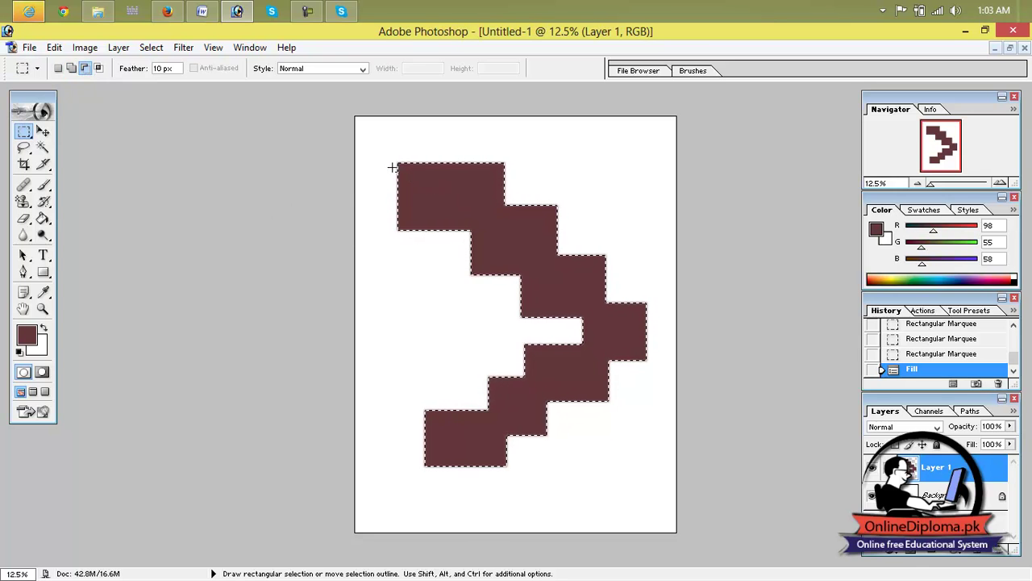
# Step: Subtract both upper corners of the filled shape's top block from the selection, and step back through the history to before the brown fill
pyautogui.moveTo(433, 196); pyautogui.dragTo(436, 199)
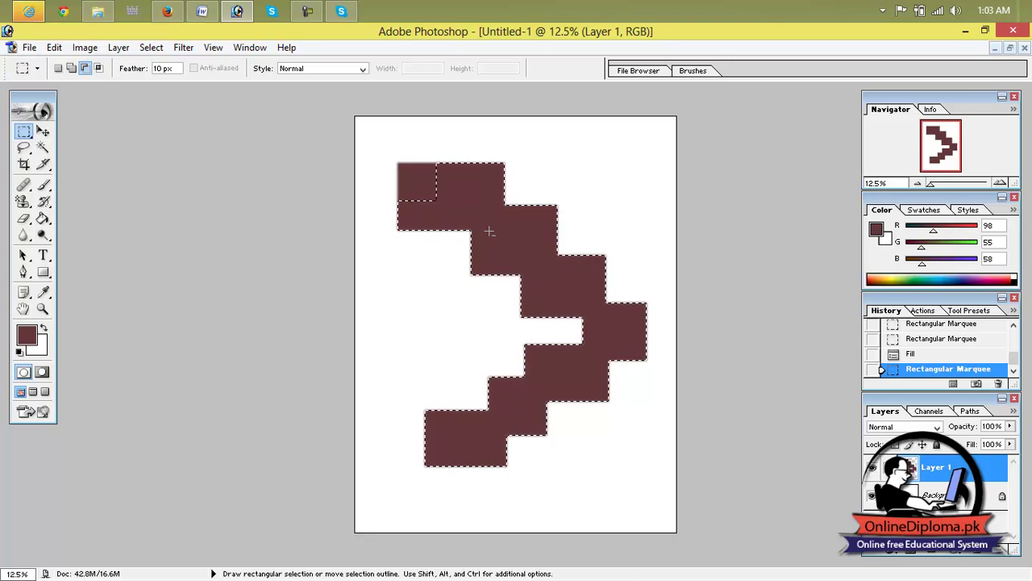
pyautogui.moveTo(468, 189); pyautogui.dragTo(464, 192)
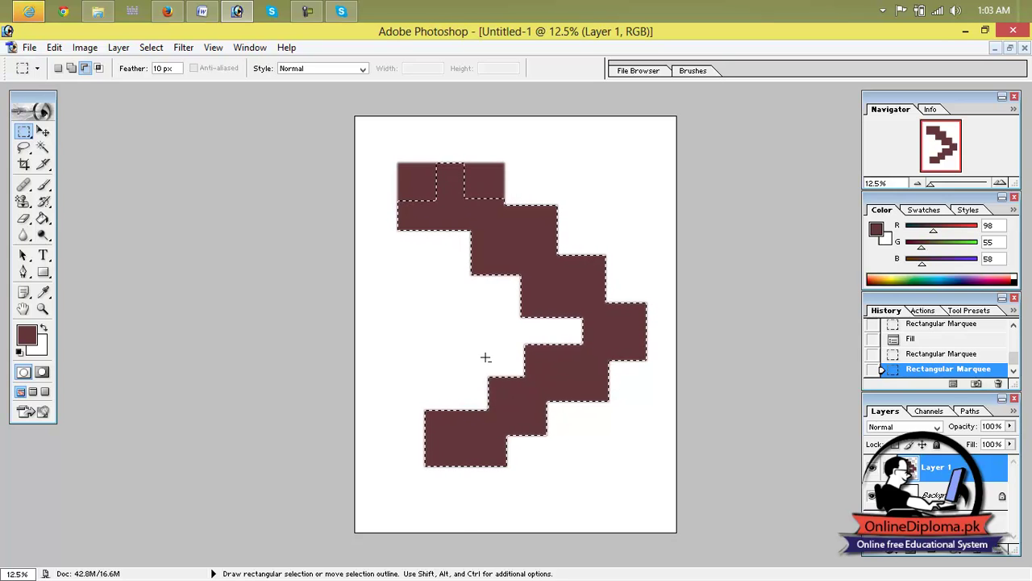
pyautogui.click(915, 354)
pyautogui.click(909, 340)
pyautogui.scroll(1, 910, 340)
pyautogui.click(921, 369)
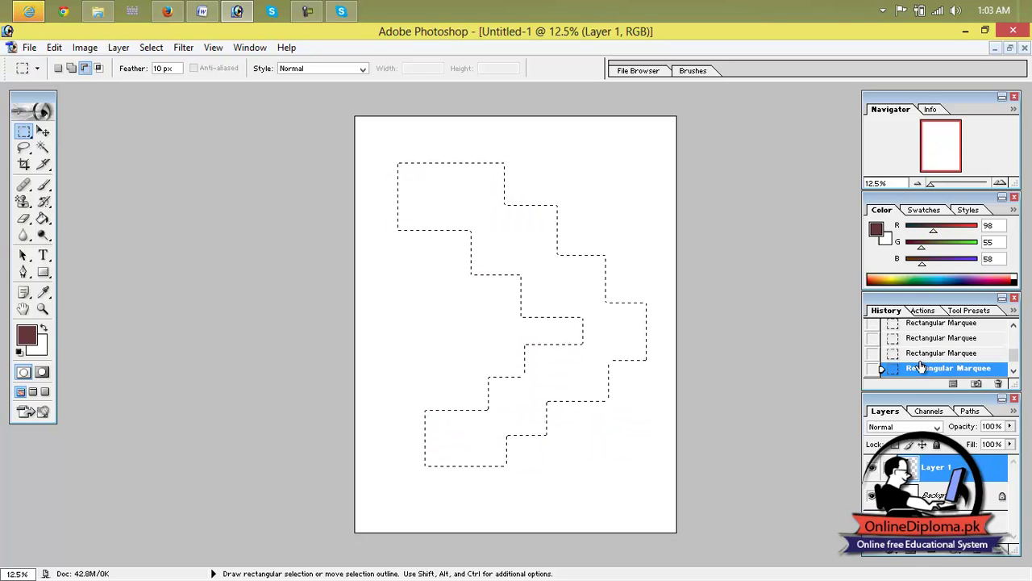
# Step: Subtract rectangles from the unfilled staircase selection until only its lower diagonal part is left
pyautogui.moveTo(363, 217); pyautogui.dragTo(364, 219)
pyautogui.moveTo(486, 220); pyautogui.dragTo(486, 221)
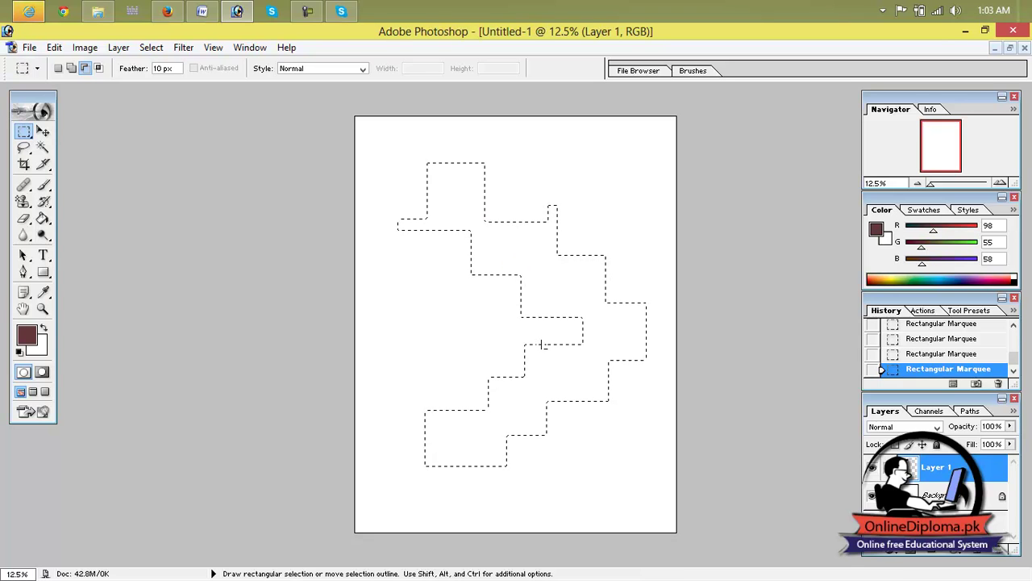
pyautogui.moveTo(596, 291); pyautogui.dragTo(596, 292)
pyautogui.moveTo(382, 142); pyautogui.dragTo(670, 322)
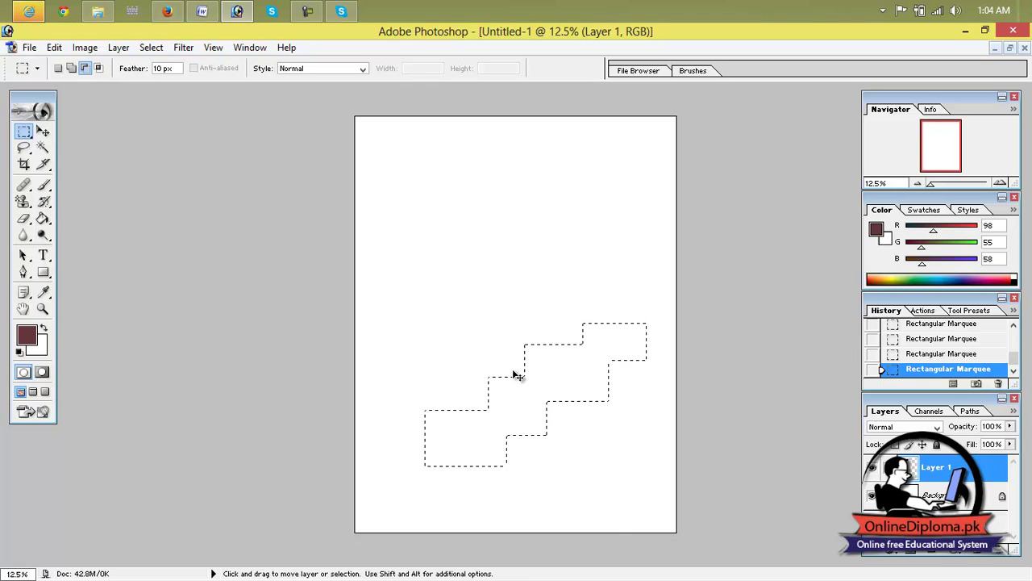
# Step: Fill the lower staircase selection with the brown foreground color and subtract a thin strip from its uppermost block
pyautogui.hotkey('alt', 'BackSpace')
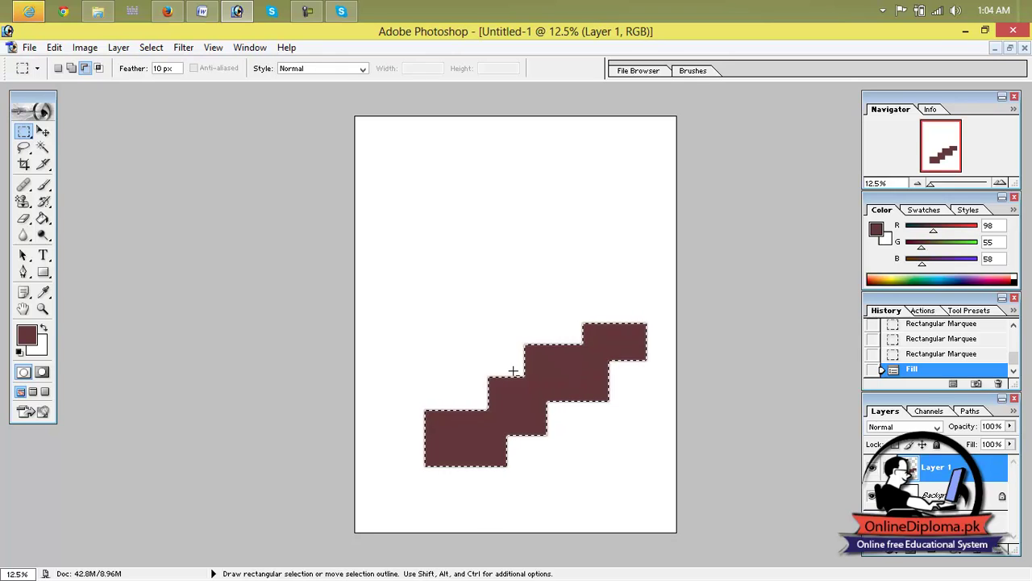
pyautogui.moveTo(601, 316); pyautogui.dragTo(618, 331)
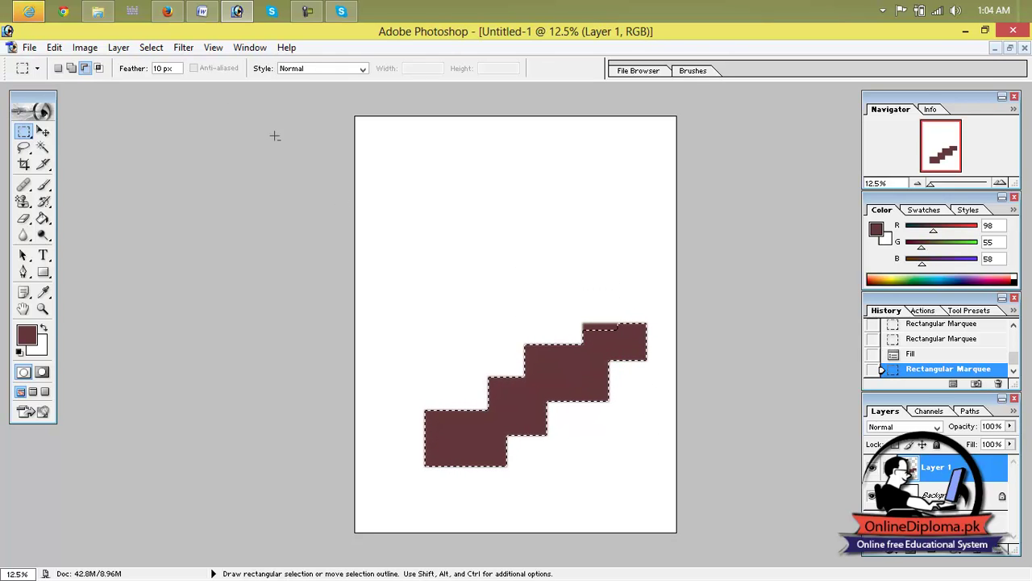
# Step: Add three overlapping rectangles stepping up to the page's upper left to the selection, and fill it with the brown foreground color
pyautogui.click(76, 69)
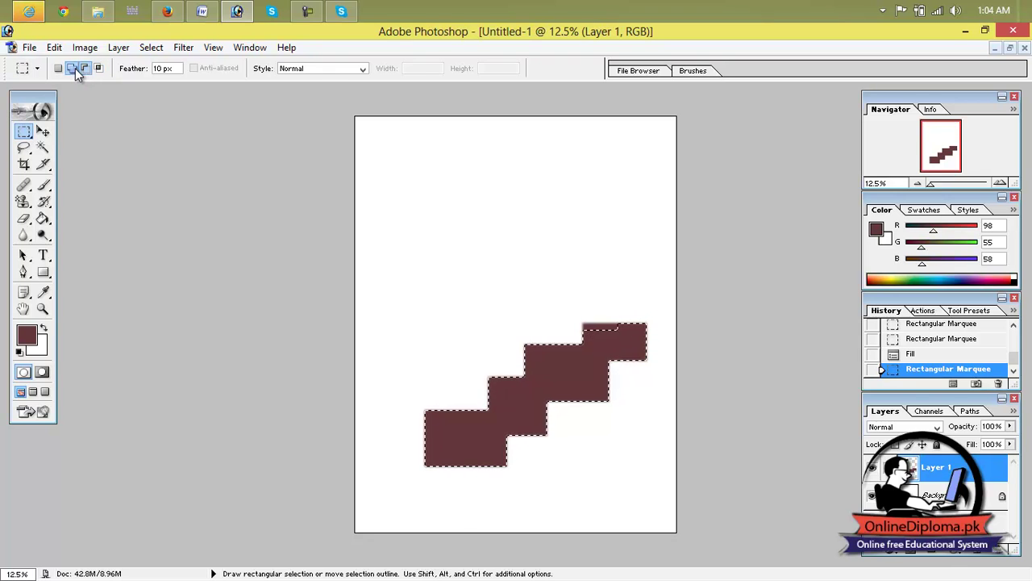
pyautogui.moveTo(508, 248); pyautogui.dragTo(614, 331)
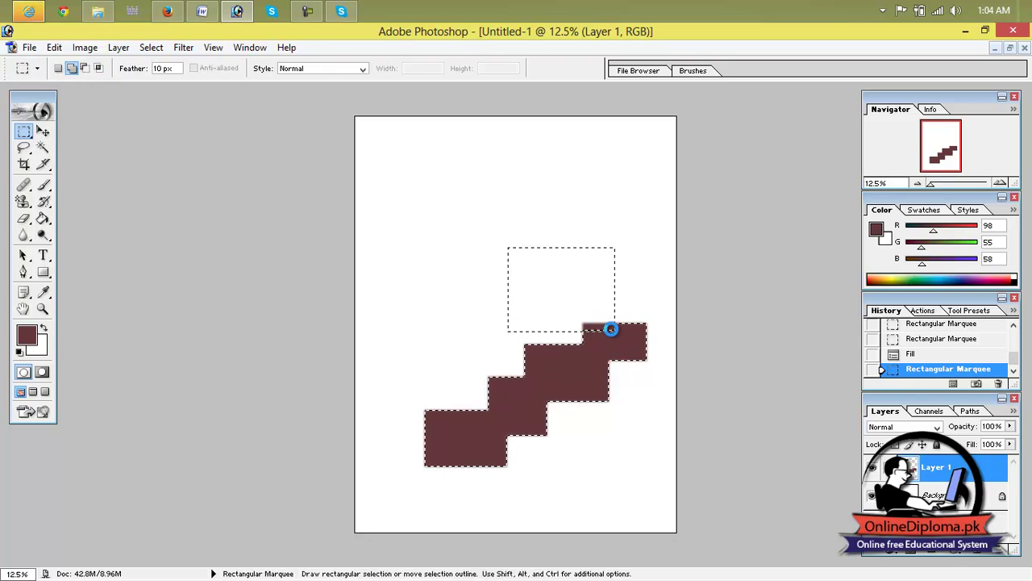
pyautogui.moveTo(458, 206); pyautogui.dragTo(550, 278)
pyautogui.moveTo(403, 158); pyautogui.dragTo(498, 229)
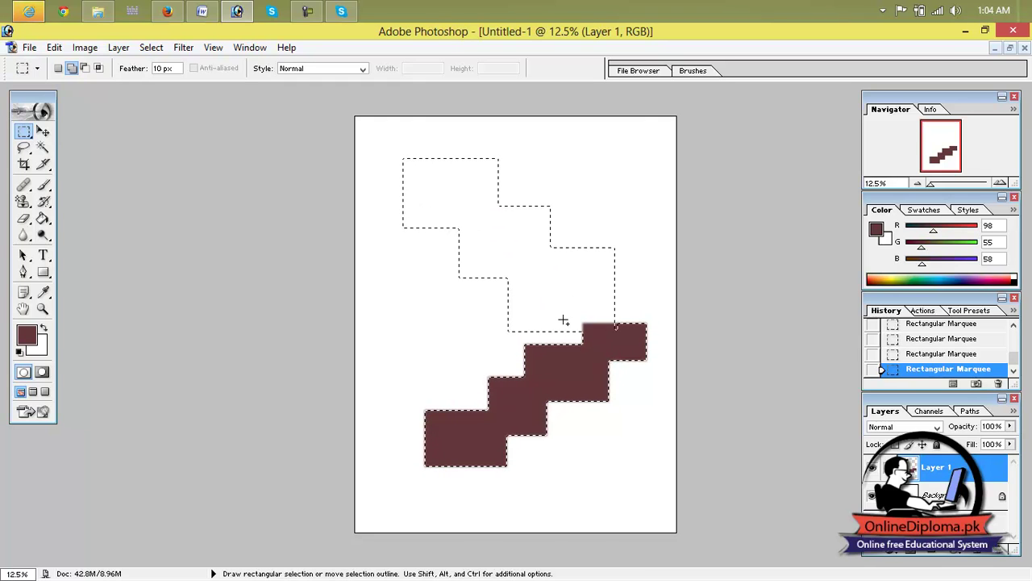
pyautogui.press('alt')
pyautogui.hotkey('alt', 'BackSpace')
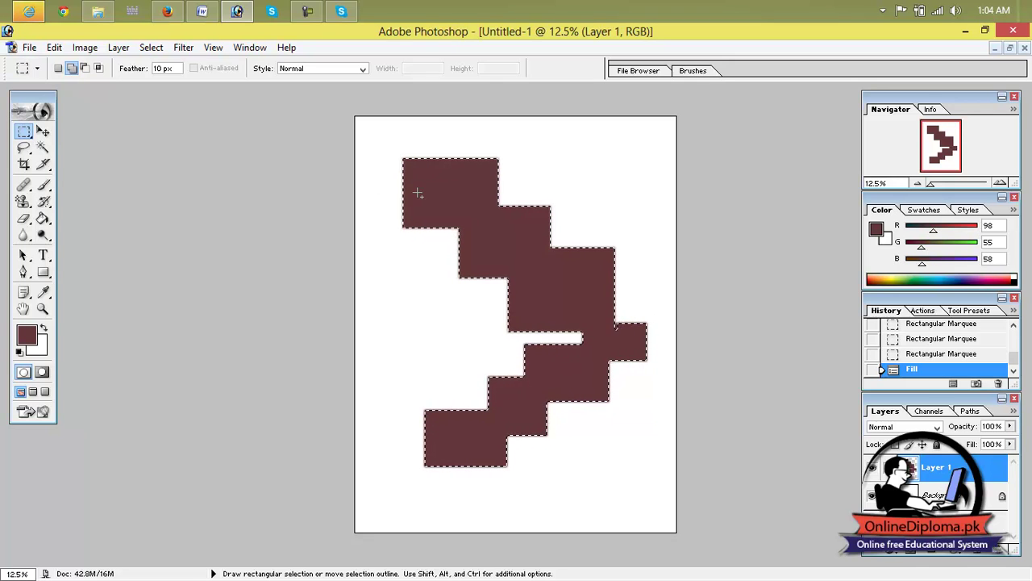
pyautogui.click(39, 349)
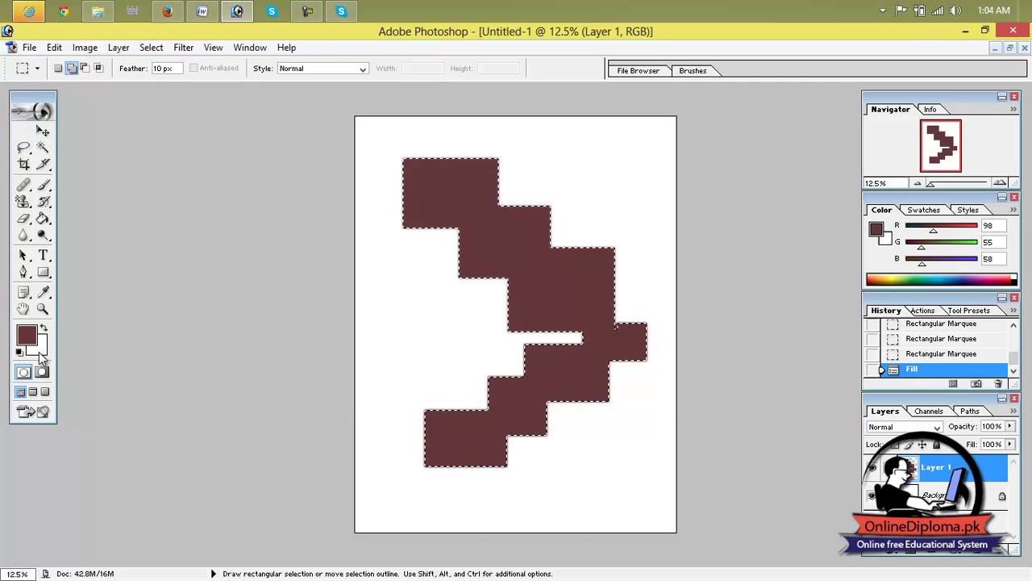
pyautogui.click(690, 153)
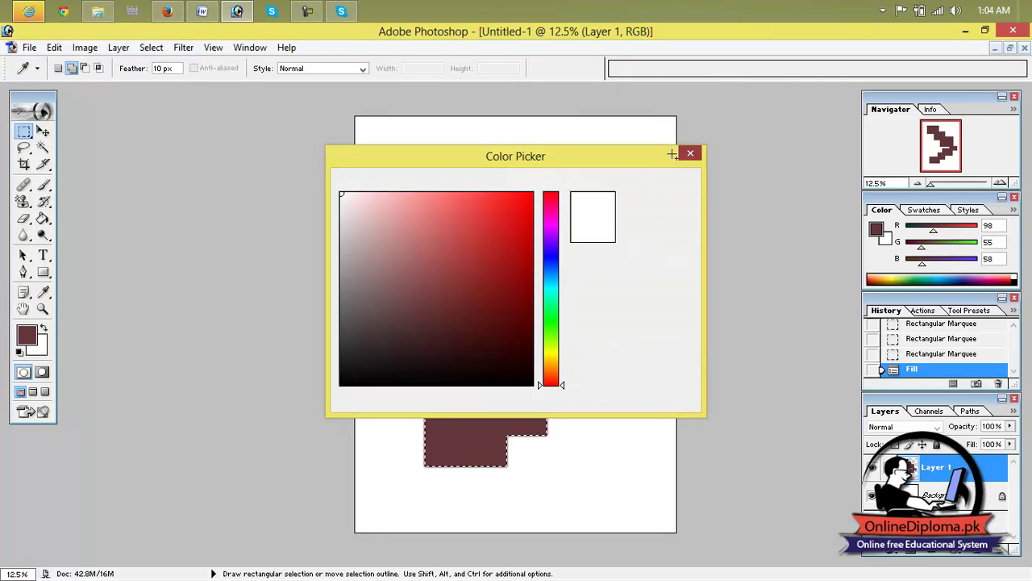
pyautogui.click(38, 347)
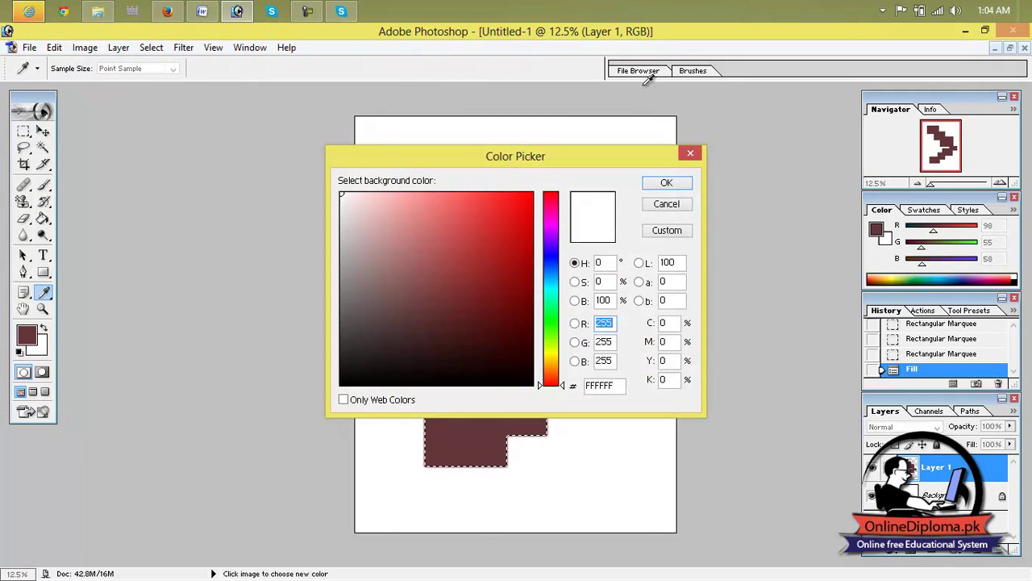
pyautogui.click(690, 155)
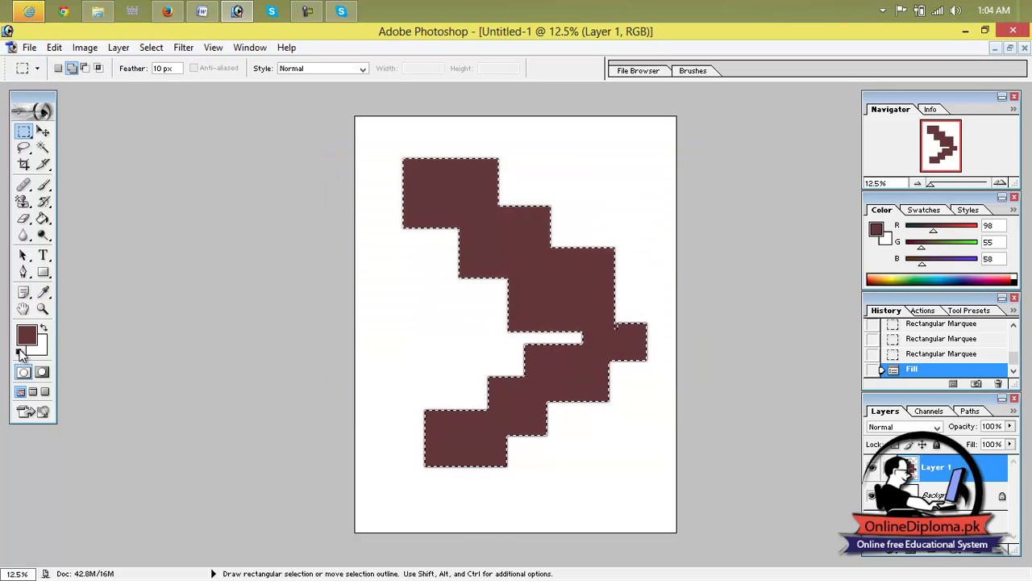
# Step: Reset the colors to their defaults and set the foreground color to bright red (R 248, G 17, B 17)
pyautogui.click(21, 352)
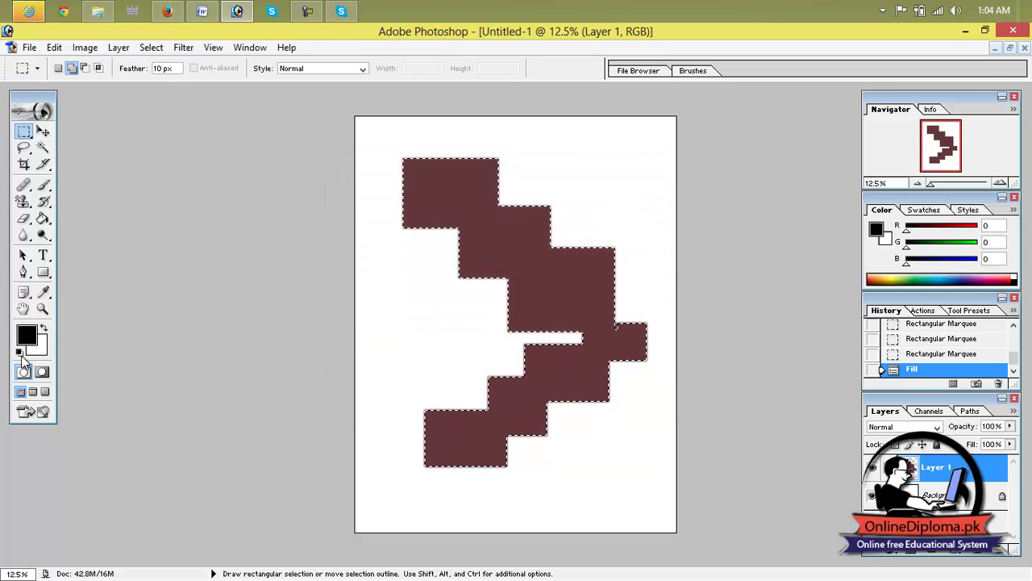
pyautogui.click(31, 338)
pyautogui.click(521, 198)
pyautogui.click(666, 183)
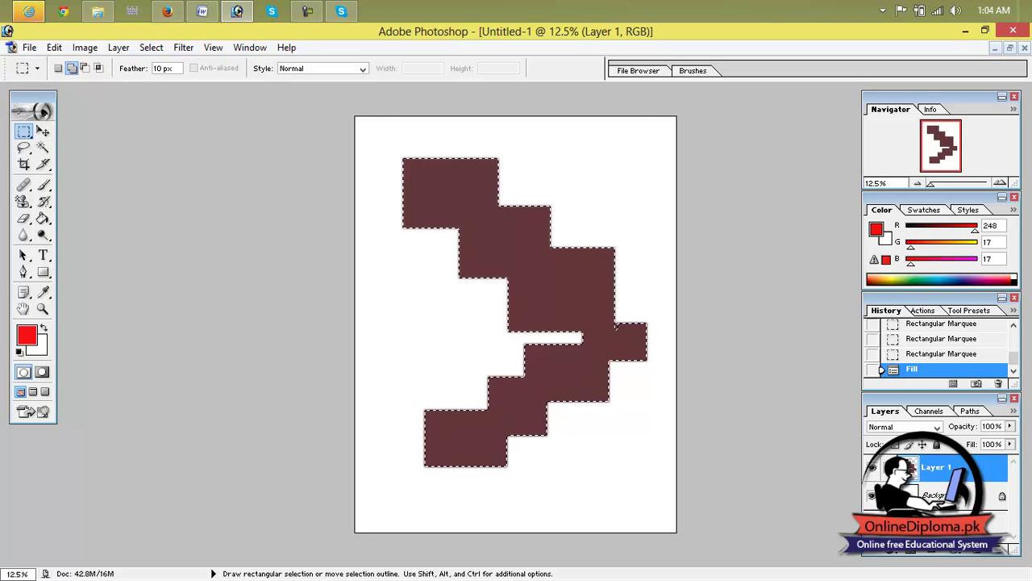
# Step: Step back through the history to before the brown fills and the staircase selection
pyautogui.click(968, 350)
pyautogui.scroll(1, 966, 345)
pyautogui.click(967, 345)
pyautogui.scroll(1, 966, 345)
pyautogui.click(966, 344)
pyautogui.scroll(1, 966, 344)
pyautogui.click(966, 344)
pyautogui.scroll(2, 966, 345)
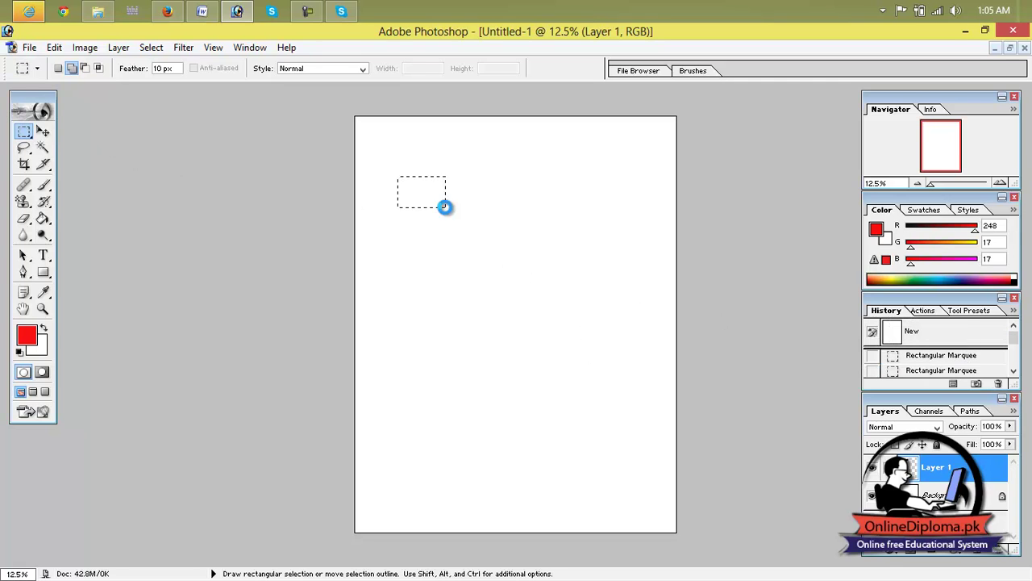
# Step: Build a V-shaped selection from small overlapping rectangles near the page's upper left and fill it with the red foreground color
pyautogui.moveTo(433, 195); pyautogui.dragTo(505, 216)
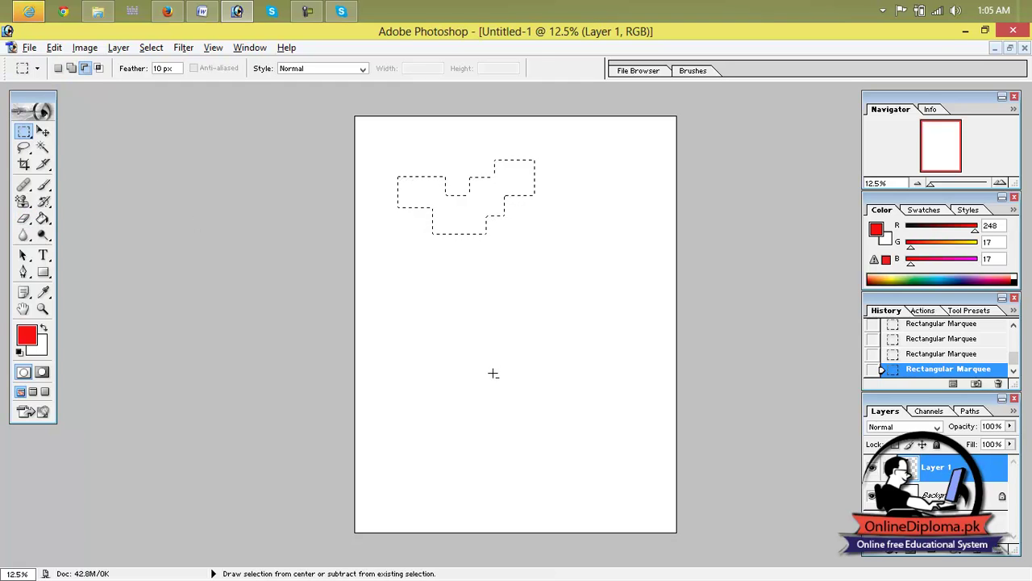
pyautogui.hotkey('alt', 'BackSpace')
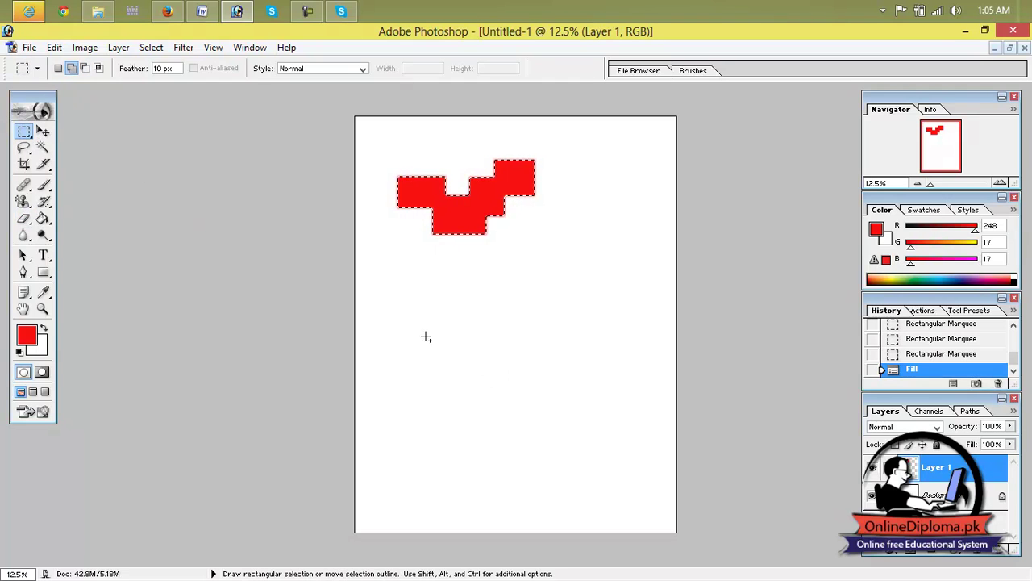
# Step: Select a wide rectangle below the red shape in New Selection mode and fill it with dark brown 4A2D2D as the foreground color
pyautogui.click(58, 68)
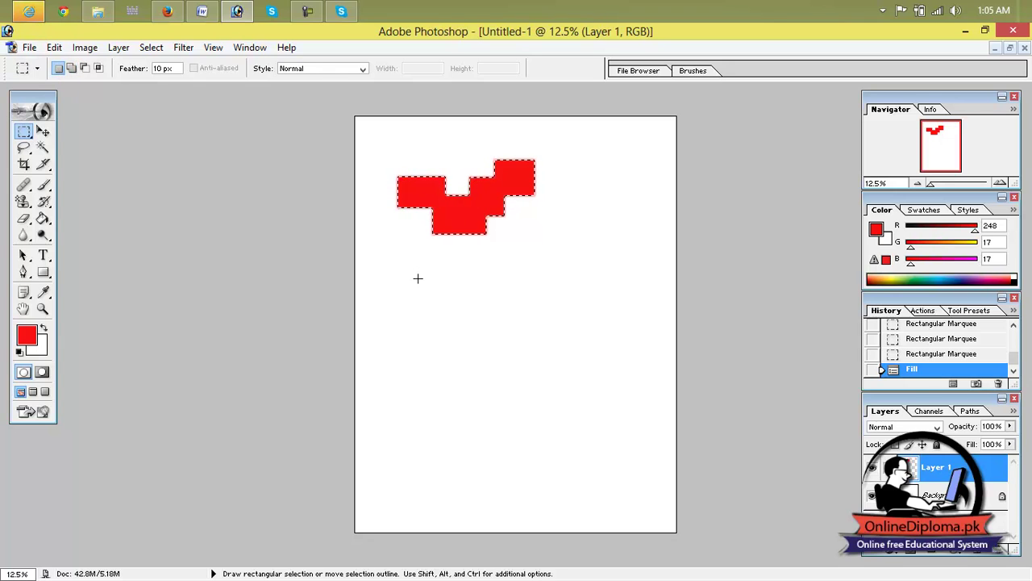
pyautogui.moveTo(385, 298); pyautogui.dragTo(636, 430)
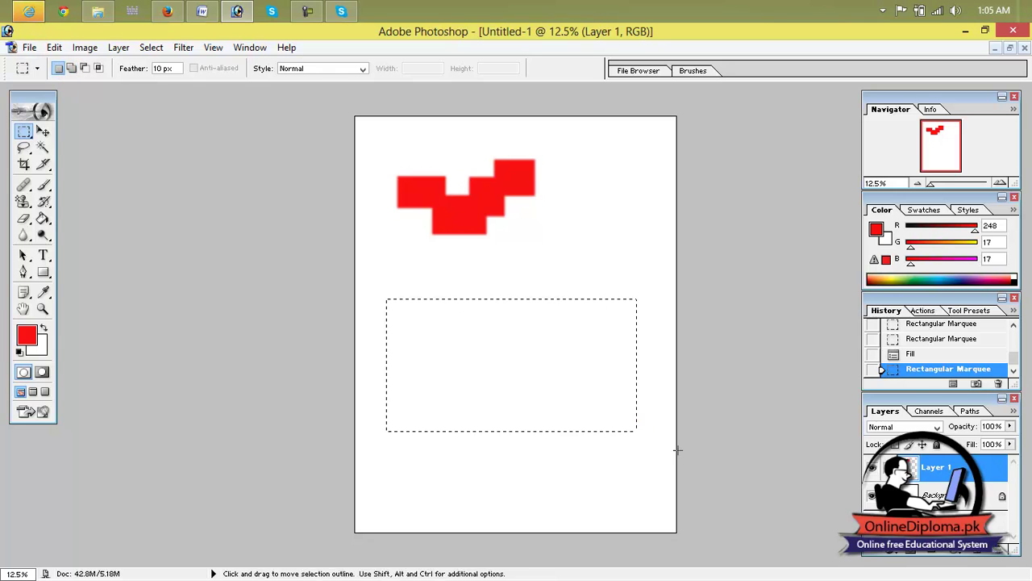
pyautogui.click(35, 328)
pyautogui.click(360, 327)
pyautogui.click(488, 265)
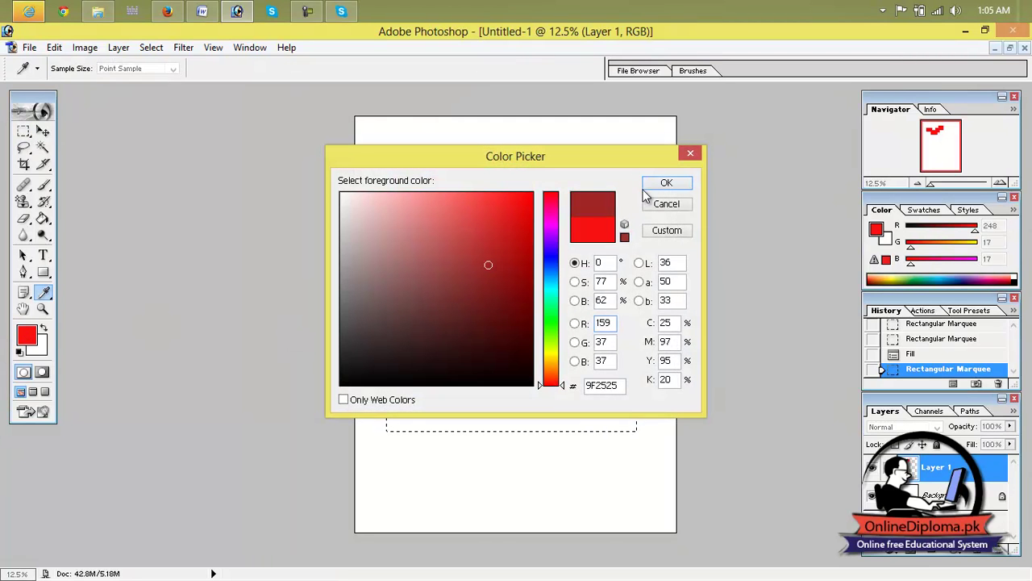
pyautogui.click(414, 329)
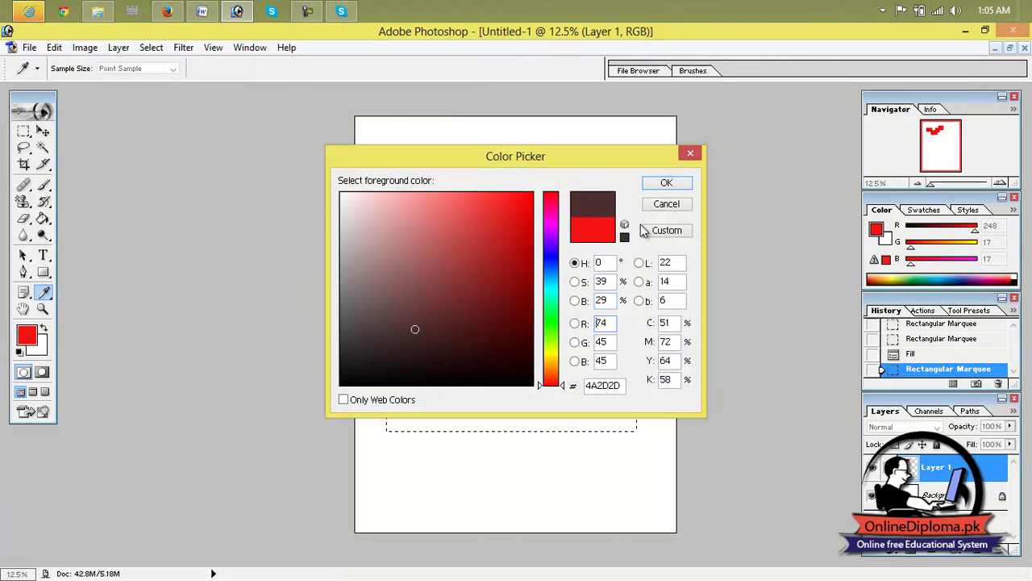
pyautogui.click(650, 186)
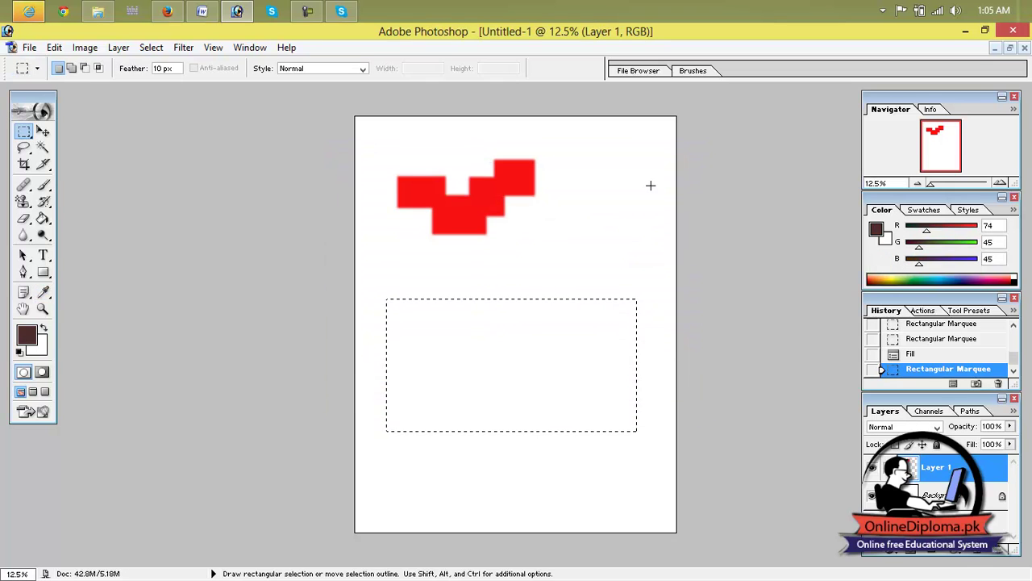
pyautogui.hotkey('alt', 'BackSpace')
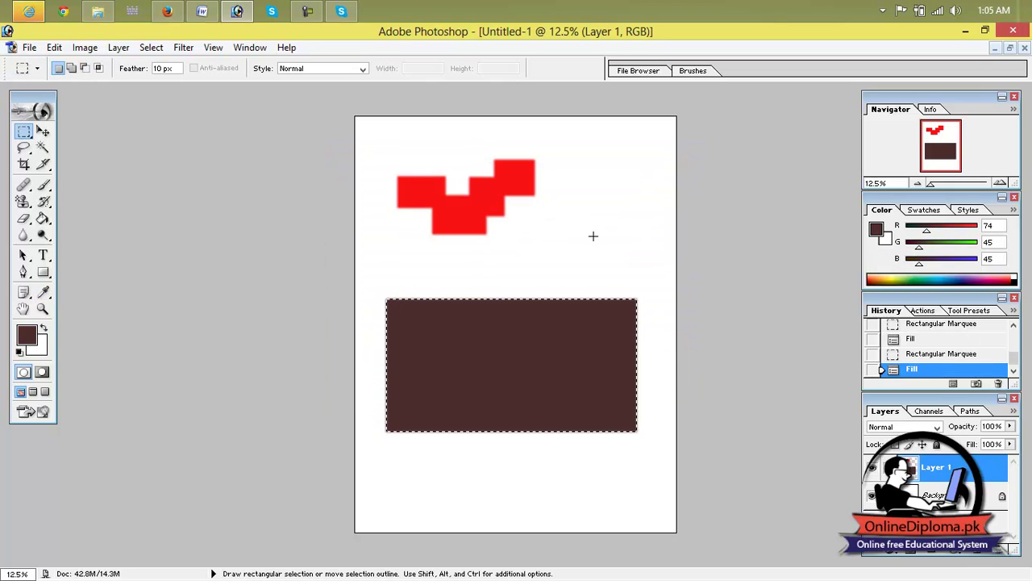
# Step: Enable Show Bounding Box for the Move tool and shift the selected dark rectangle slightly down and to the right
pyautogui.click(43, 132)
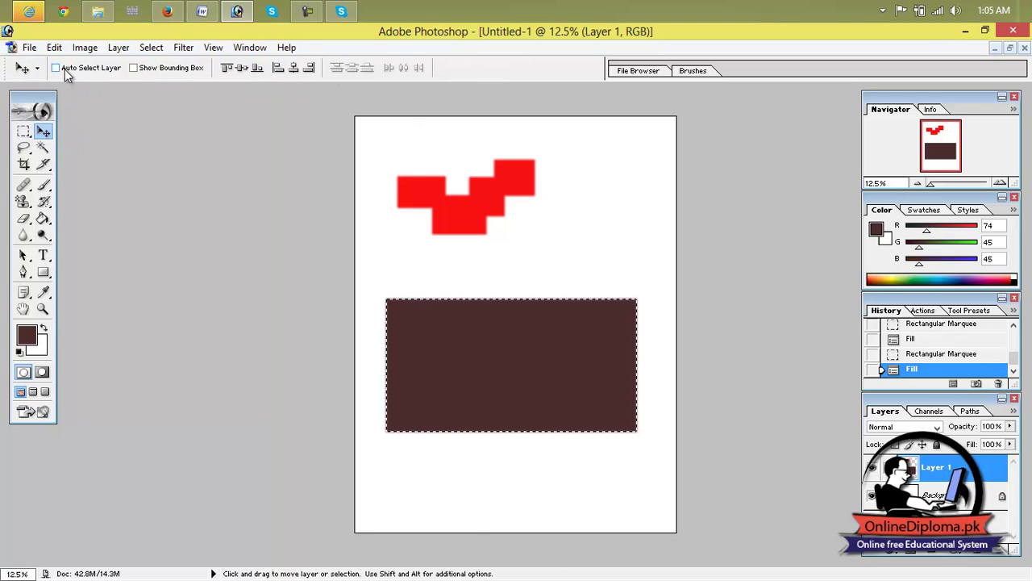
pyautogui.click(134, 69)
pyautogui.click(133, 69)
pyautogui.click(134, 68)
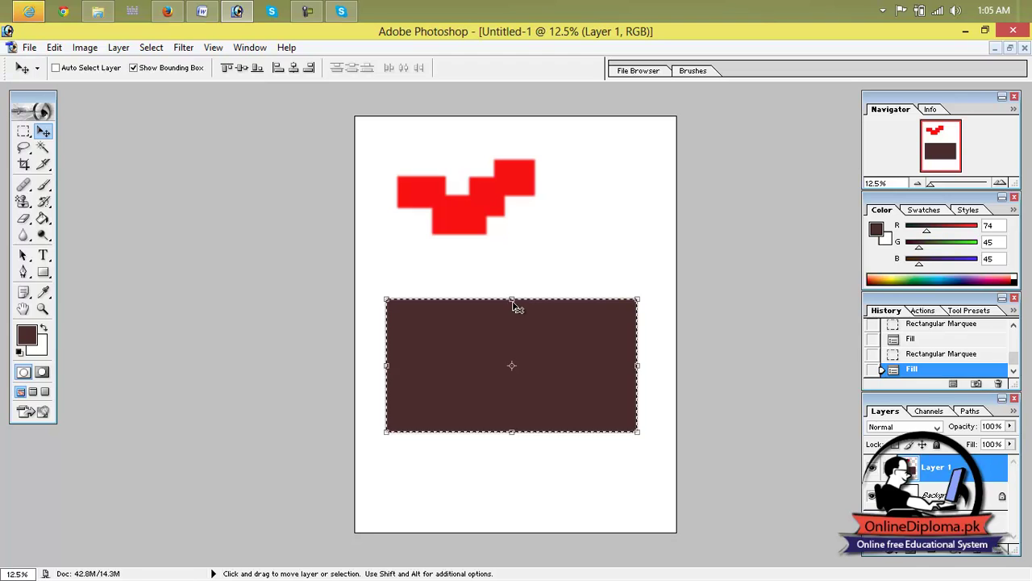
pyautogui.moveTo(513, 303); pyautogui.dragTo(520, 321)
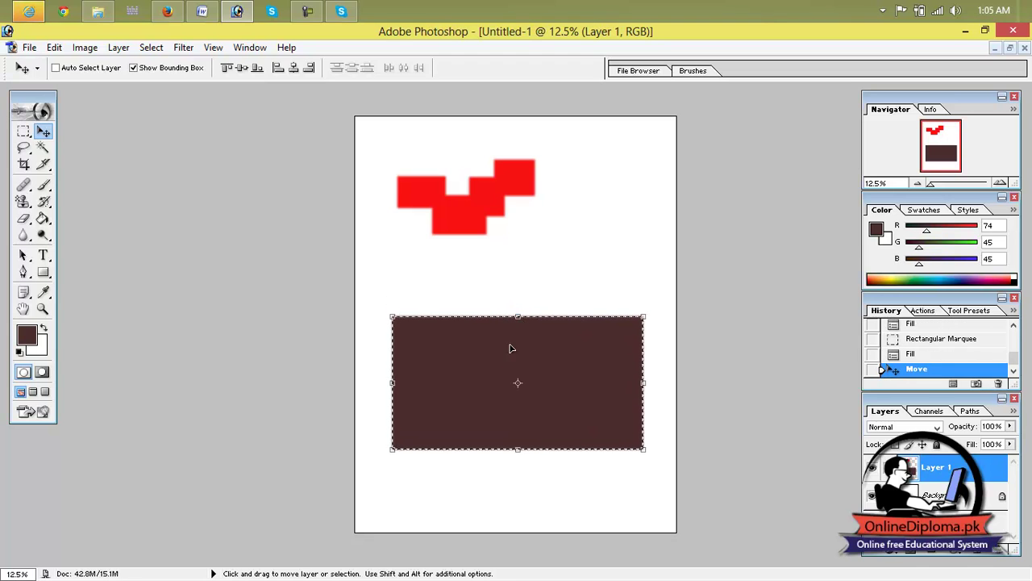
pyautogui.moveTo(395, 387); pyautogui.dragTo(400, 385)
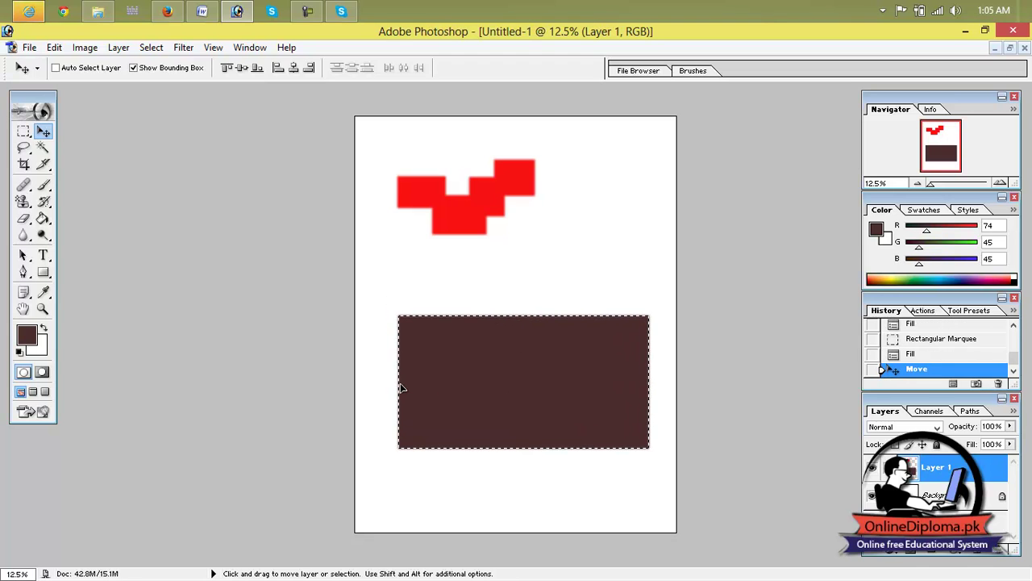
# Step: Switch the Move tool from Show Bounding Box to Auto Select Layer, move the dark rectangle slightly left, and deselect it
pyautogui.click(61, 70)
pyautogui.click(134, 68)
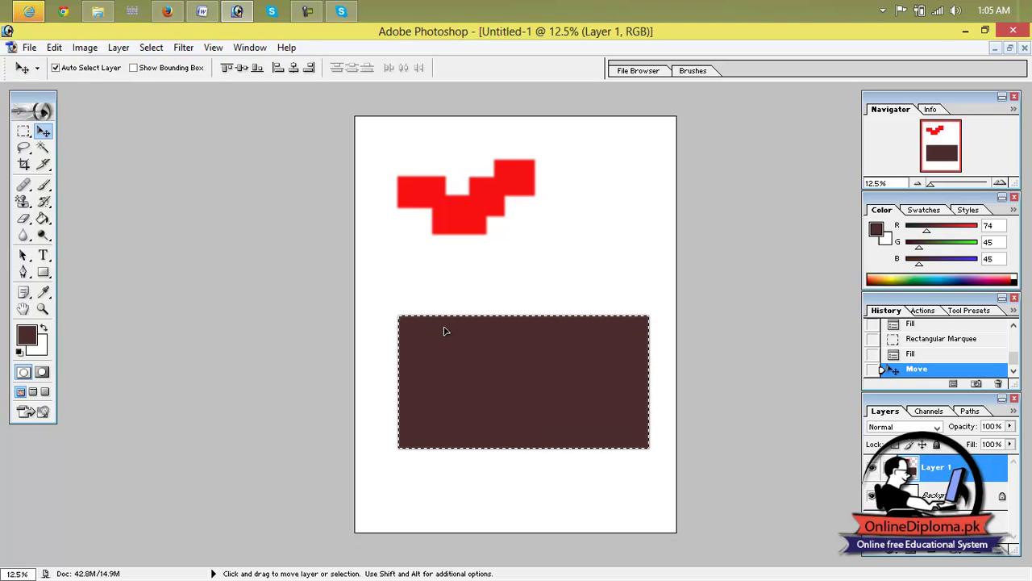
pyautogui.moveTo(524, 364)
pyautogui.mouseDown()
pyautogui.moveTo(514, 408)
pyautogui.moveTo(505, 357)
pyautogui.mouseUp()
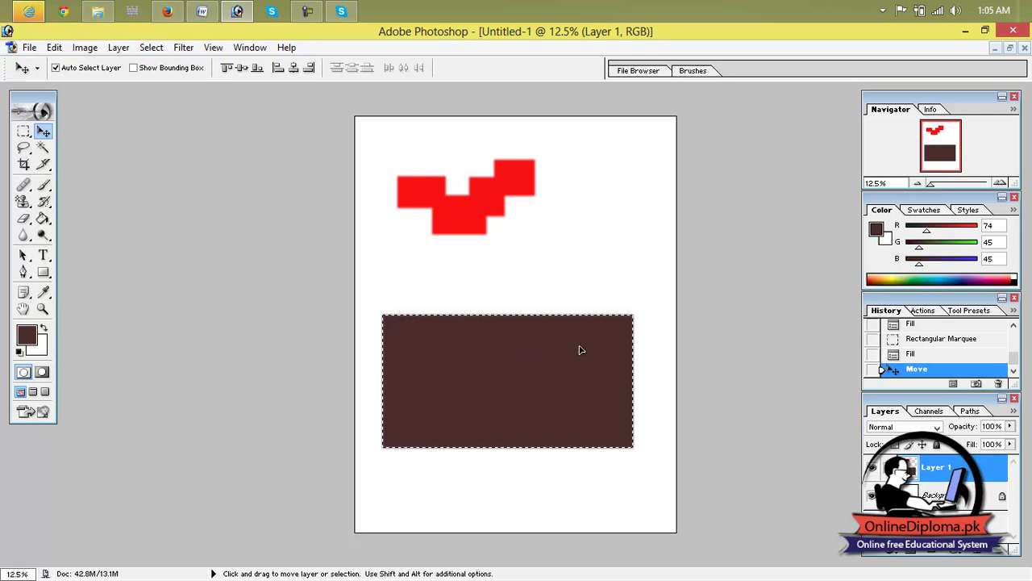
pyautogui.hotkey('ctrl', 'd')
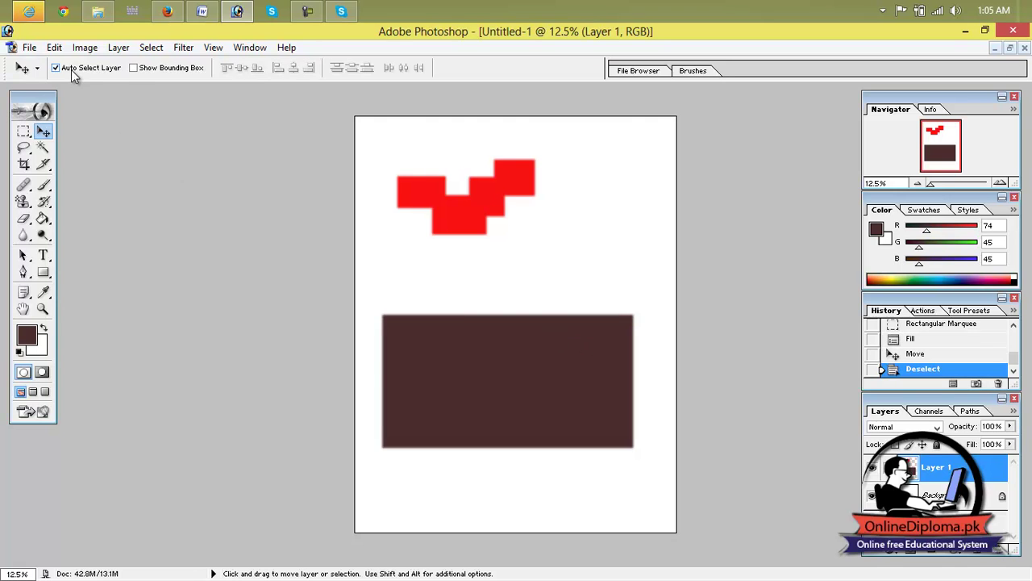
# Step: Try stretching the whole layer slightly upward using its bounding box, and discard the transformation
pyautogui.click(135, 70)
pyautogui.moveTo(506, 160)
pyautogui.mouseDown()
pyautogui.moveTo(502, 248)
pyautogui.moveTo(491, 138)
pyautogui.moveTo(489, 288)
pyautogui.moveTo(493, 156)
pyautogui.mouseUp()
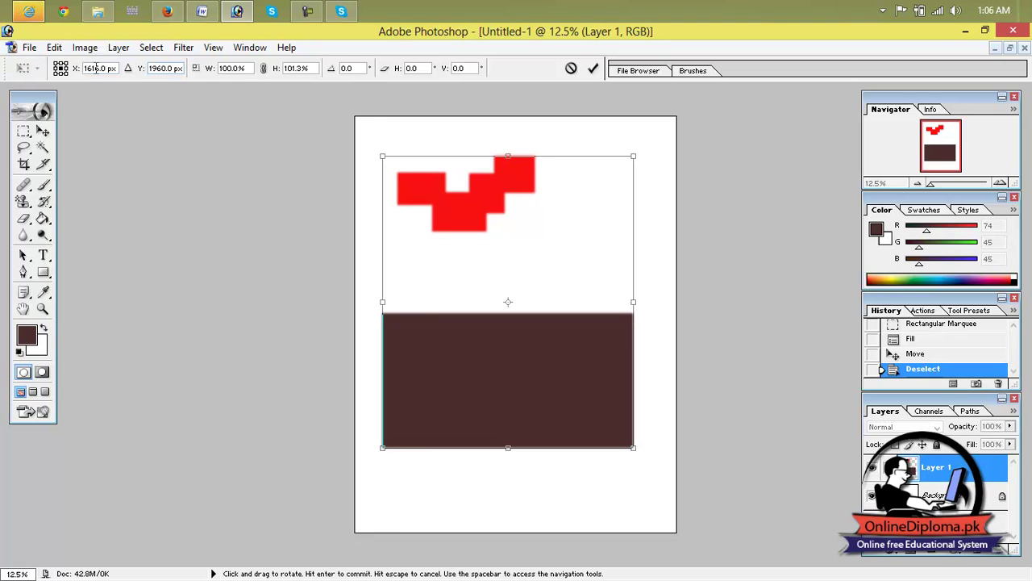
pyautogui.click(43, 131)
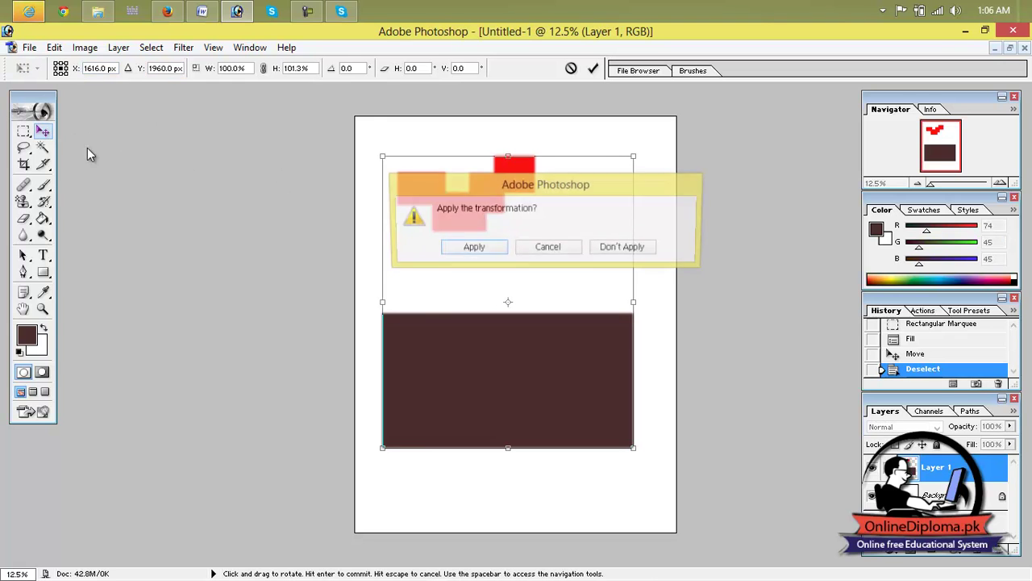
pyautogui.click(618, 247)
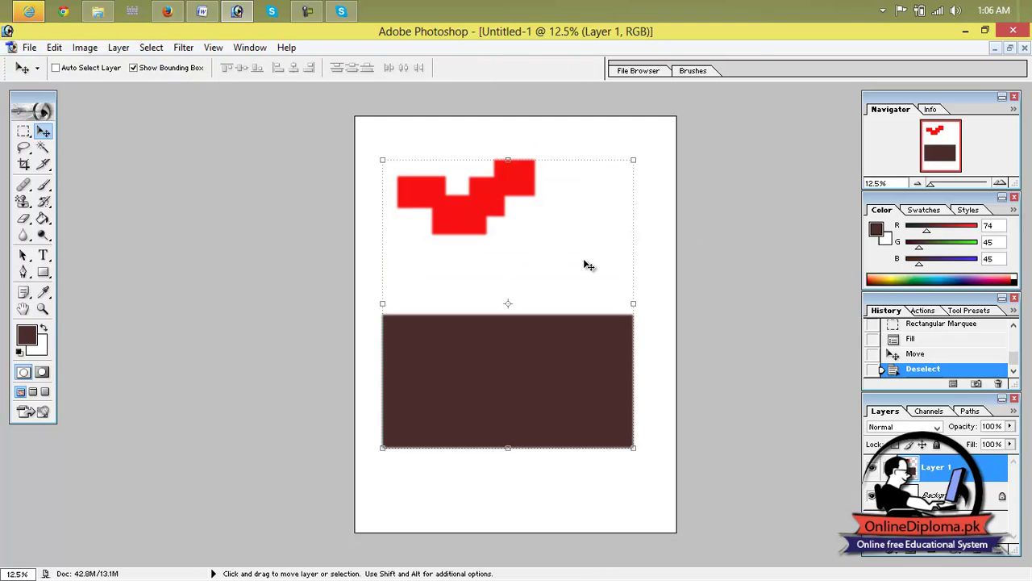
# Step: Turn off Show Bounding Box for the Move tool and move both shapes on the layer slightly downward
pyautogui.click(23, 132)
pyautogui.click(43, 131)
pyautogui.click(134, 69)
pyautogui.moveTo(587, 349)
pyautogui.mouseDown()
pyautogui.moveTo(596, 424)
pyautogui.moveTo(587, 353)
pyautogui.mouseUp()
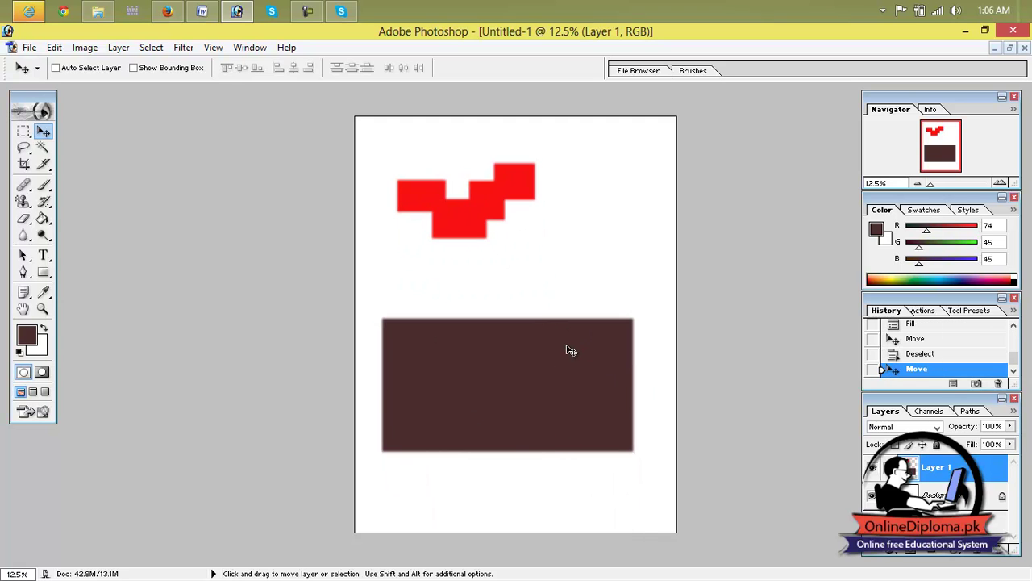
# Step: Step back through the history to the unfilled V-shaped selection before its uppermost block was added
pyautogui.scroll(2, 912, 355)
pyautogui.scroll(2, 910, 352)
pyautogui.click(912, 347)
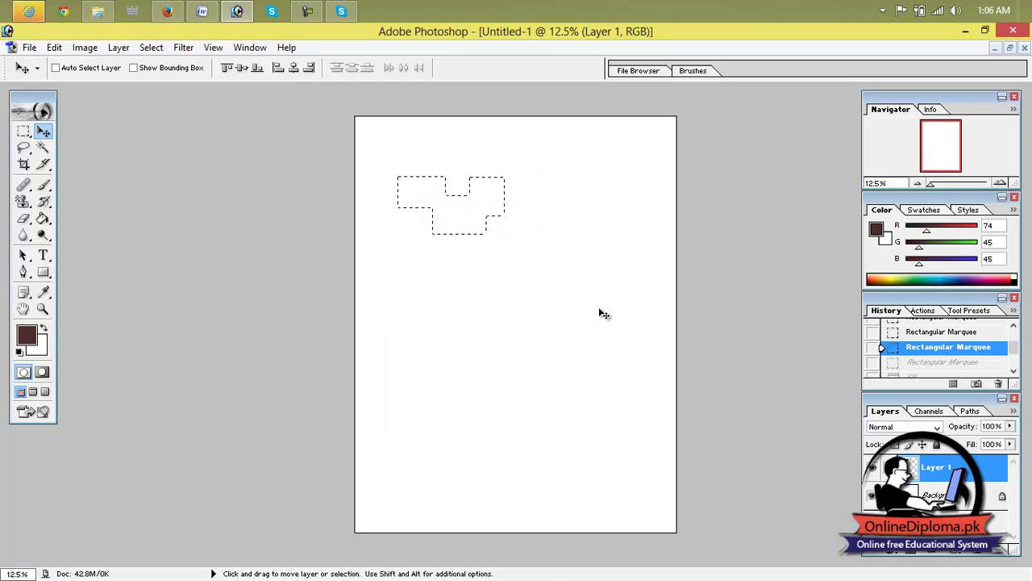
# Step: Fill the remaining selection with the dark brown foreground color and add a new layer above Layer 1
pyautogui.press('alt')
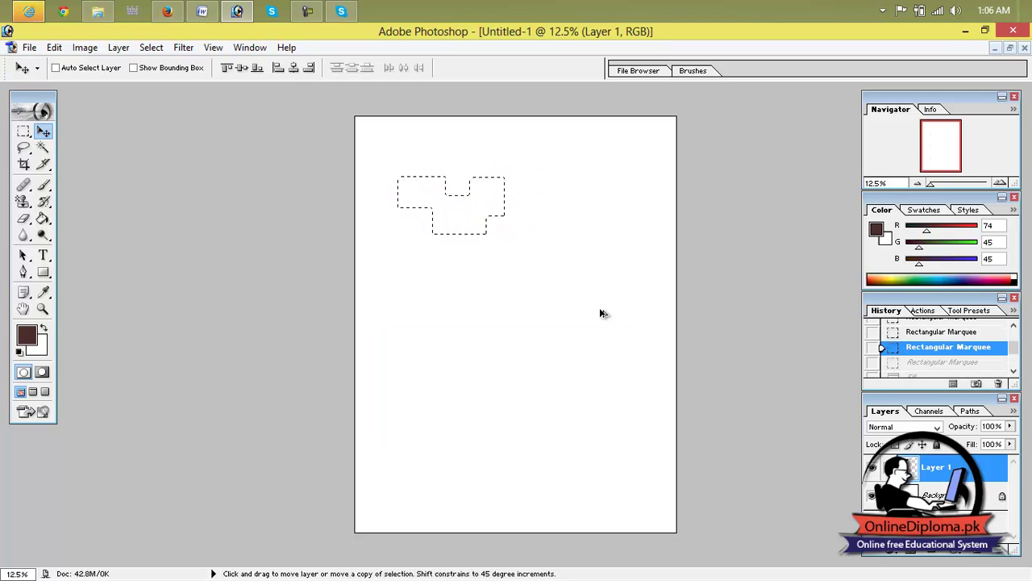
pyautogui.hotkey('alt', 'BackSpace')
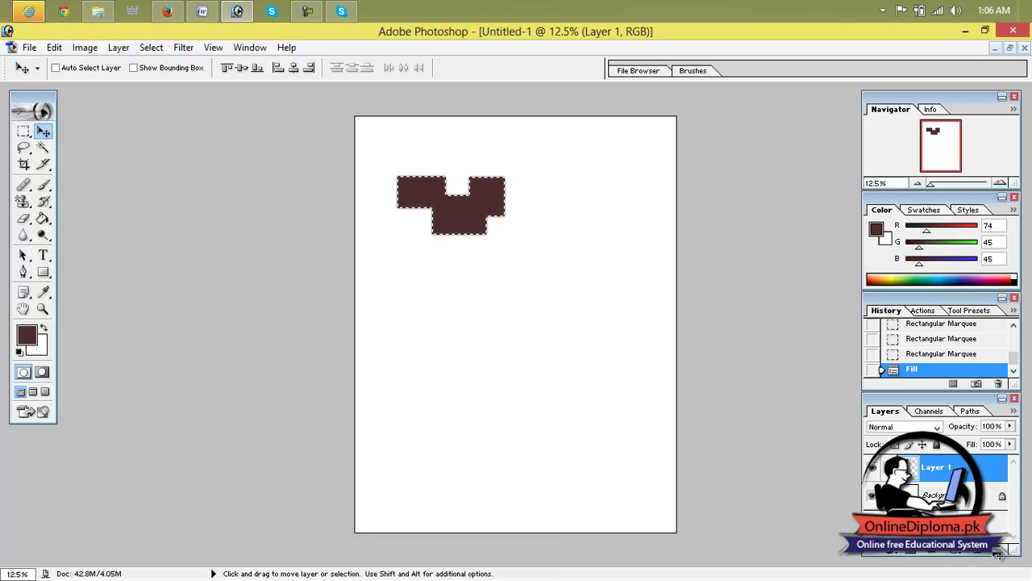
pyautogui.click(979, 556)
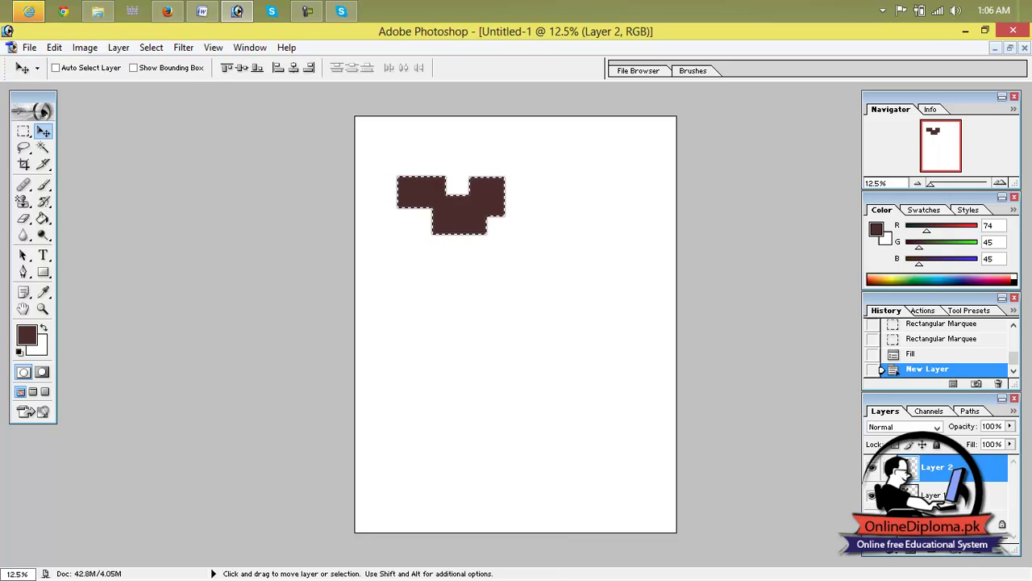
# Step: Close the Internet Explorer window and clear the selection around the dark brown shape
pyautogui.rightClick(29, 11)
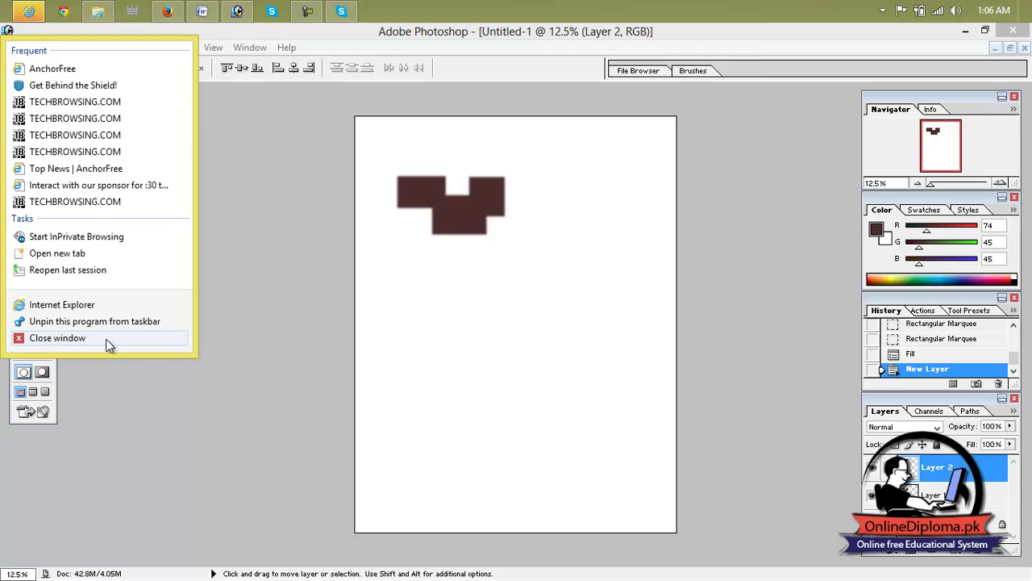
pyautogui.click(106, 339)
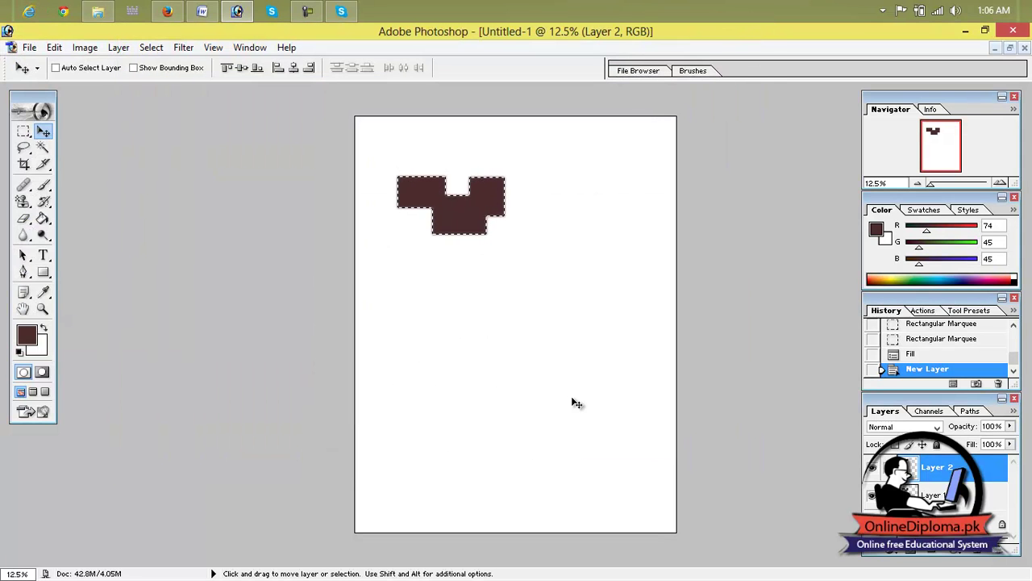
pyautogui.hotkey('ctrl', 'd')
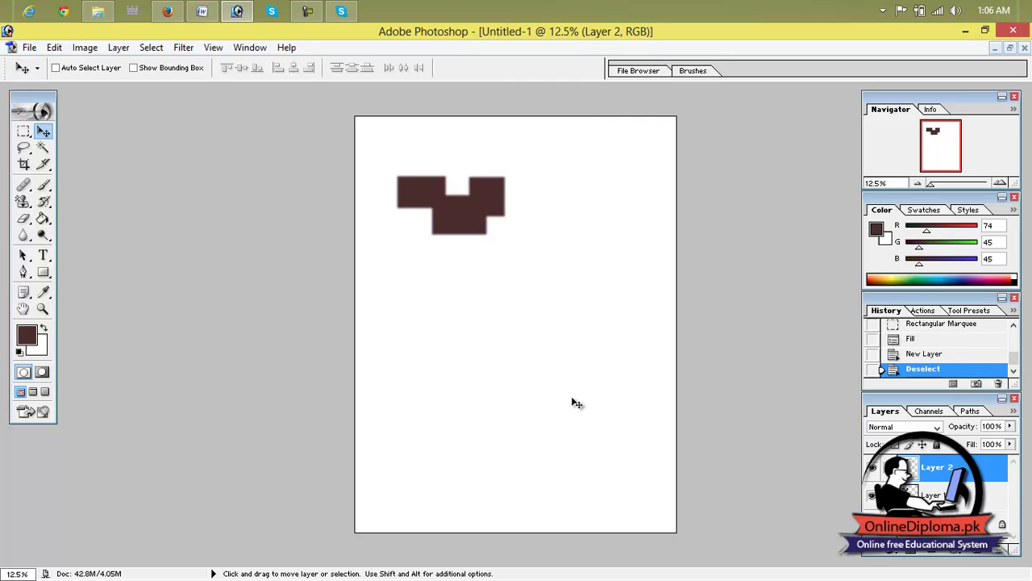
# Step: Fill a wide rectangular selection below the brown shape on Layer 2 with bright red (RGB 236, 23, 23) and deselect it
pyautogui.click(23, 131)
pyautogui.moveTo(550, 368); pyautogui.dragTo(635, 413)
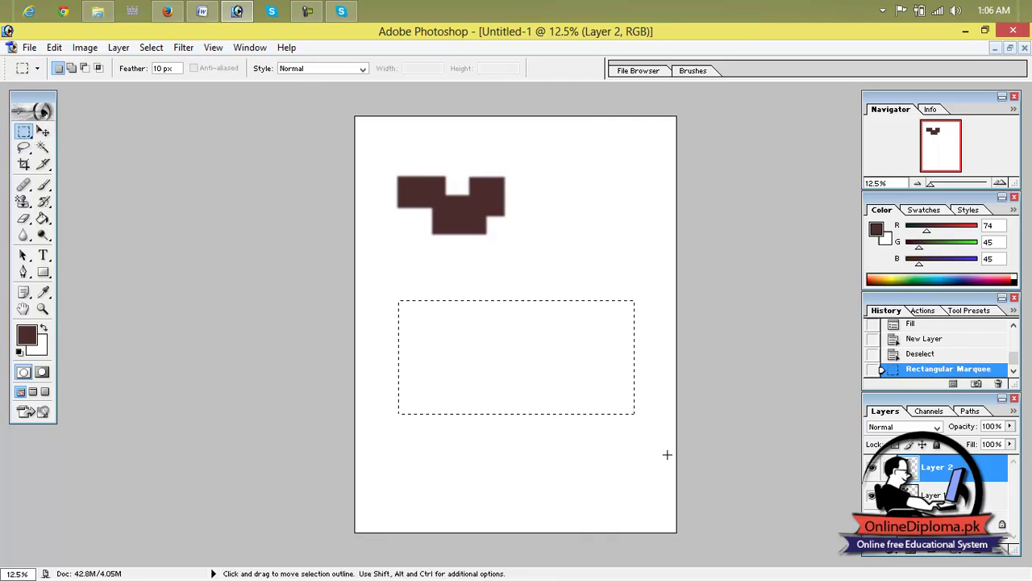
pyautogui.click(43, 292)
pyautogui.click(27, 334)
pyautogui.moveTo(451, 258); pyautogui.dragTo(514, 206)
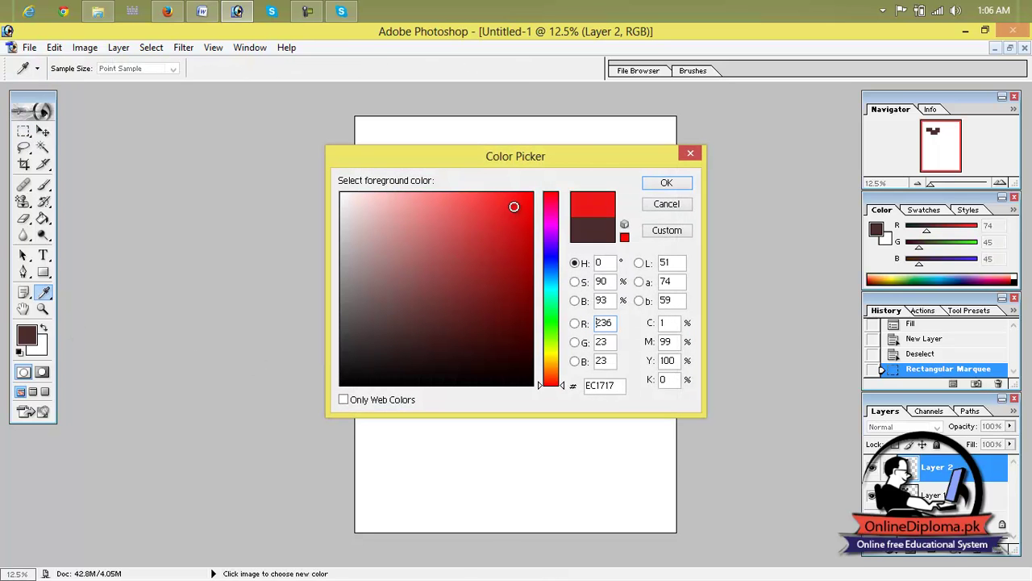
pyautogui.click(666, 184)
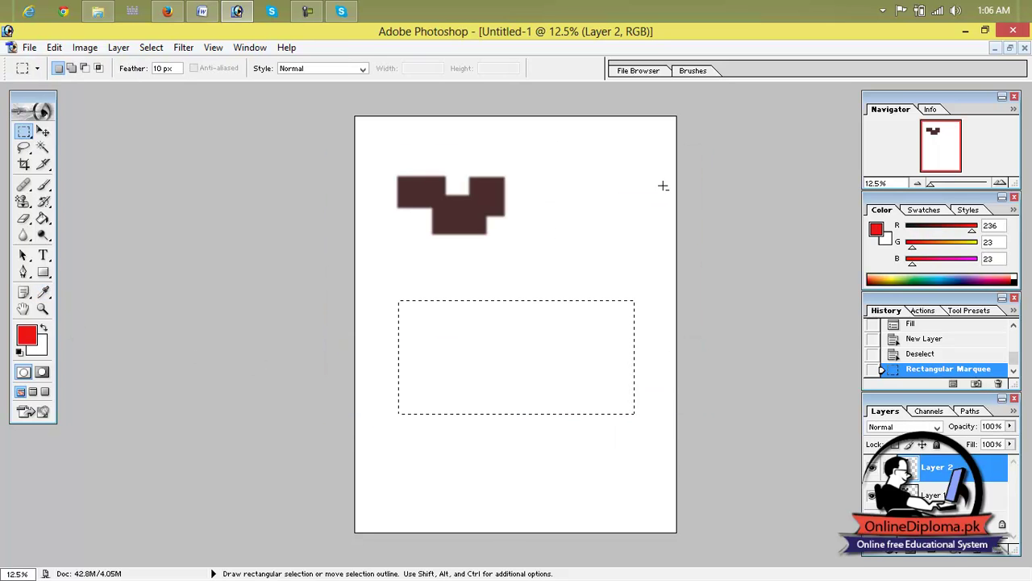
pyautogui.hotkey('alt', 'BackSpace')
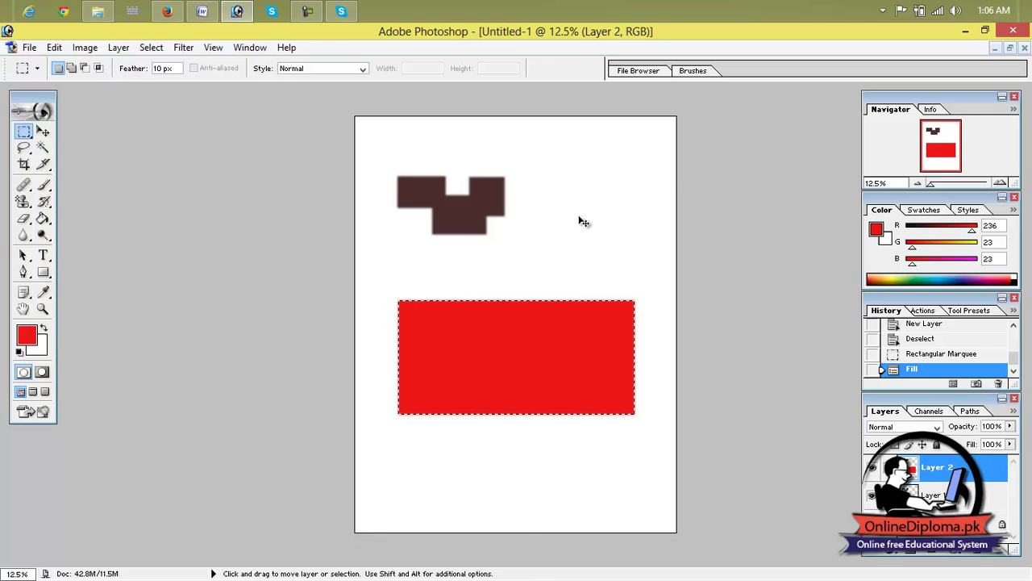
pyautogui.hotkey('ctrl', 'd')
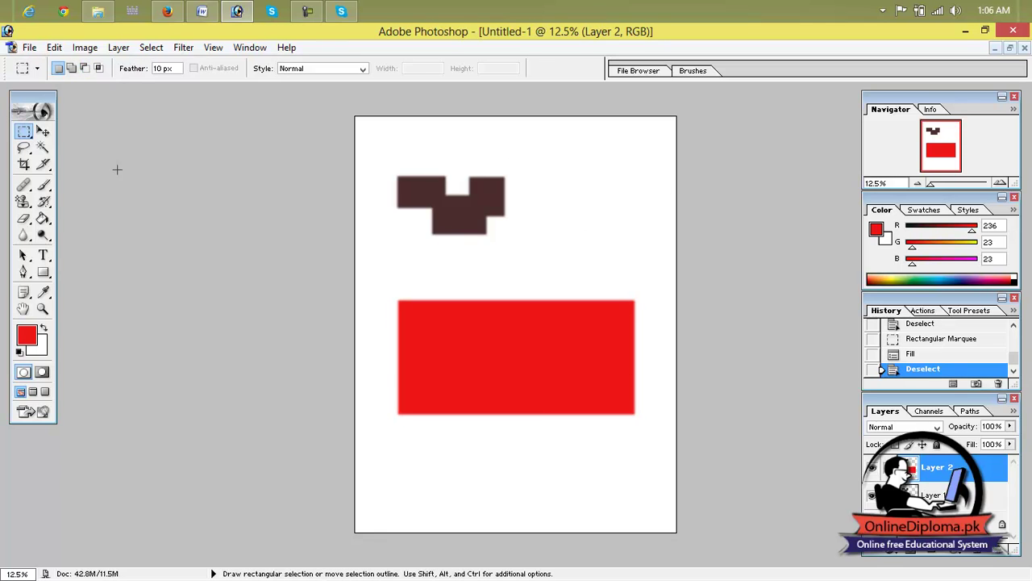
# Step: Move the brown shape on Layer 1 slightly down and right, and the red rectangle on Layer 2 slightly up and left
pyautogui.click(42, 132)
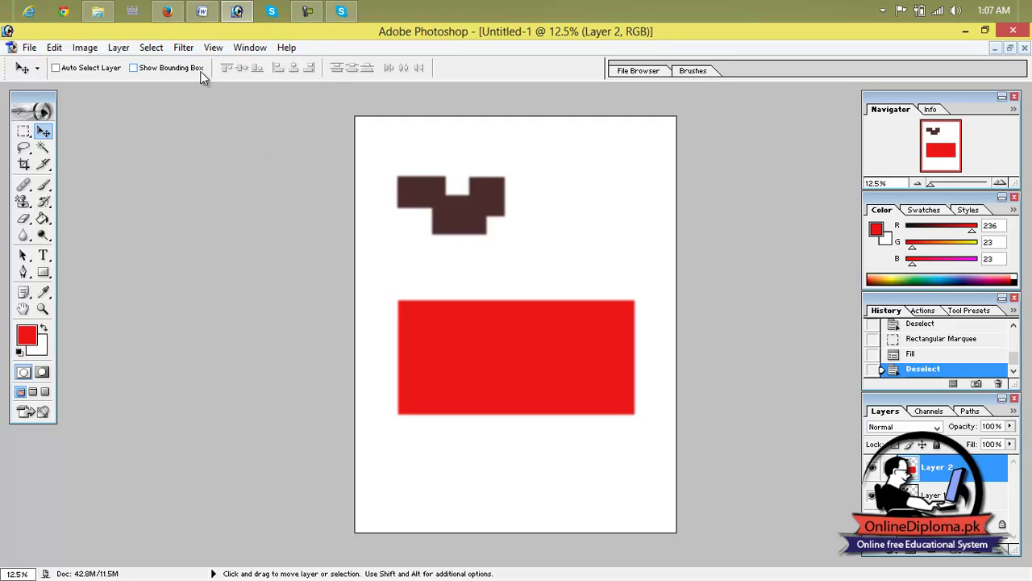
pyautogui.click(93, 70)
pyautogui.click(93, 70)
pyautogui.click(959, 495)
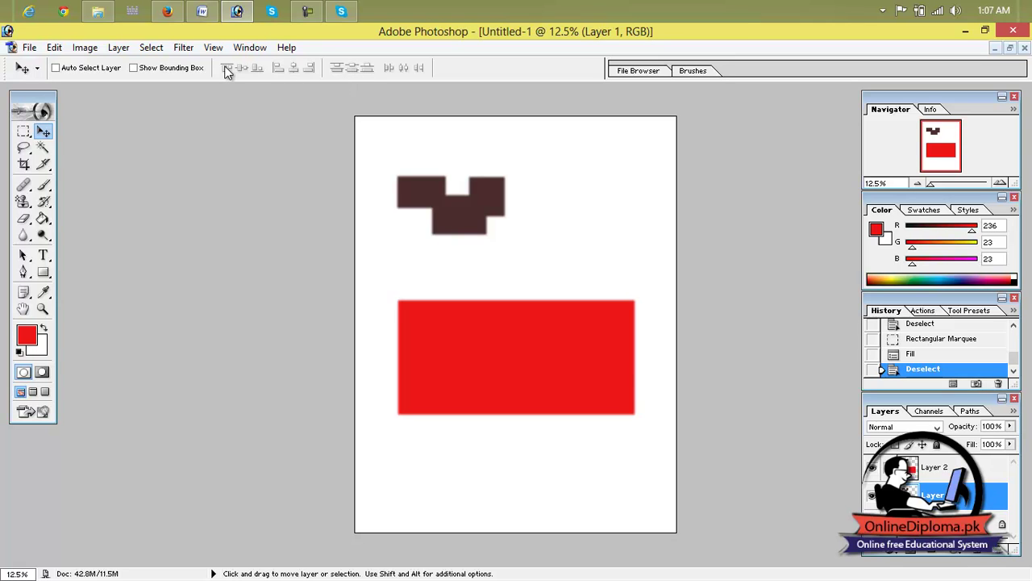
pyautogui.moveTo(549, 322)
pyautogui.mouseDown()
pyautogui.moveTo(530, 264)
pyautogui.moveTo(573, 375)
pyautogui.moveTo(537, 304)
pyautogui.moveTo(548, 339)
pyautogui.mouseUp()
pyautogui.click(939, 467)
# Step: Revert the document to its initial New state in the history and fill a wide rectangular selection across the page's middle with red
pyautogui.scroll(5, 912, 347)
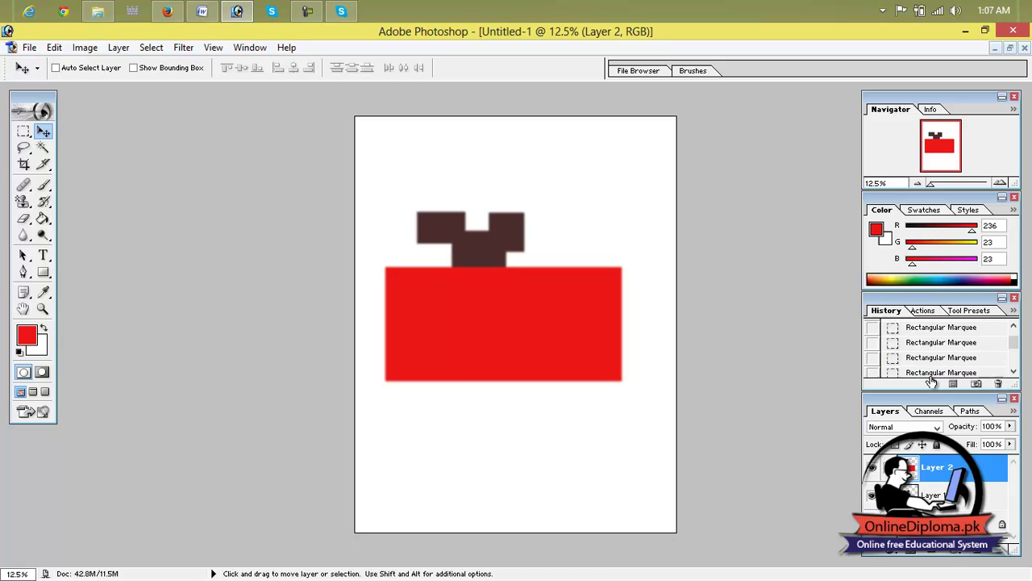
pyautogui.click(909, 331)
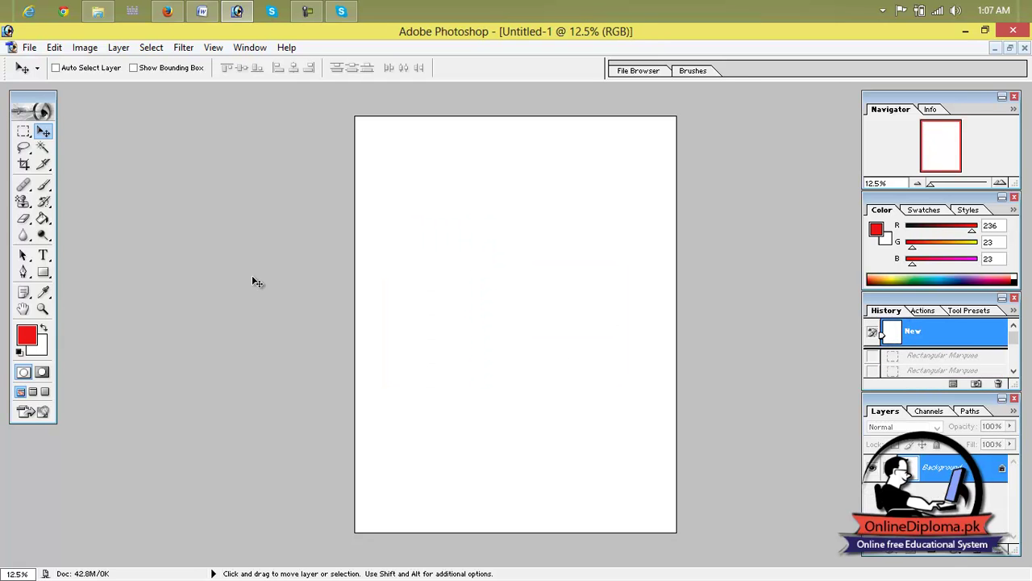
pyautogui.click(24, 131)
pyautogui.moveTo(392, 269); pyautogui.dragTo(620, 373)
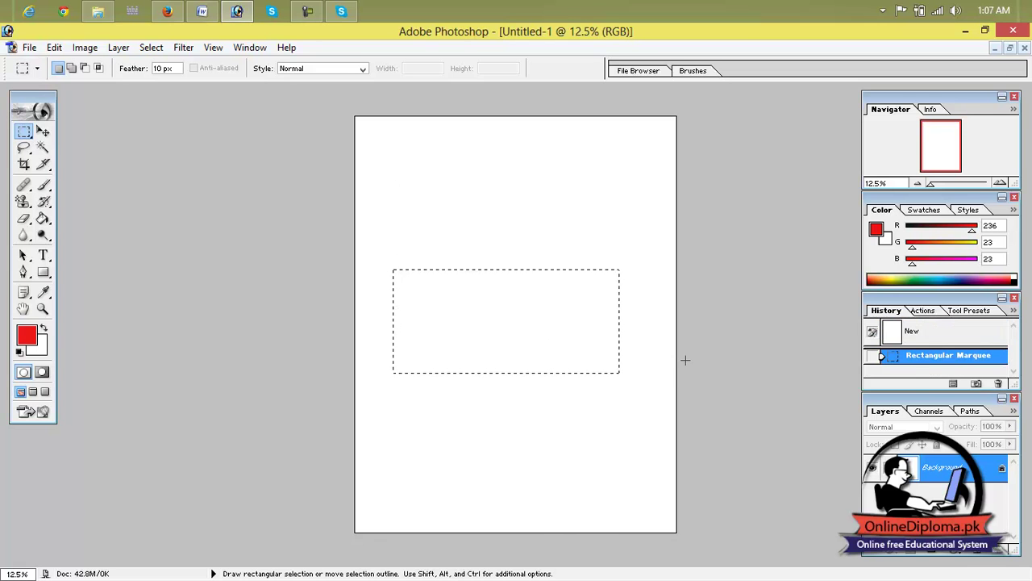
pyautogui.hotkey('alt', 'BackSpace')
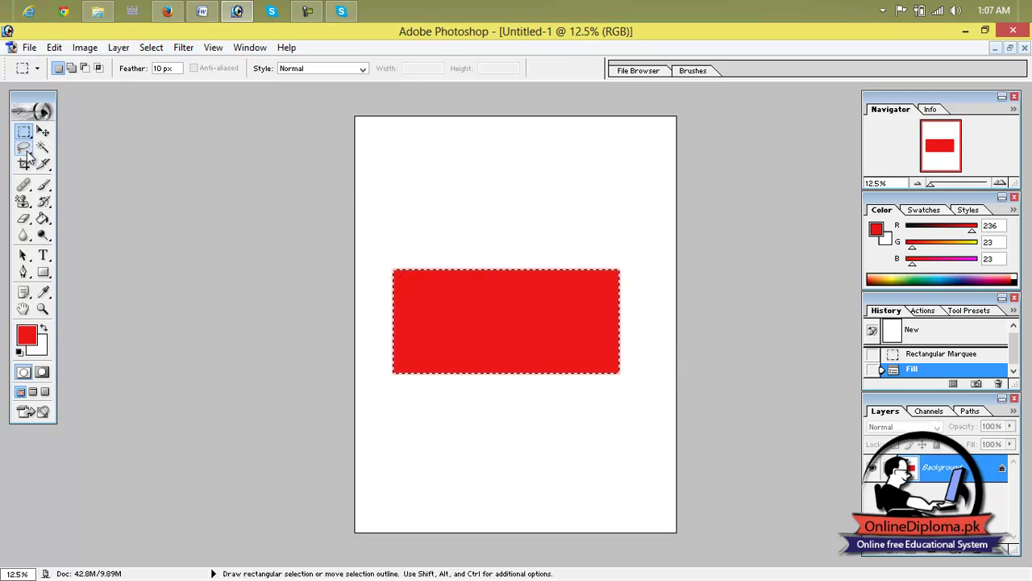
# Step: Build a stepped selection above the red rectangle by subtracting corners from a rectangular marquee and adding overlapping blocks diagonally down to the right
pyautogui.moveTo(383, 137); pyautogui.dragTo(461, 190)
pyautogui.click(84, 68)
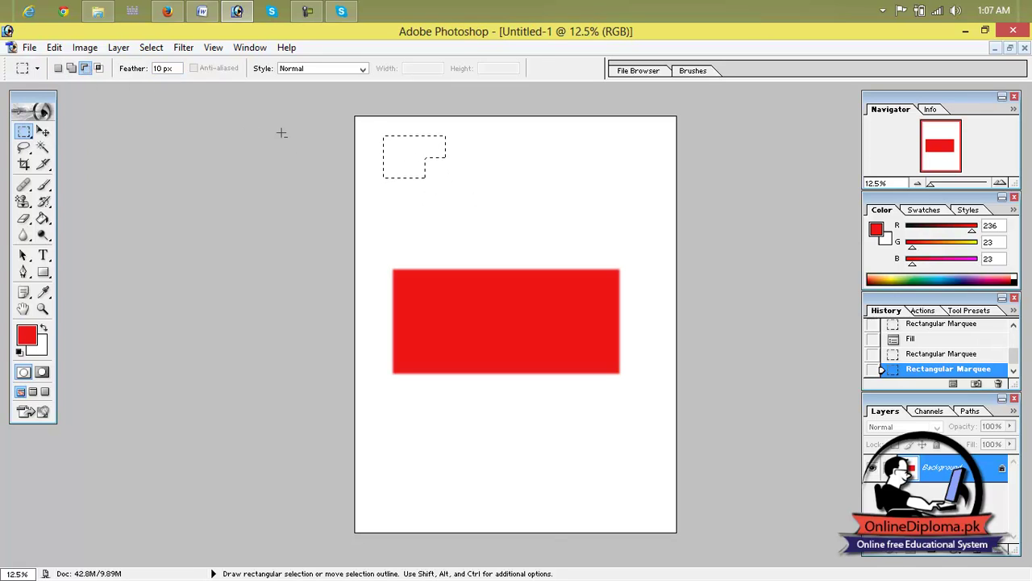
pyautogui.moveTo(404, 147); pyautogui.dragTo(406, 148)
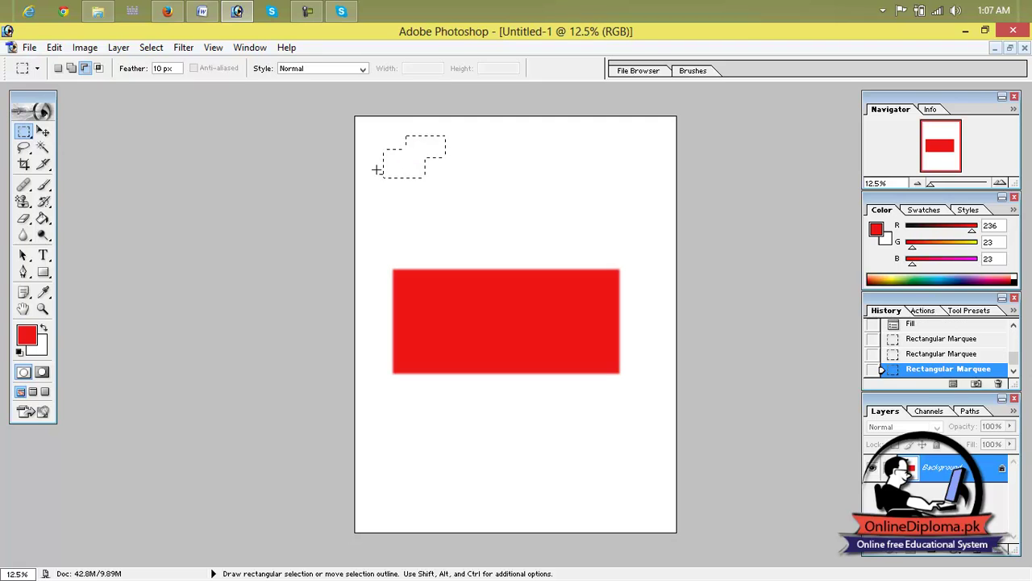
pyautogui.moveTo(405, 189); pyautogui.dragTo(404, 189)
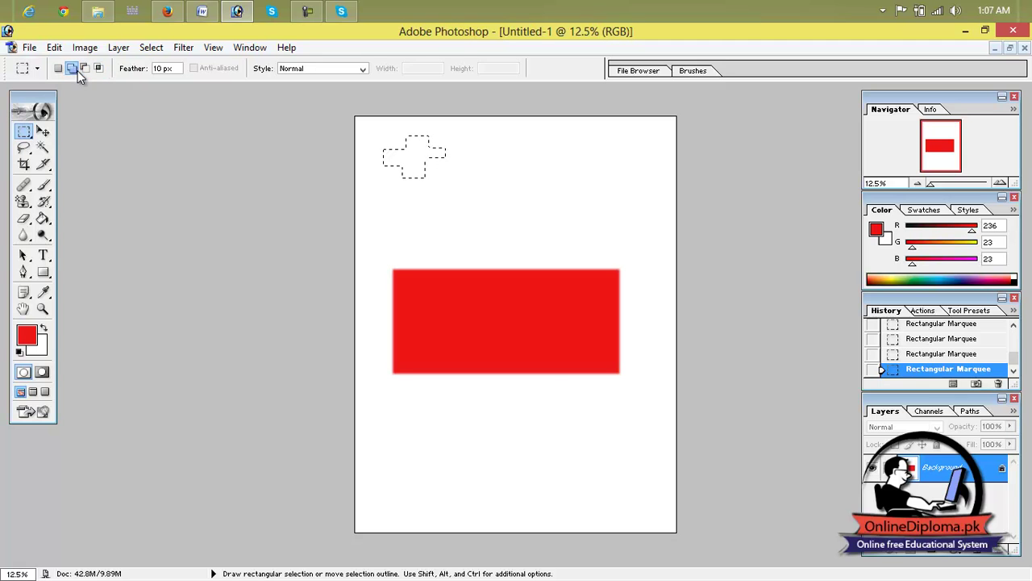
pyautogui.moveTo(418, 170); pyautogui.dragTo(464, 201)
# Step: Set the background color to light red EA5F5F, fill the stepped selection with the red foreground color and deselect it
pyautogui.click(40, 349)
pyautogui.click(502, 223)
pyautogui.moveTo(503, 223); pyautogui.dragTo(454, 210)
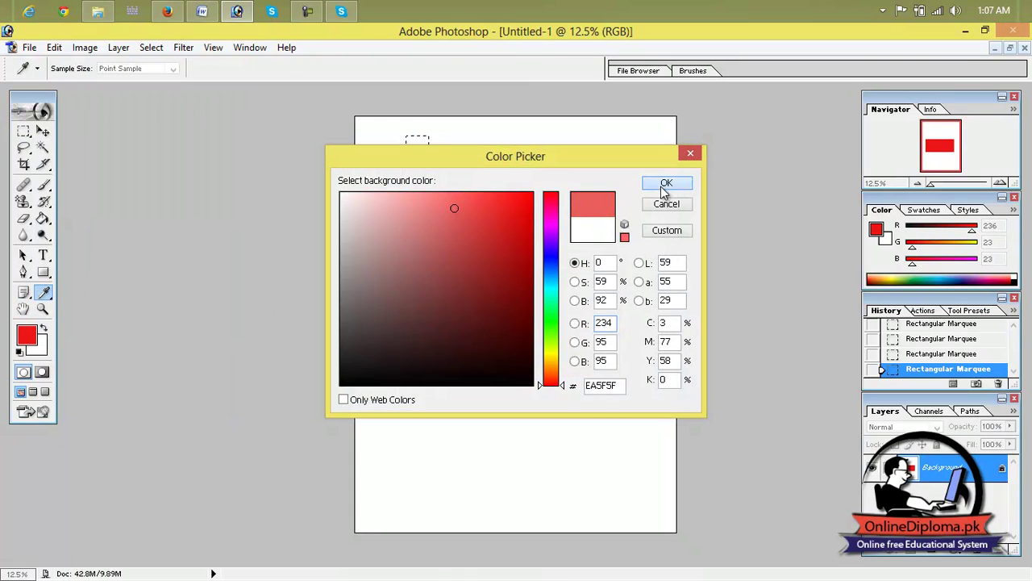
pyautogui.click(666, 183)
pyautogui.hotkey('alt', 'BackSpace')
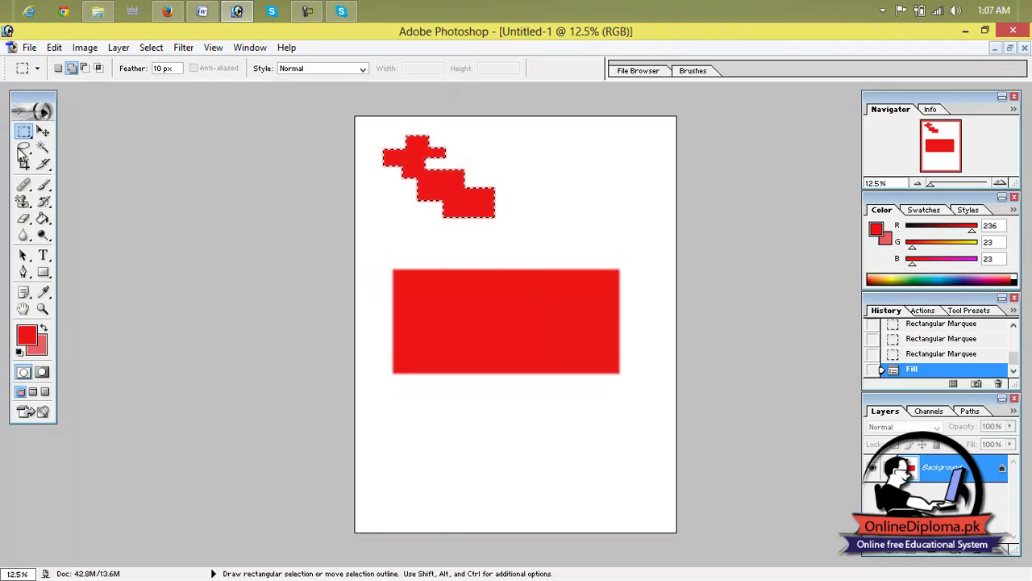
pyautogui.click(44, 131)
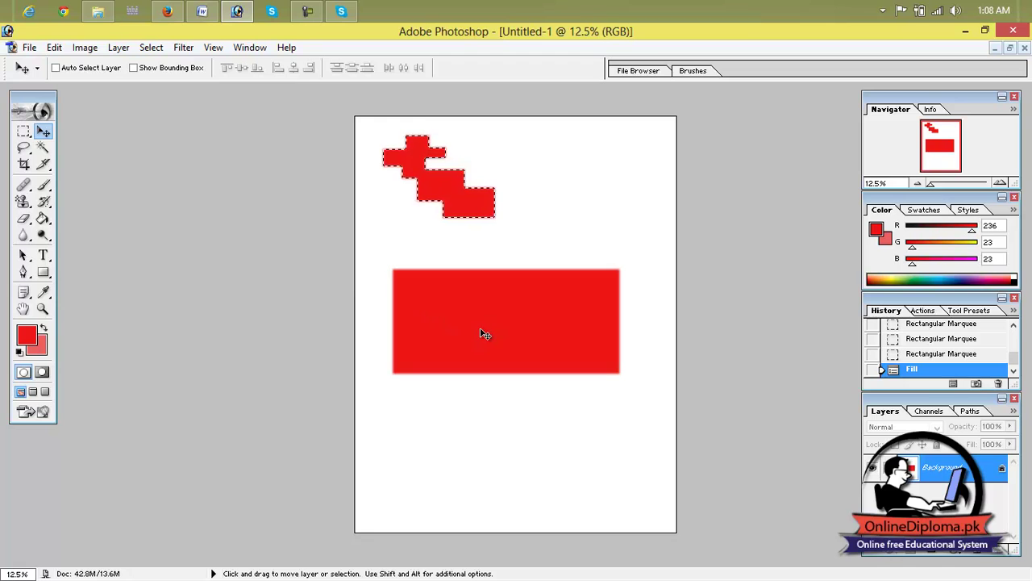
pyautogui.hotkey('ctrl', 'd')
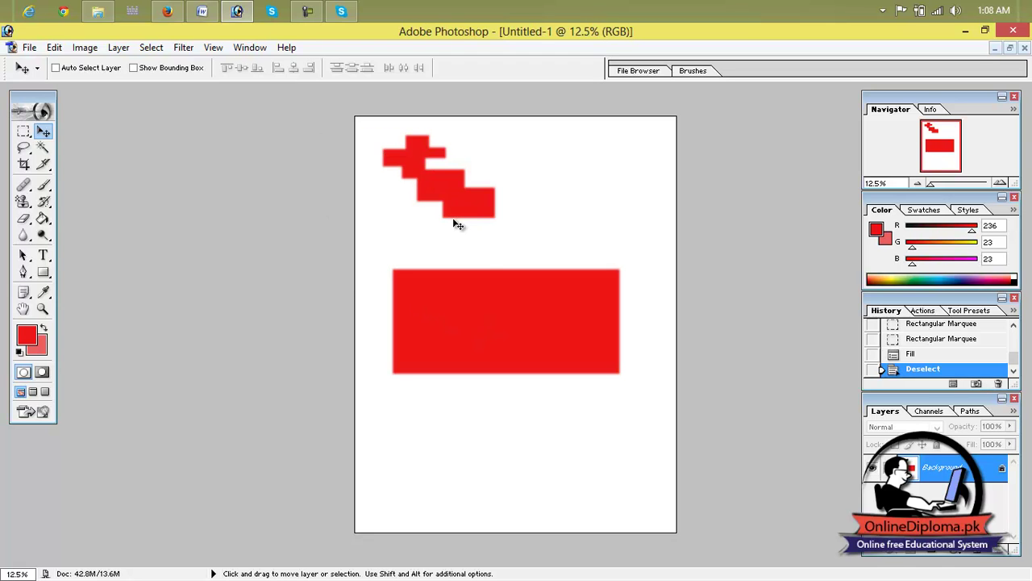
# Step: Toggle Show Bounding Box on and off for the Move tool and try to move the red shapes on the locked Background
pyautogui.click(153, 69)
pyautogui.click(134, 68)
pyautogui.click(477, 306)
pyautogui.click(514, 249)
# Step: Convert the Background into a regular layer named Layer 0 and try moving it with the Move tool
pyautogui.doubleClick(948, 469)
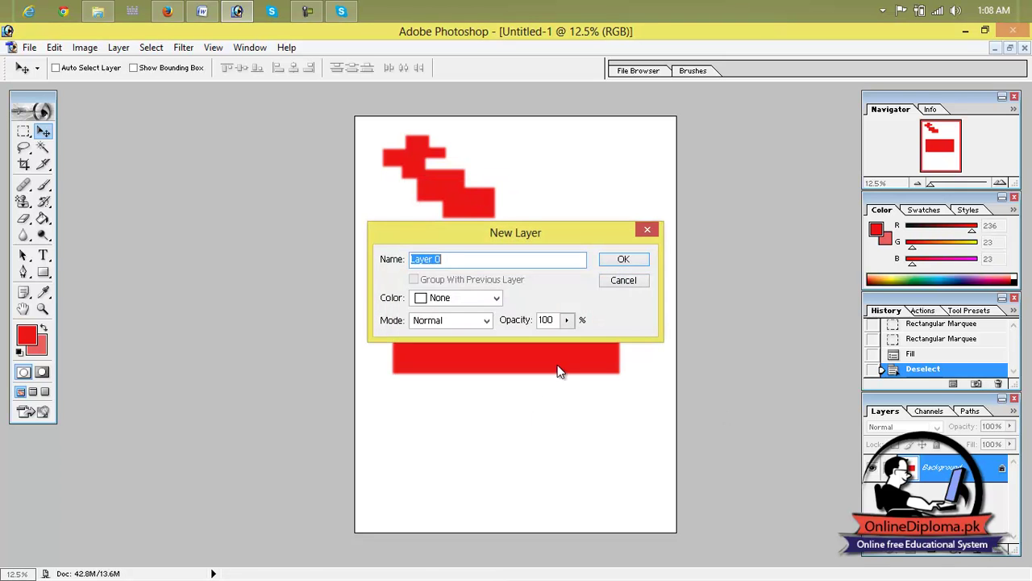
pyautogui.click(621, 259)
pyautogui.moveTo(529, 312); pyautogui.dragTo(512, 287)
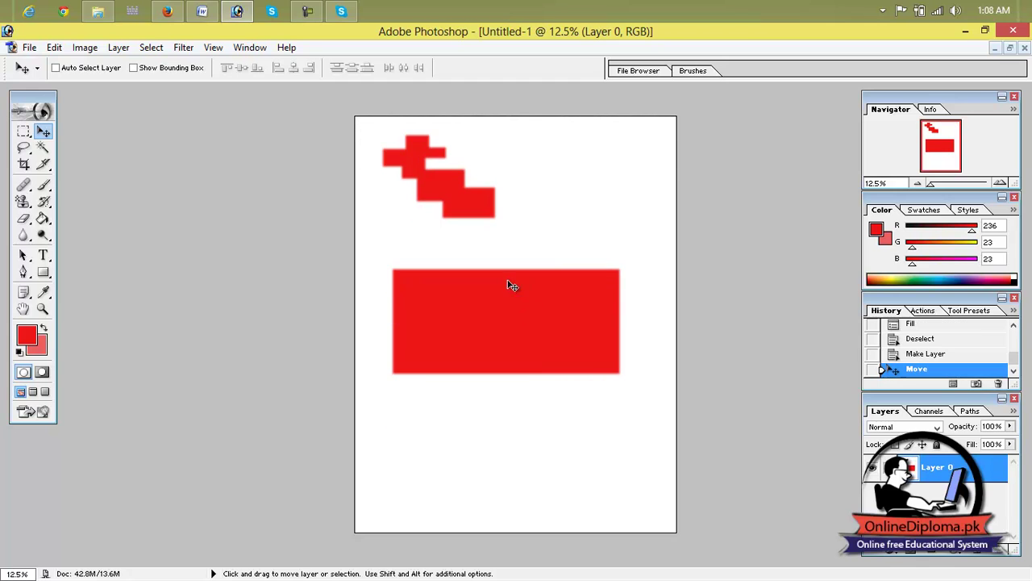
# Step: Duplicate Layer 0 as Layer 0 copy within the same document and move the copy slightly to the right
pyautogui.rightClick(929, 479)
pyautogui.click(936, 328)
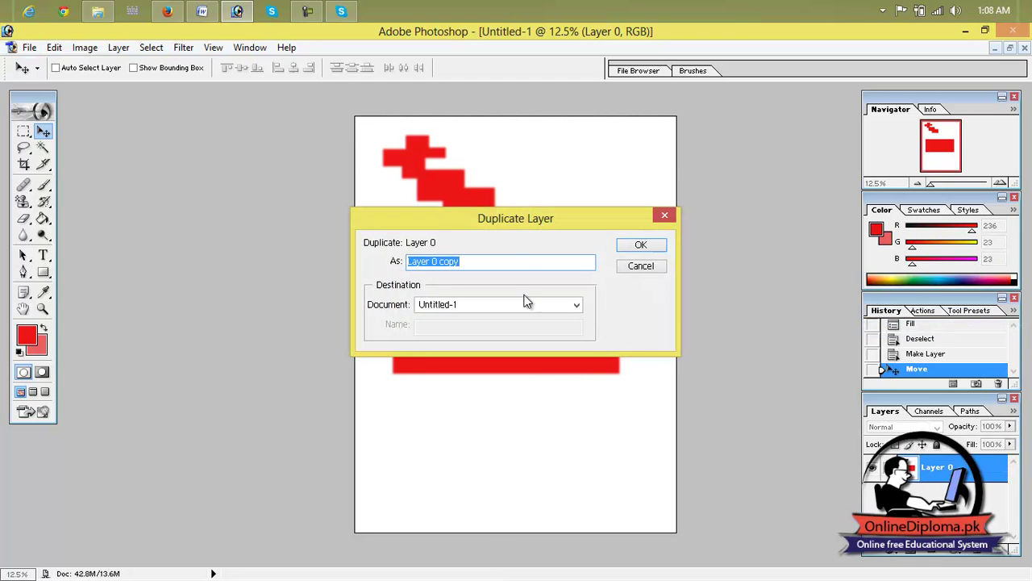
pyautogui.click(639, 246)
pyautogui.moveTo(447, 276); pyautogui.dragTo(481, 287)
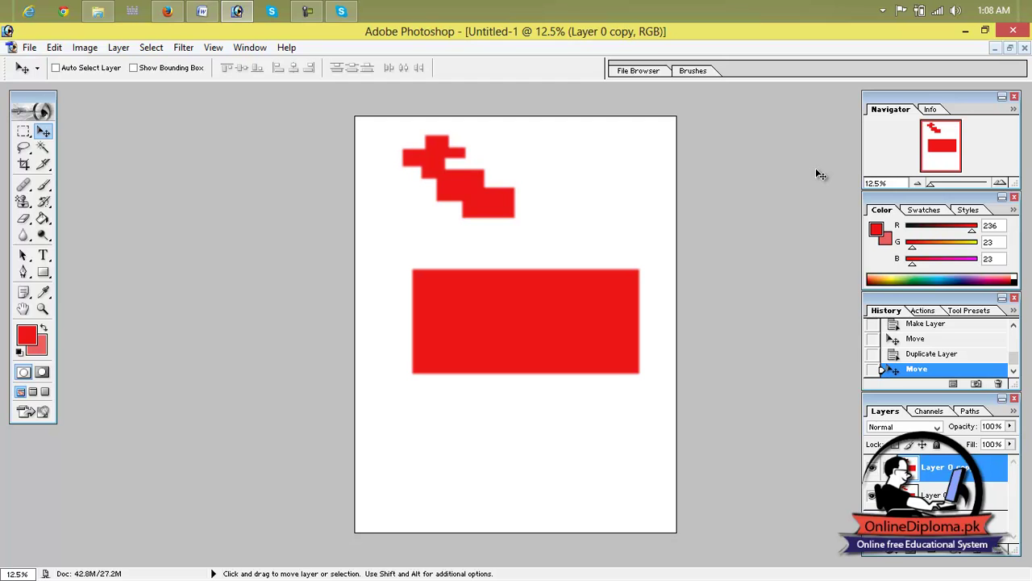